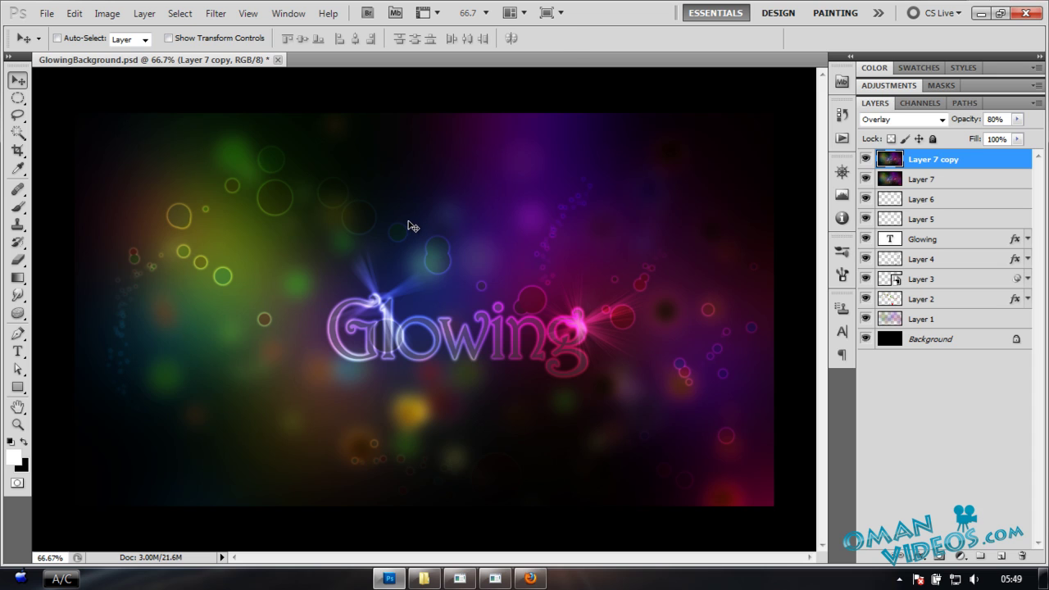
Create a new white RGB document named GlowingBG, 1366 by 768 pixels at 72 pixels/inch
key(ctrl+n)
drag(494, 205, 455, 229)
double_click(456, 230)
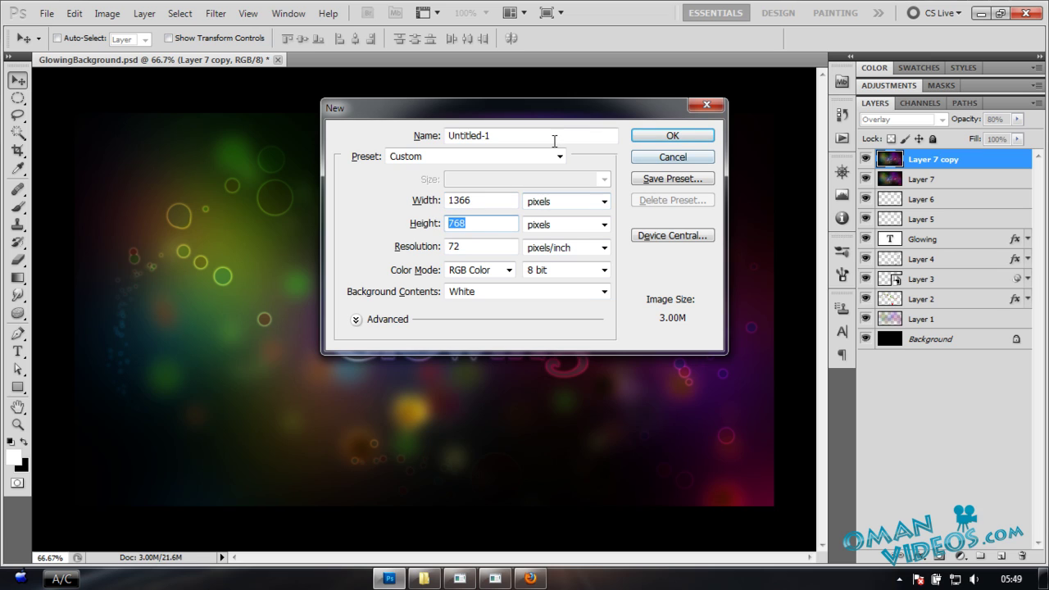
drag(554, 140, 411, 139)
text(GlowingBG)
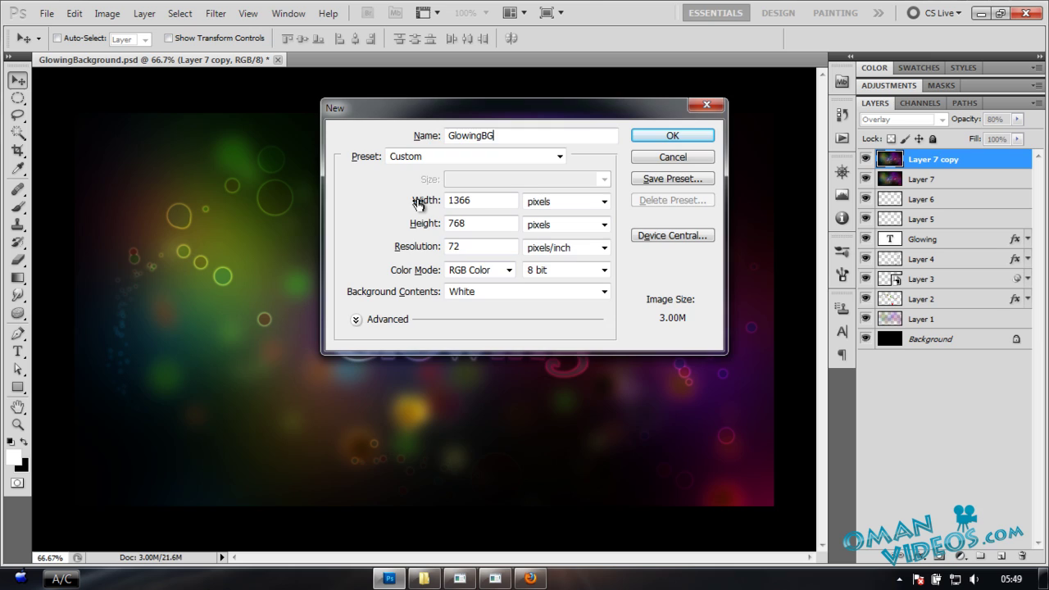
key(Return)
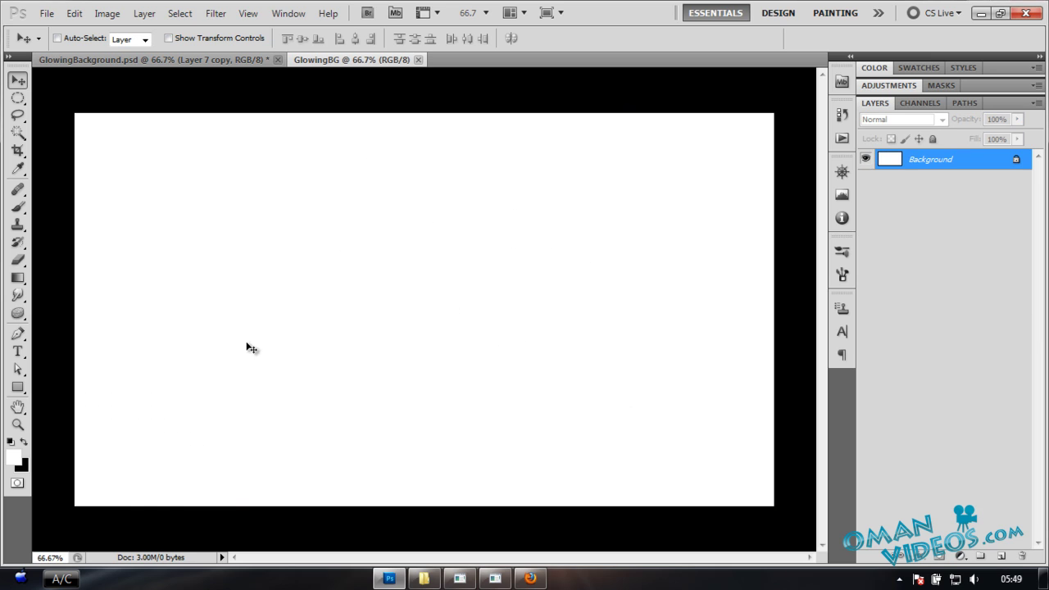
Fill the Background layer with black and add a new empty layer above it
click(24, 443)
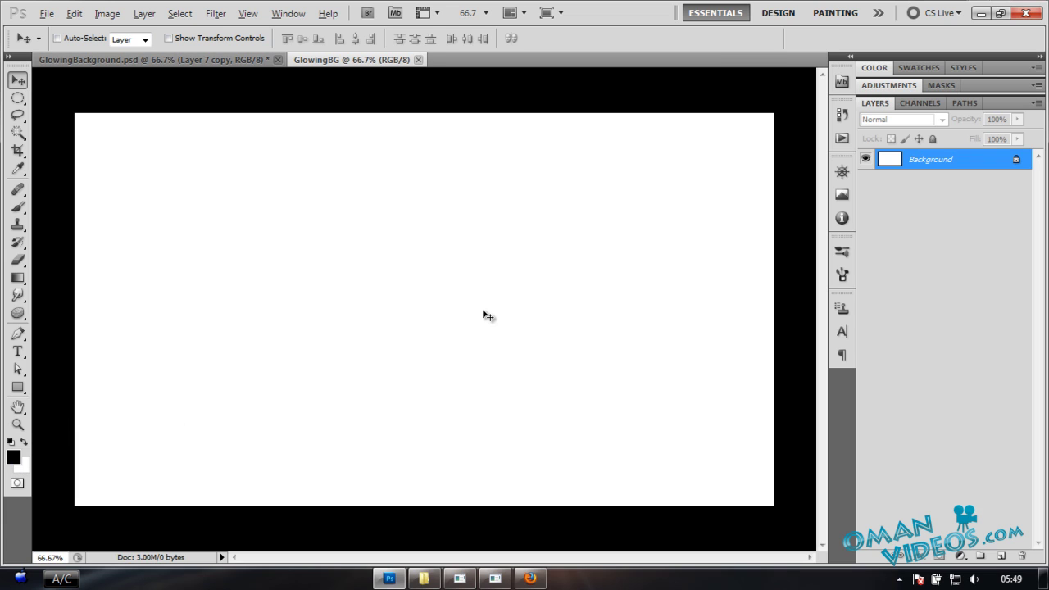
key(alt+BackSpace)
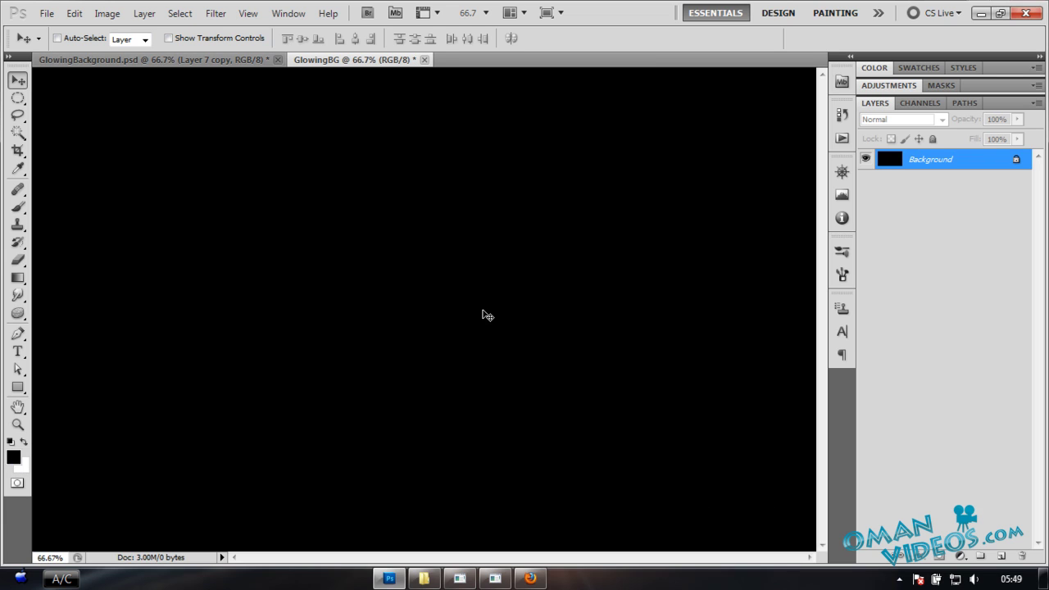
click(1002, 556)
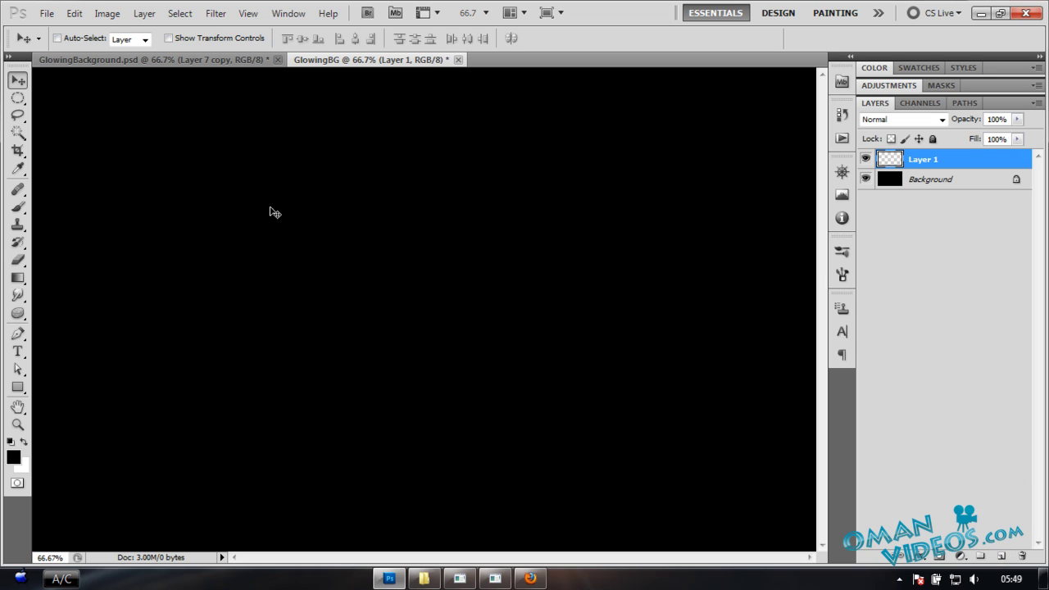
click(236, 60)
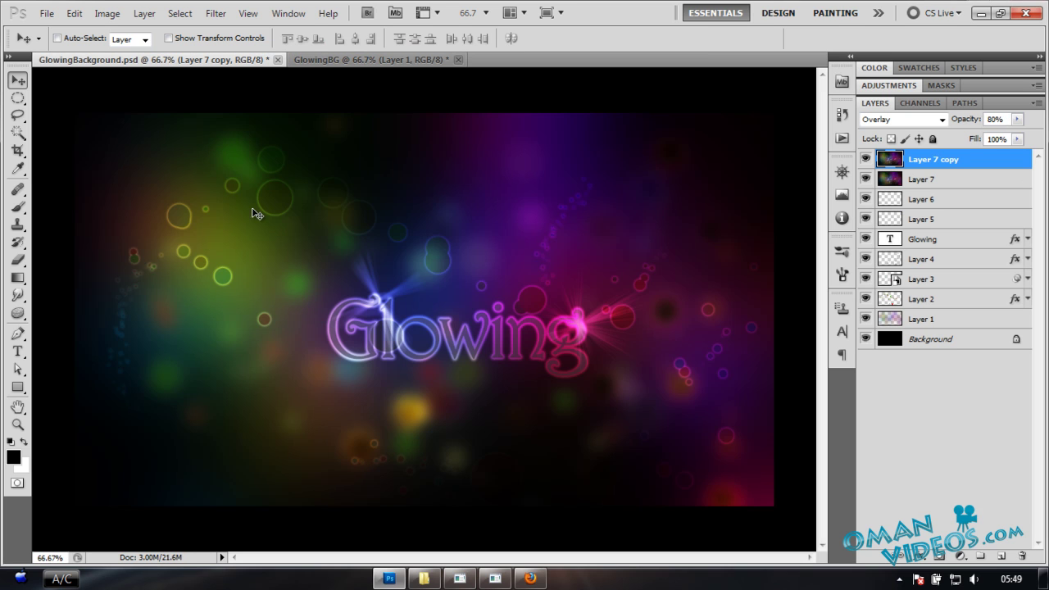
click(381, 59)
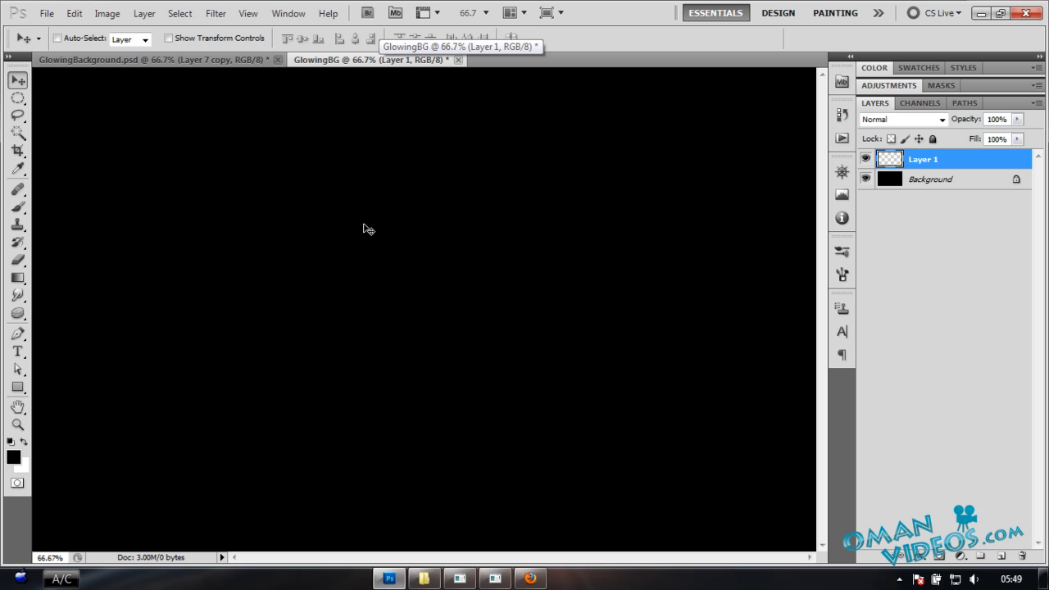
Choose a plain round brush for the Brush tool, with size 135 px and hardness 0%
key(b)
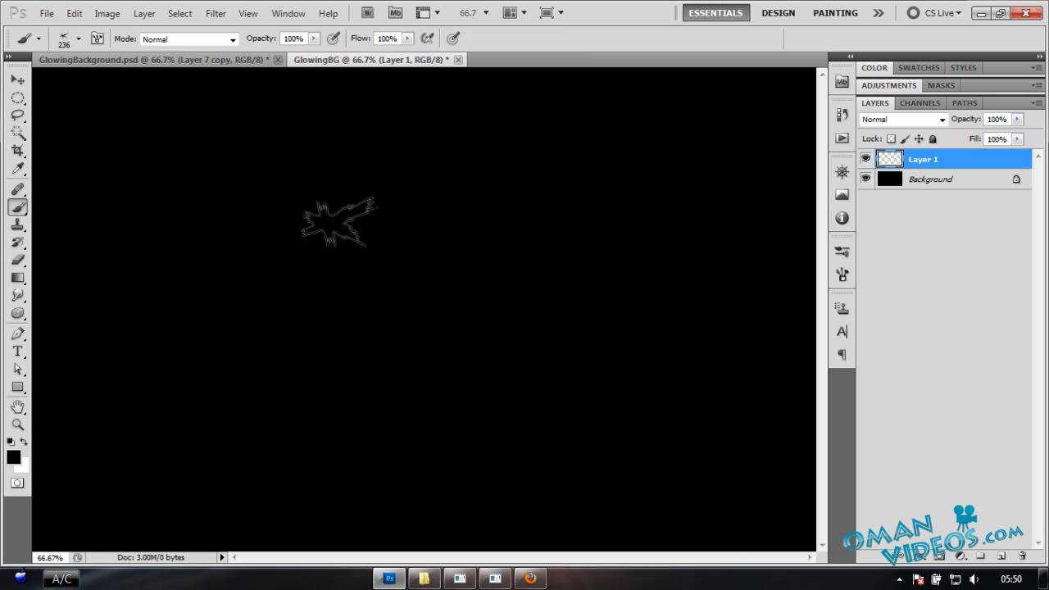
right_click(346, 217)
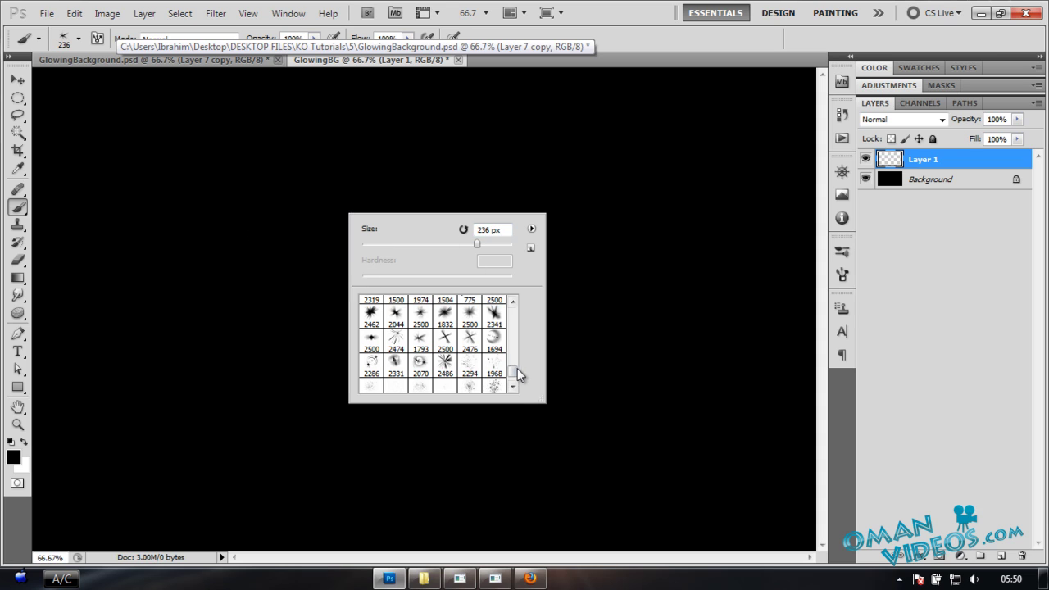
drag(514, 373, 516, 308)
click(451, 309)
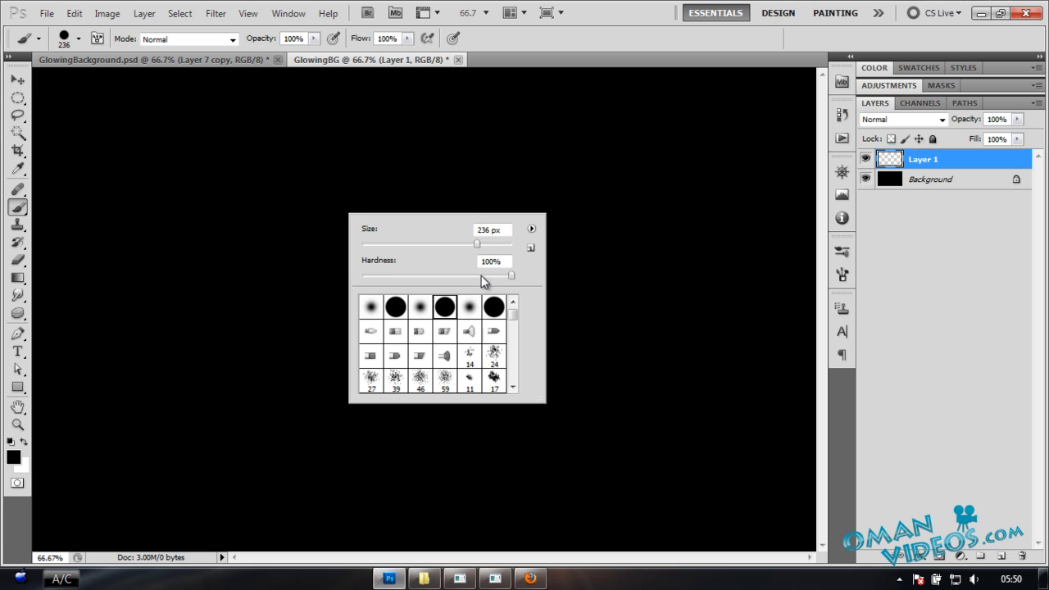
drag(478, 245, 440, 277)
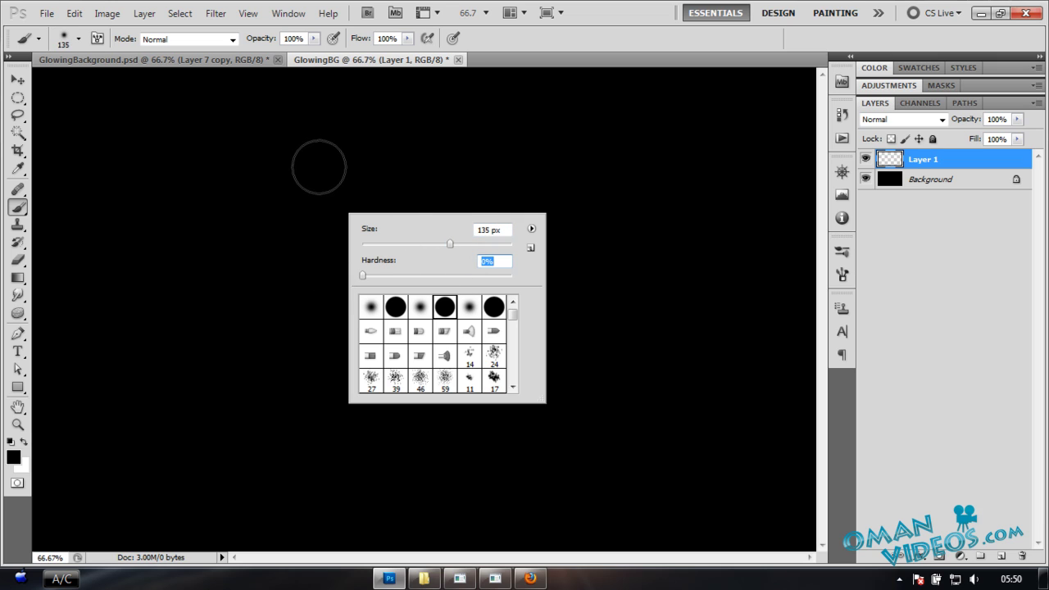
click(559, 30)
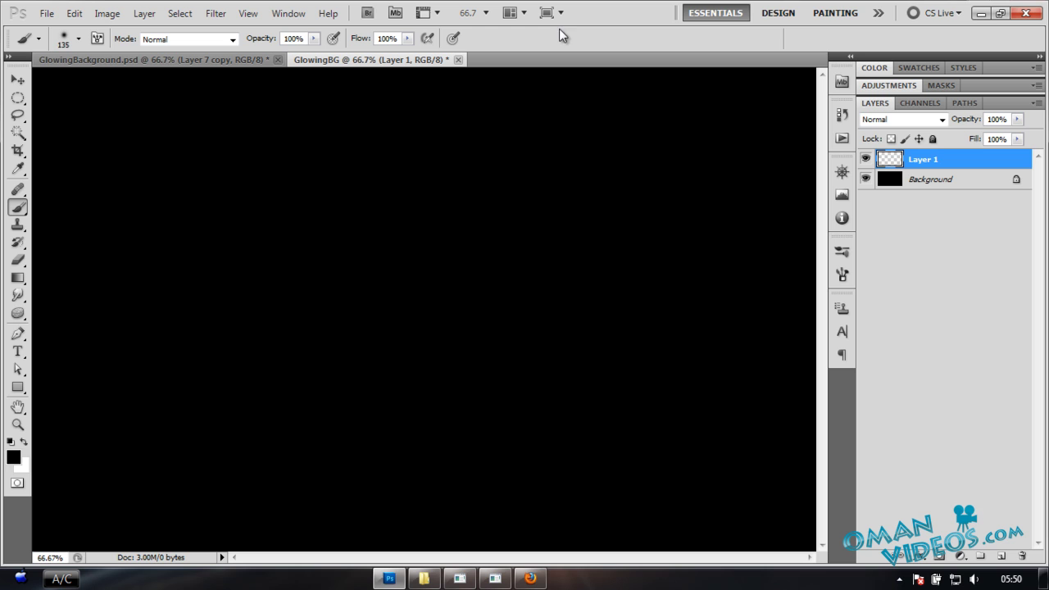
Set the foreground color to pure red, ff0000
click(14, 458)
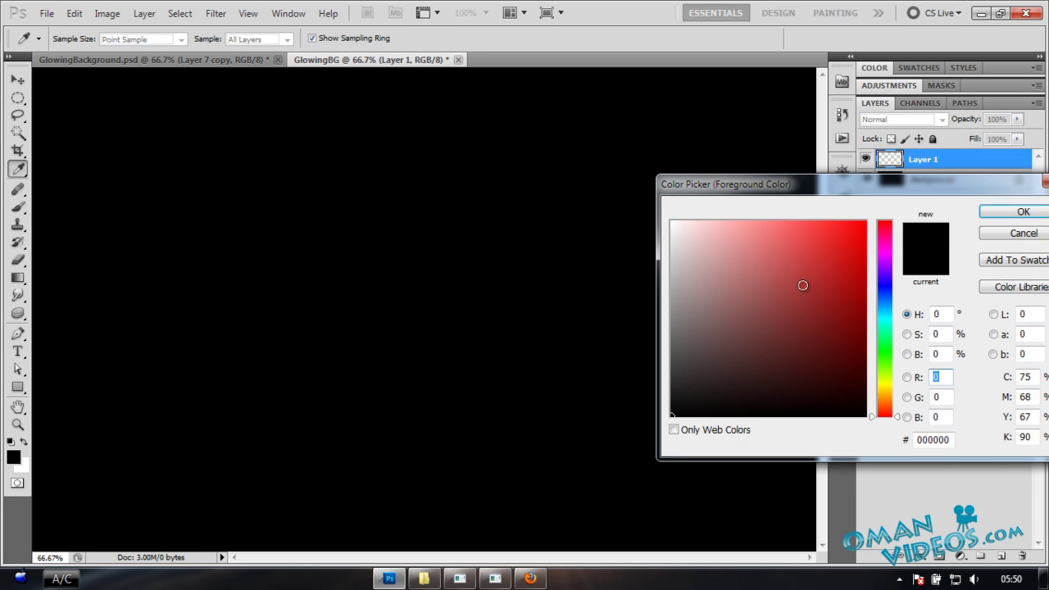
drag(811, 270, 895, 222)
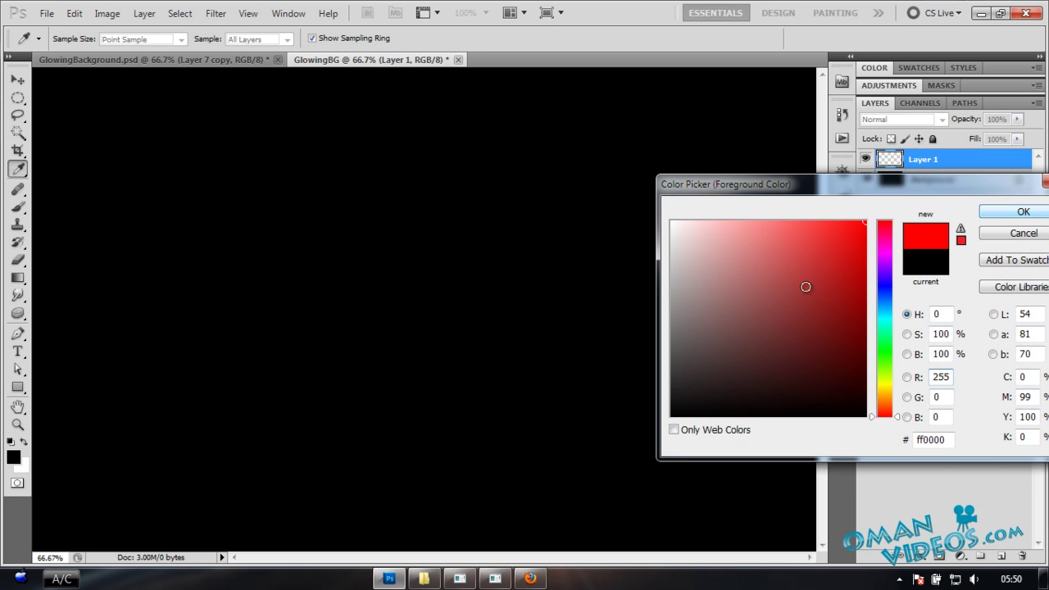
drag(816, 255, 923, 224)
click(993, 215)
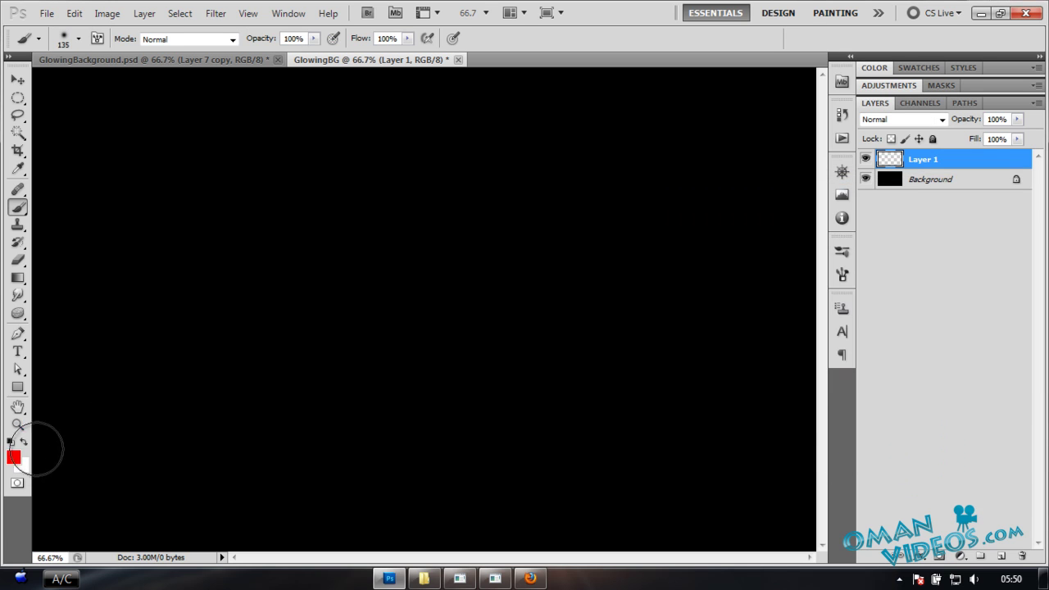
Set the background color to bright cyan, 00fff6
click(21, 465)
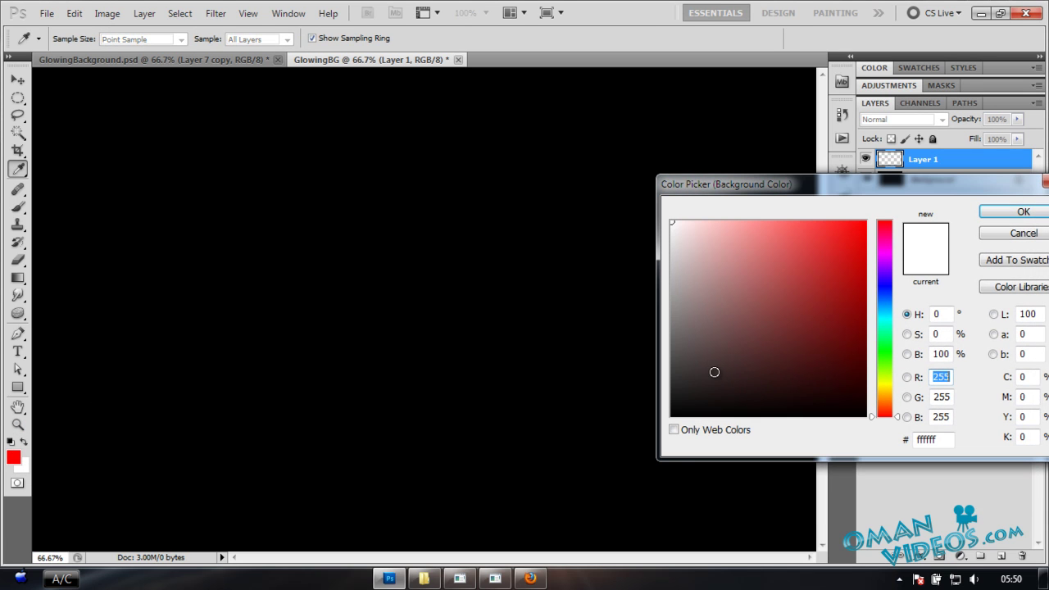
click(886, 320)
drag(847, 309, 905, 192)
drag(987, 183, 740, 200)
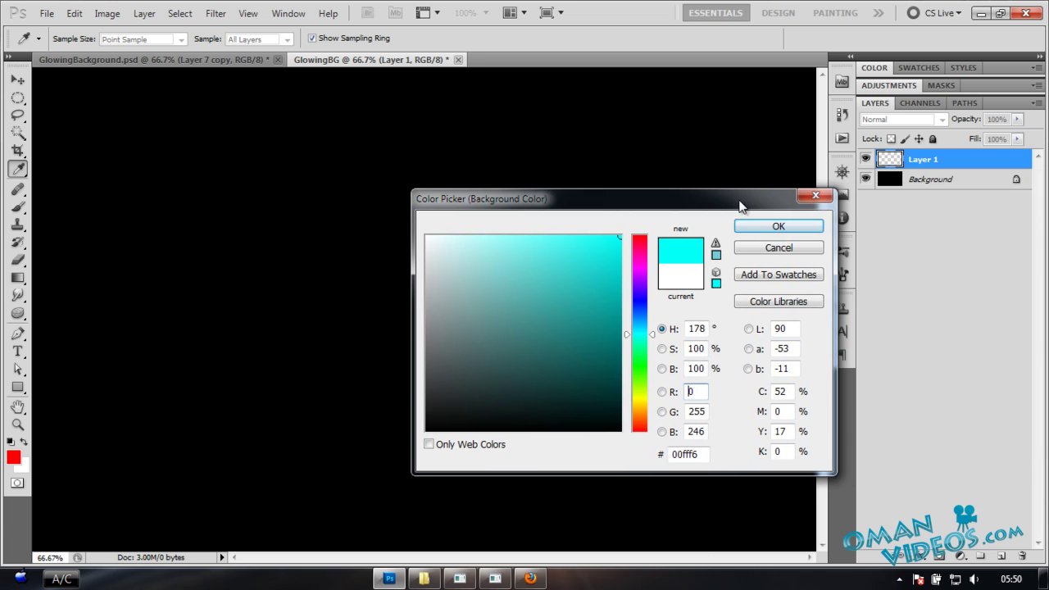
click(803, 229)
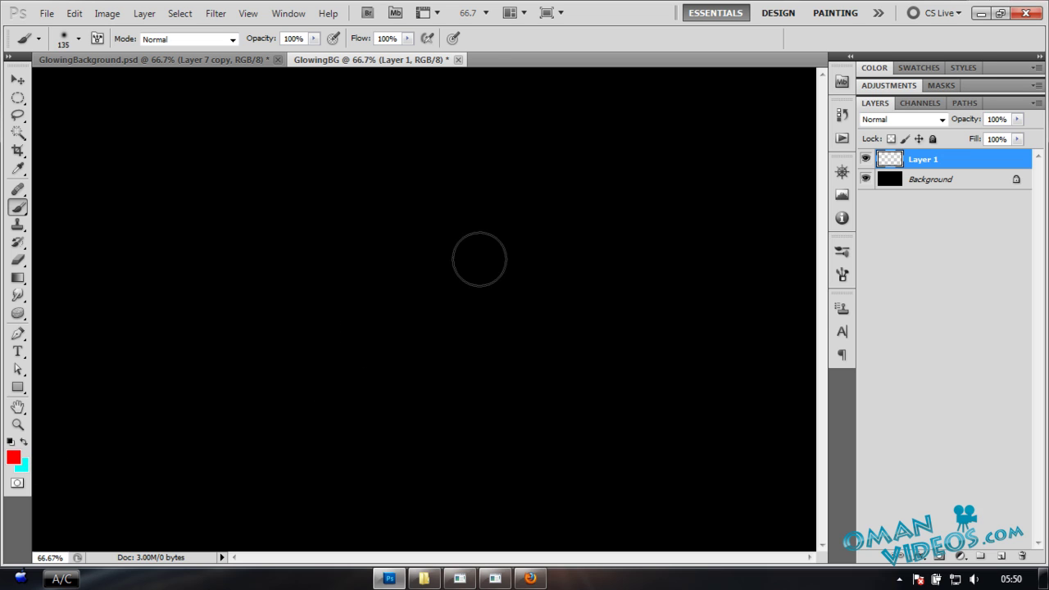
Enable brush Scattering at 1000% on both axes and raise the Shape Dynamics size jitter to its maximum
key(F5)
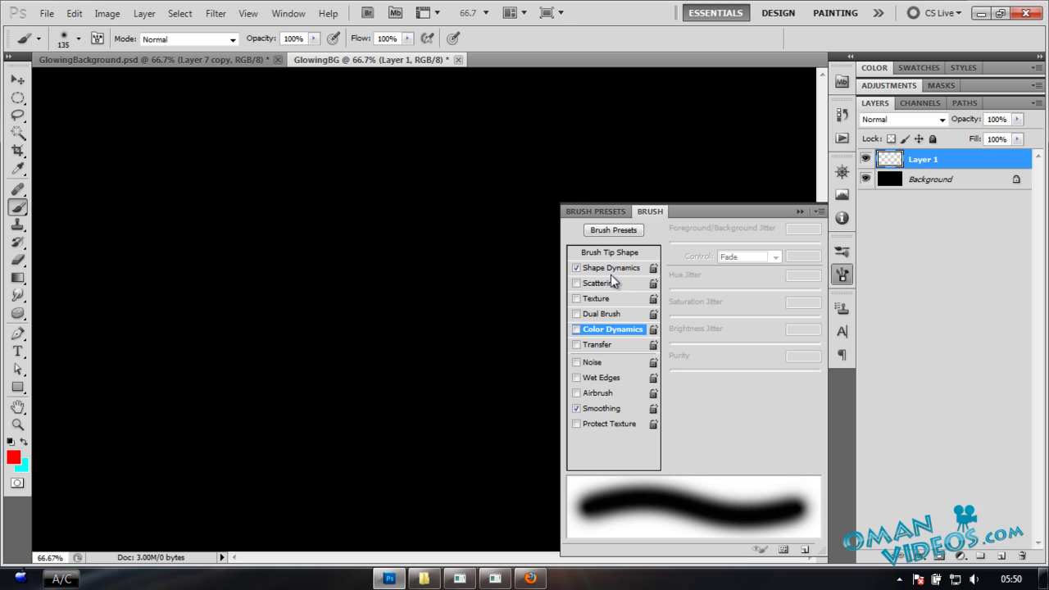
click(576, 283)
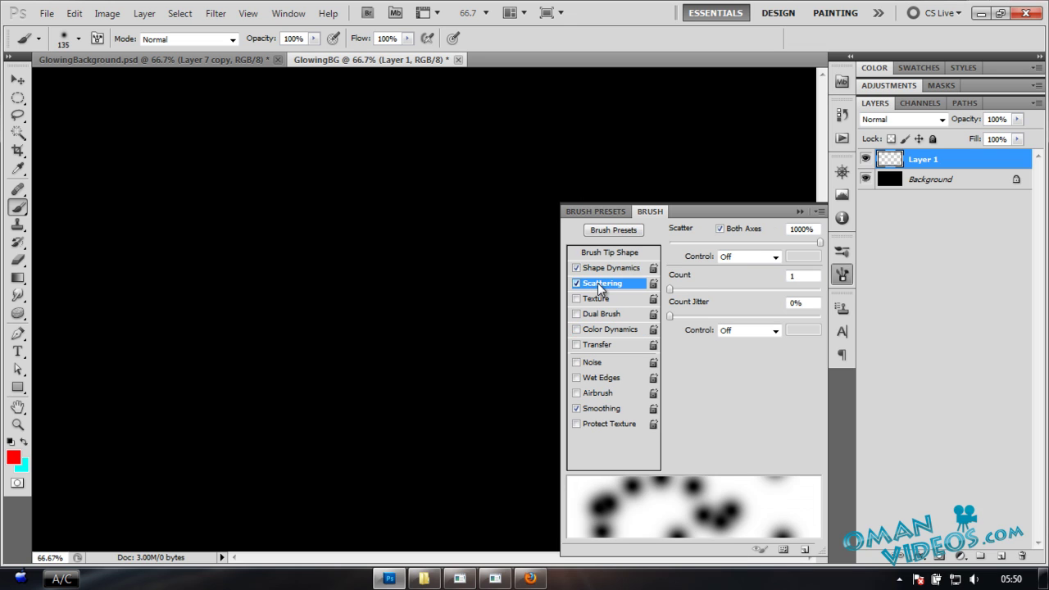
drag(696, 244, 833, 244)
click(616, 272)
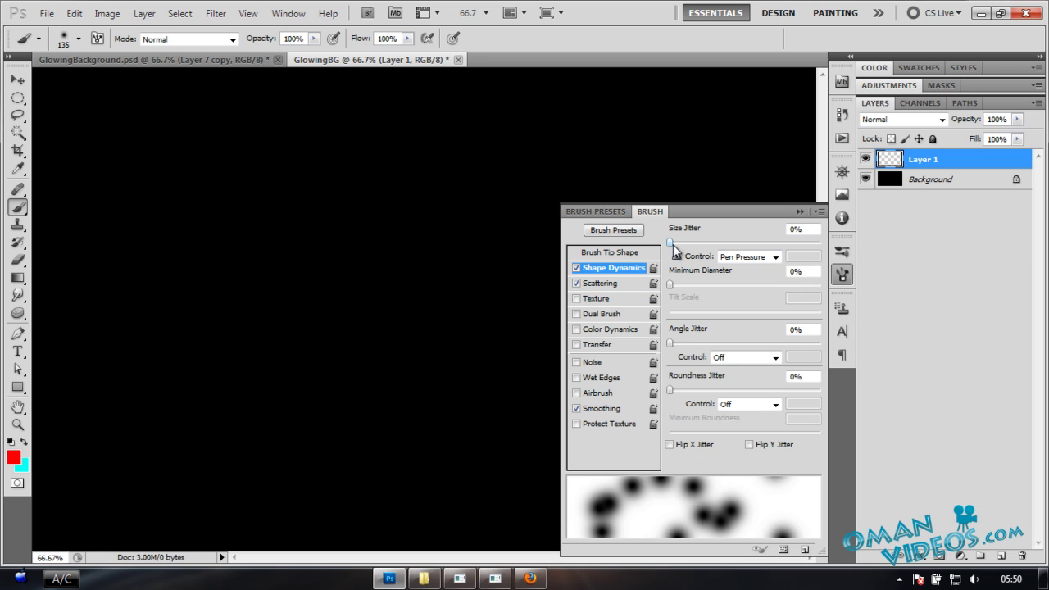
drag(671, 241, 838, 248)
Set the brush tip's spacing to 41% and its hardness to 32%
click(620, 254)
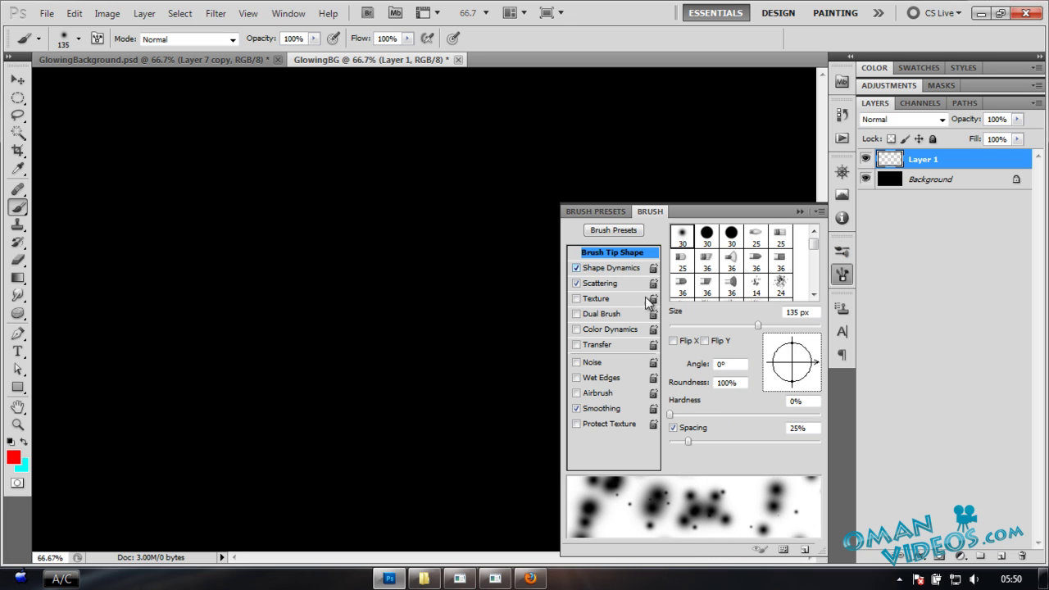
drag(689, 441, 699, 441)
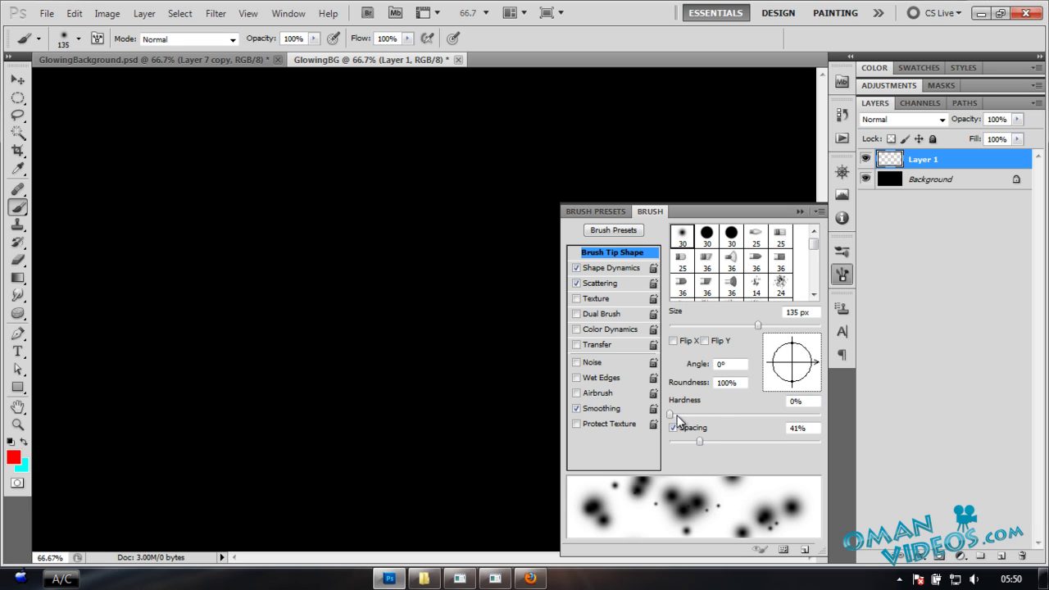
mouse_move(671, 415)
mouse_down()
mouse_move(735, 420)
mouse_move(716, 415)
mouse_up()
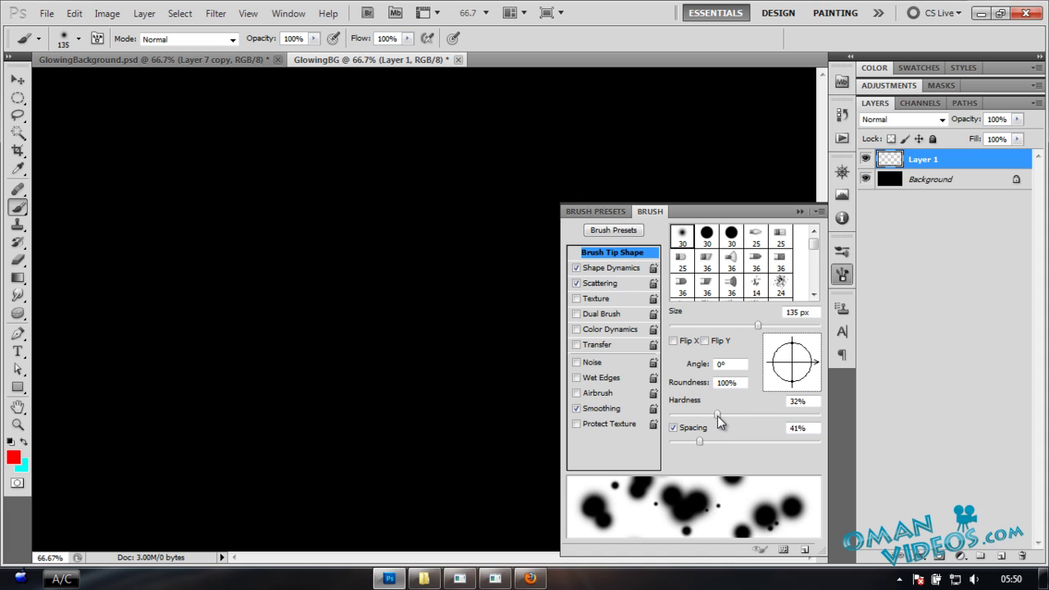
Enable Color Dynamics for the brush with a high foreground/background jitter, and close the brush settings
click(622, 284)
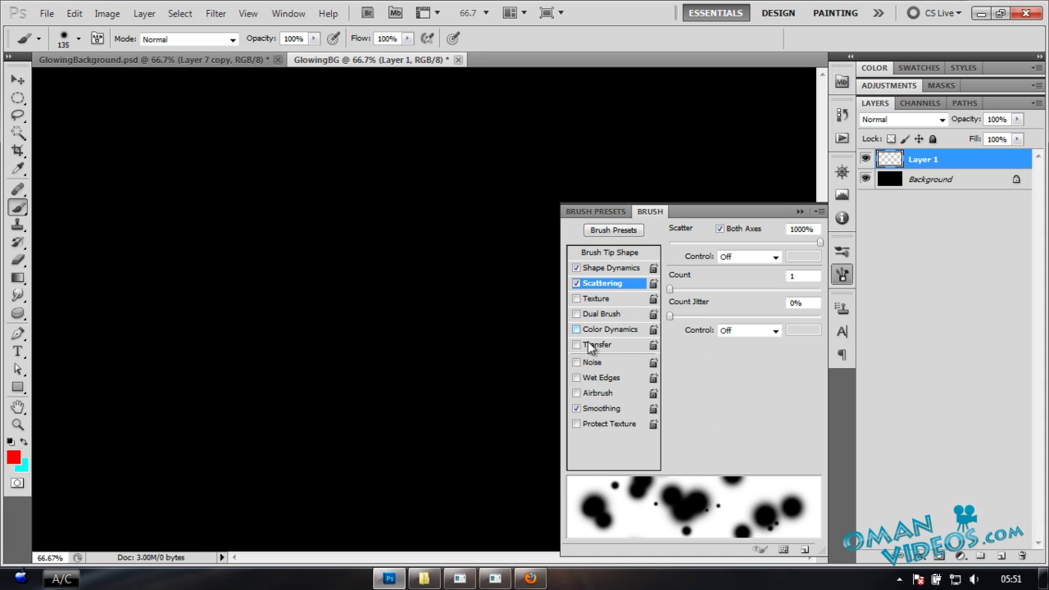
click(611, 328)
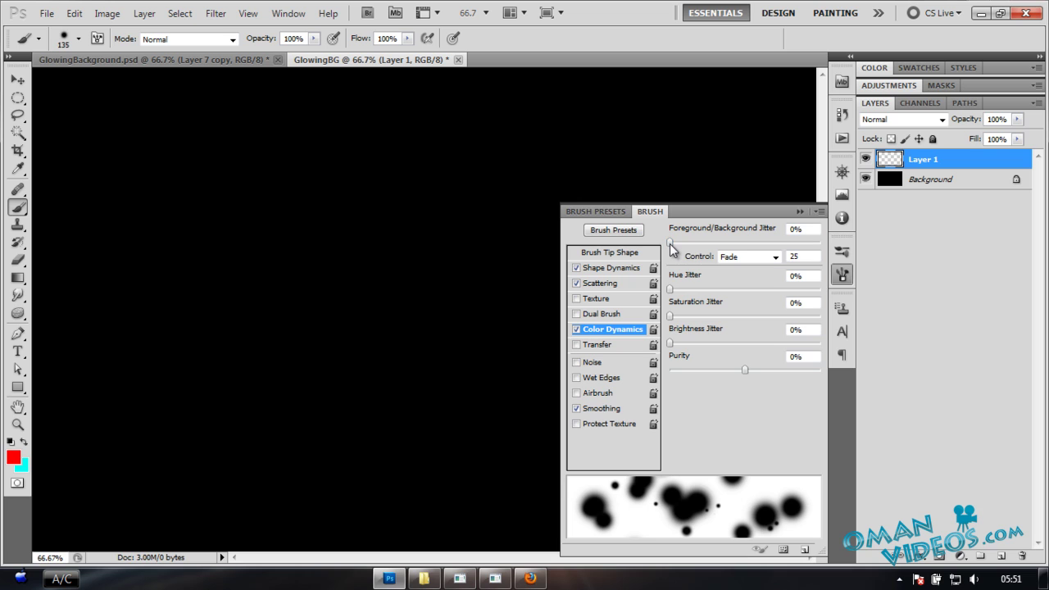
drag(669, 243, 795, 245)
click(802, 211)
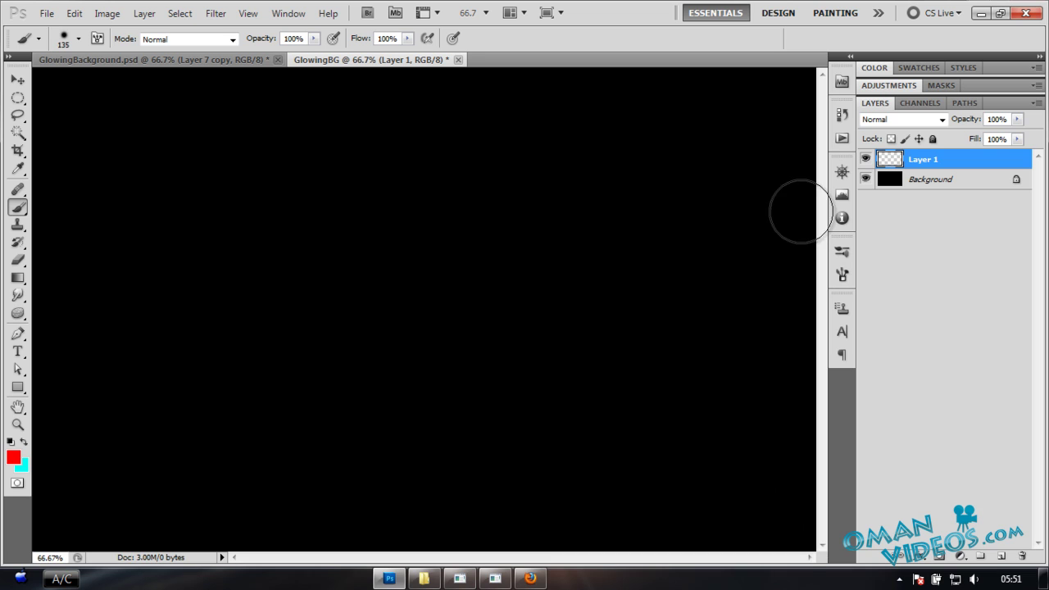
Paint scattered red and cyan dots across the canvas on Layer 1 and reduce the brush size to 60 px
mouse_move(301, 261)
mouse_down()
mouse_move(489, 358)
mouse_move(681, 396)
mouse_up()
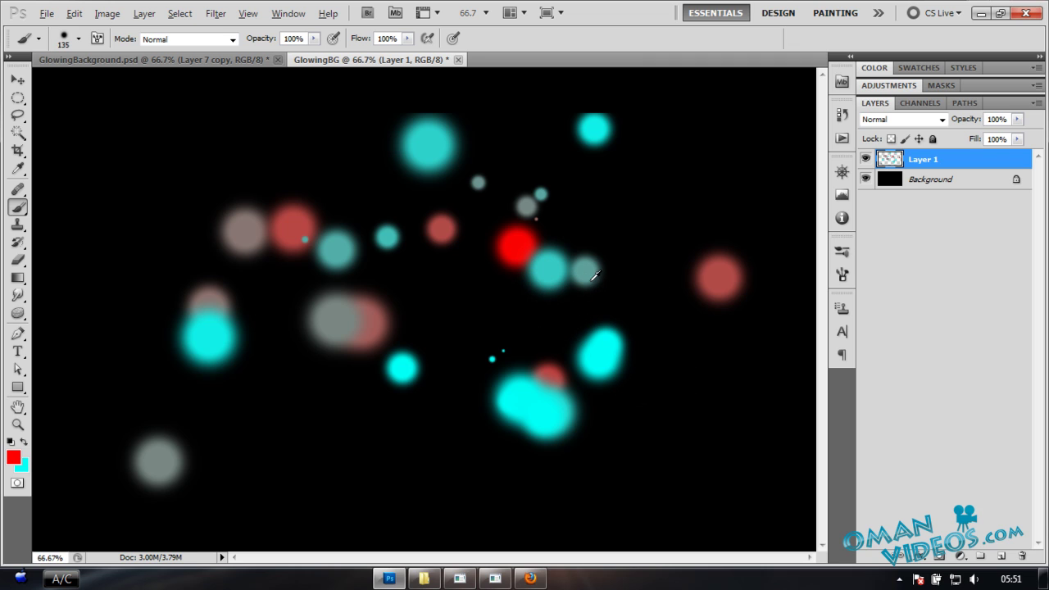
drag(603, 263, 599, 274)
drag(577, 219, 639, 308)
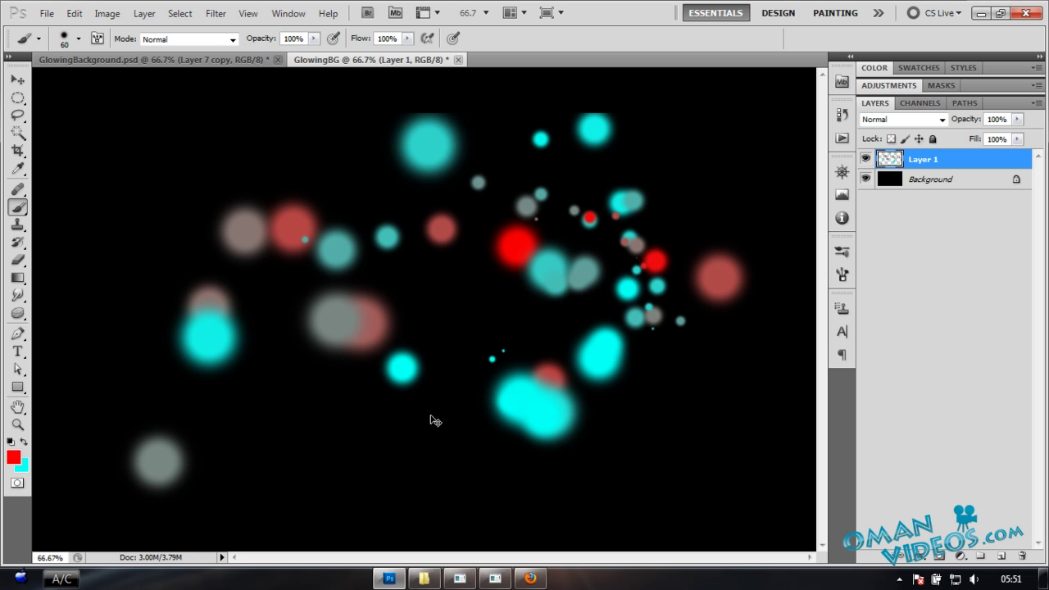
key(ctrl+z)
Set the foreground color to bright green, 06ff00, and swap it with the background color
click(14, 457)
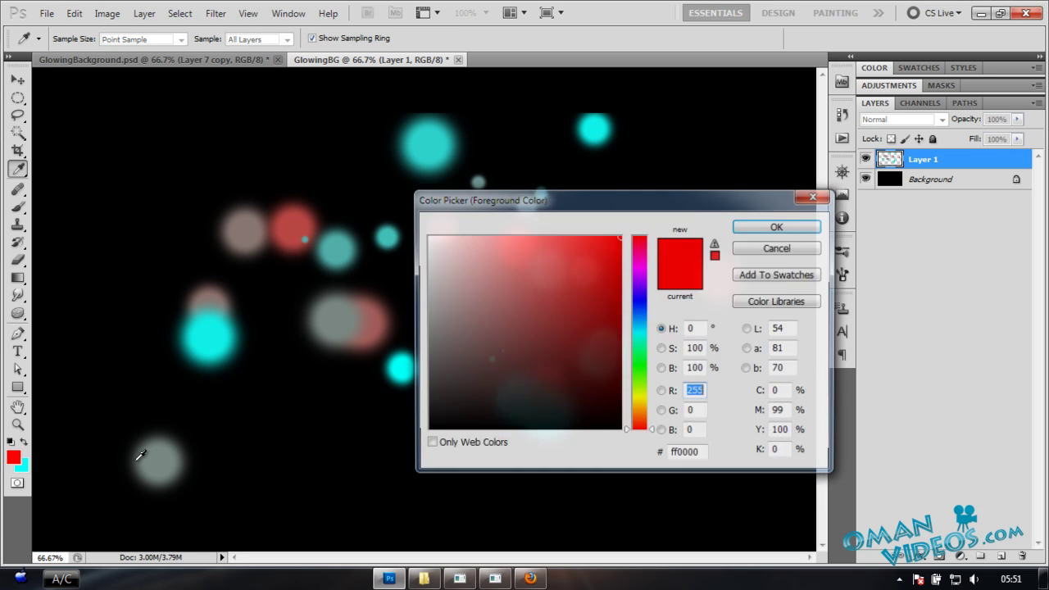
drag(638, 305, 648, 367)
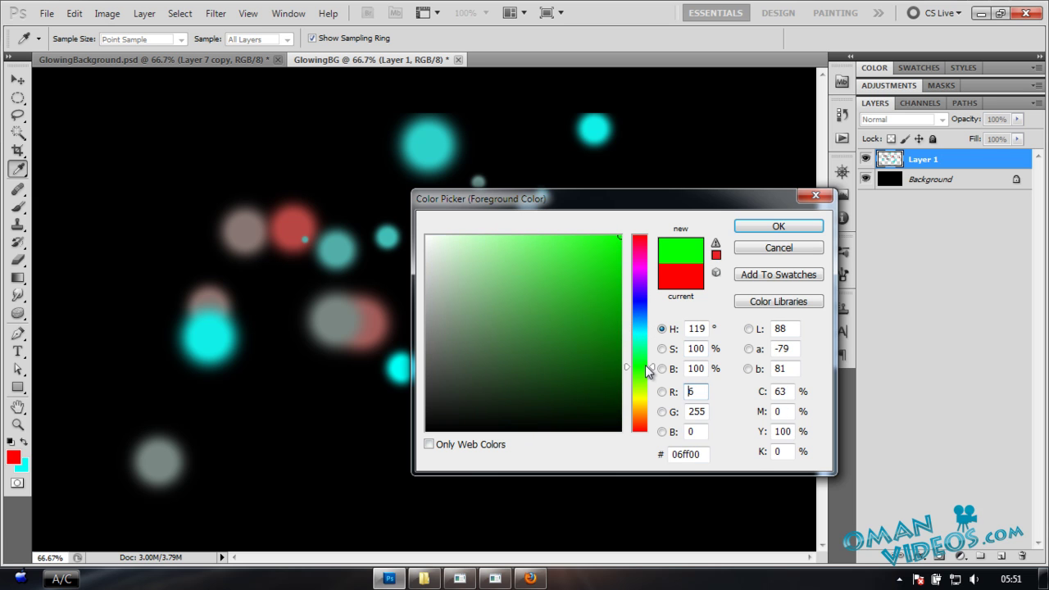
click(745, 226)
key(x)
Set the foreground color to yellow, fff000
click(16, 457)
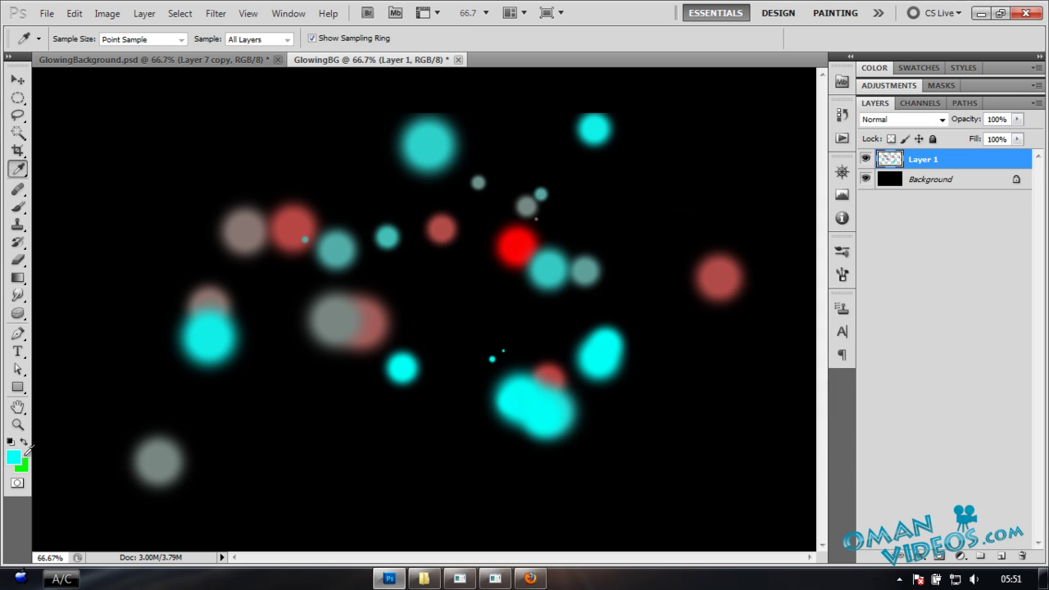
drag(645, 419, 646, 401)
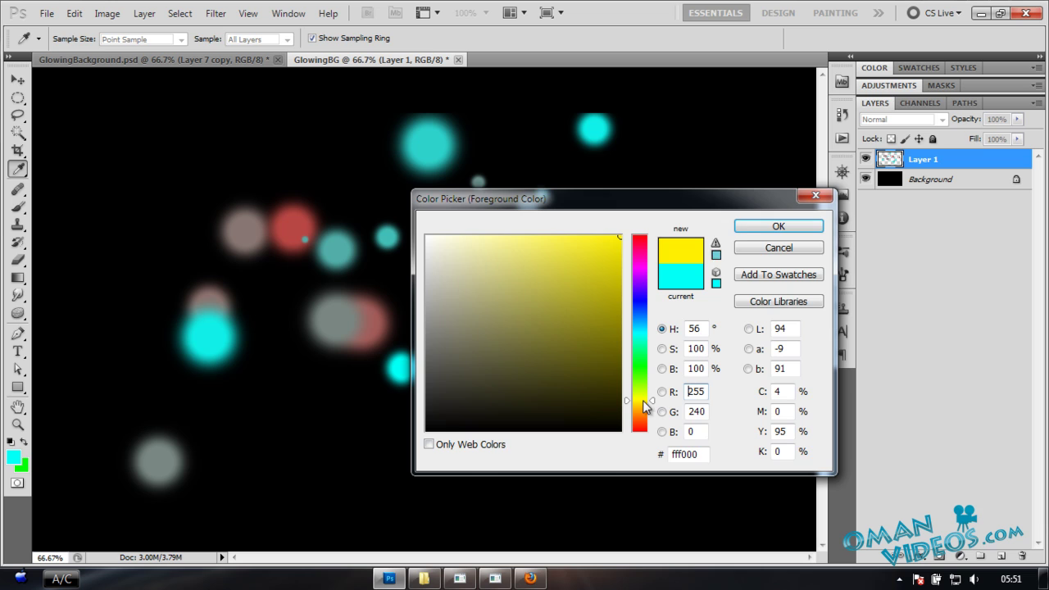
click(756, 226)
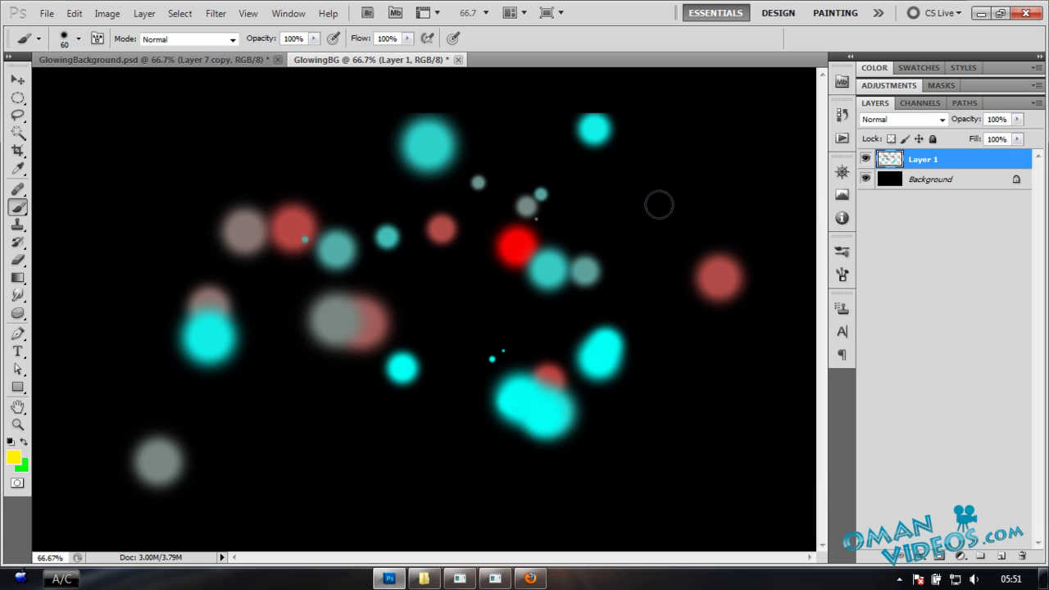
Add a new layer and paint scattered green and yellow dots across the canvas on it, swapping the foreground and background colors between strokes
click(1001, 555)
drag(678, 146, 681, 197)
drag(566, 213, 246, 410)
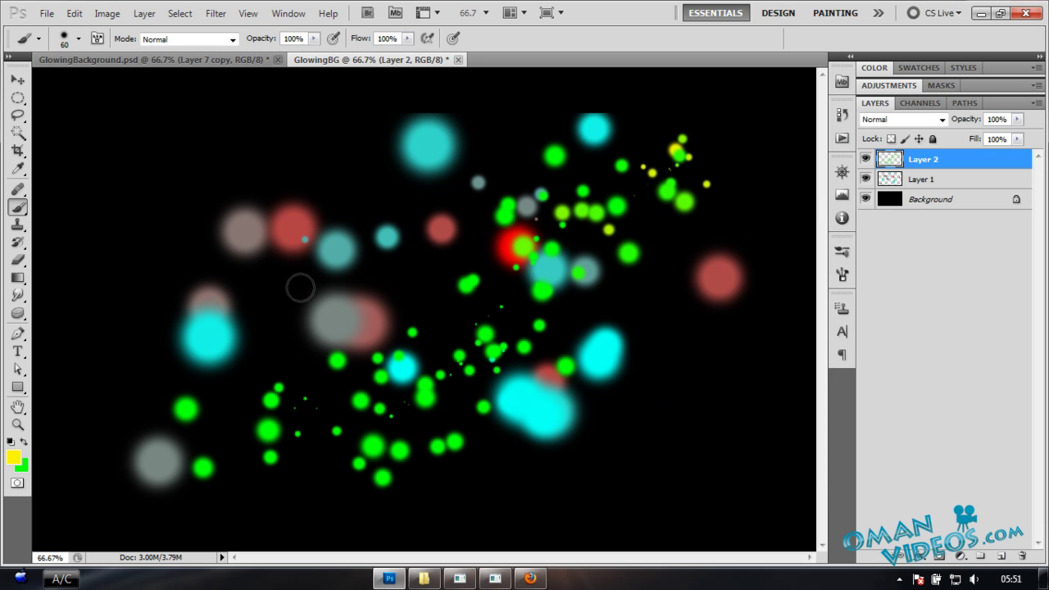
key(x)
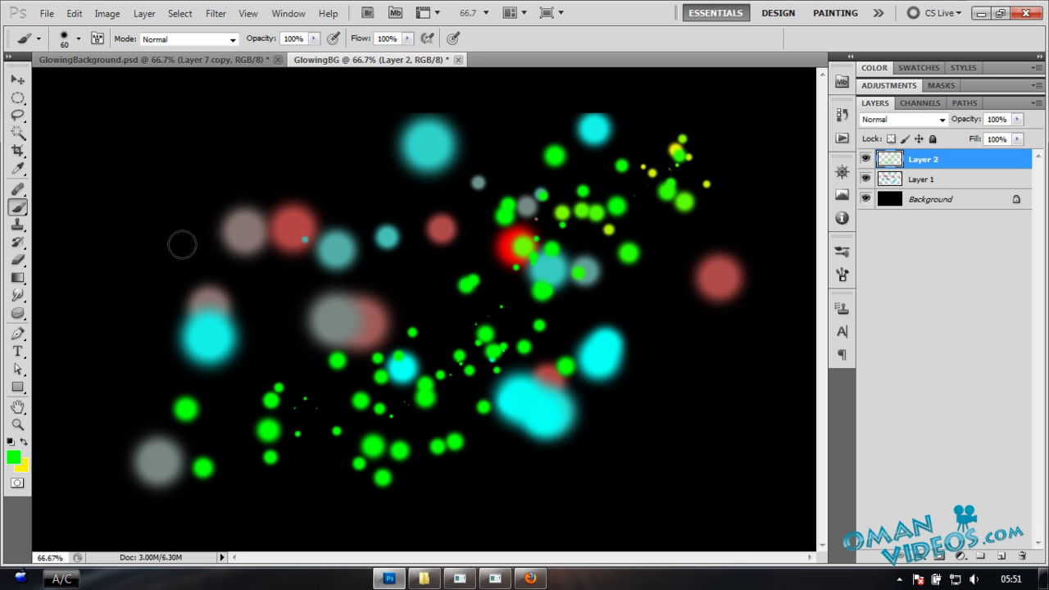
drag(185, 238, 405, 192)
key(v)
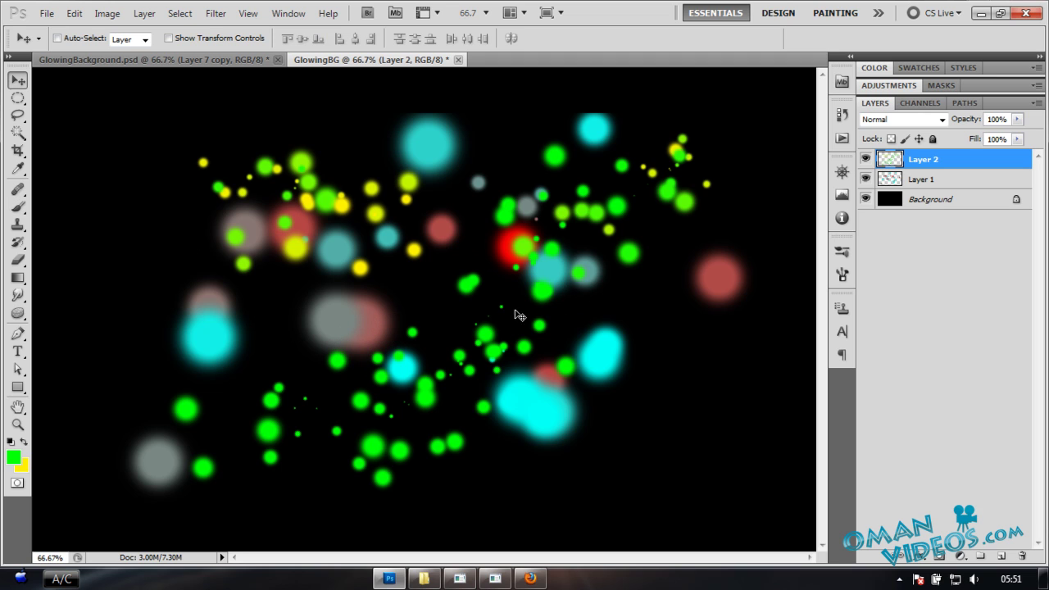
Apply a Gaussian Blur with a radius of 59.9 pixels to the red and cyan dots on Layer 1
click(942, 179)
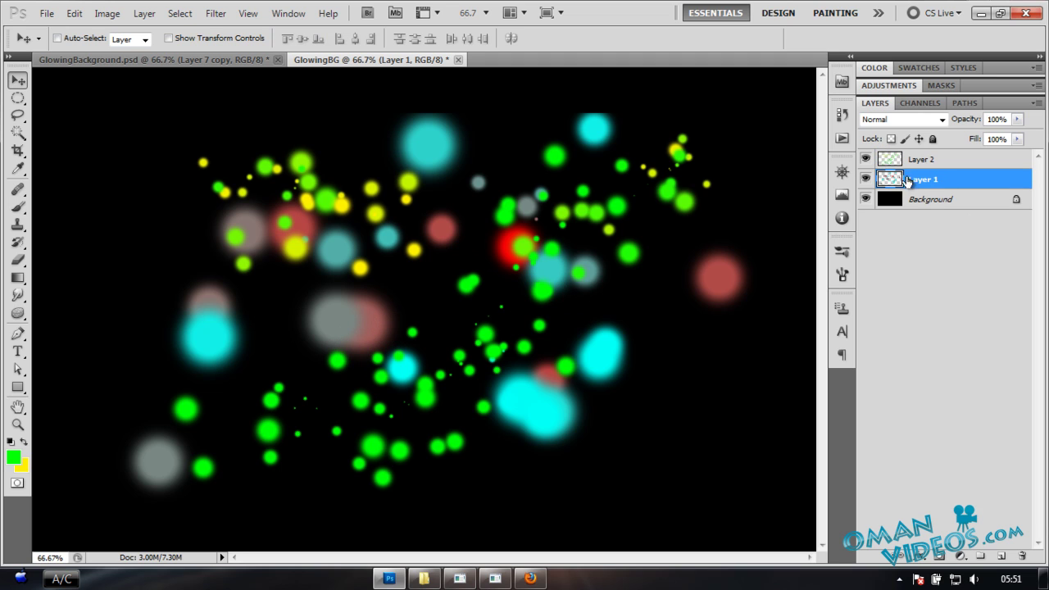
click(216, 13)
mouse_move(266, 155)
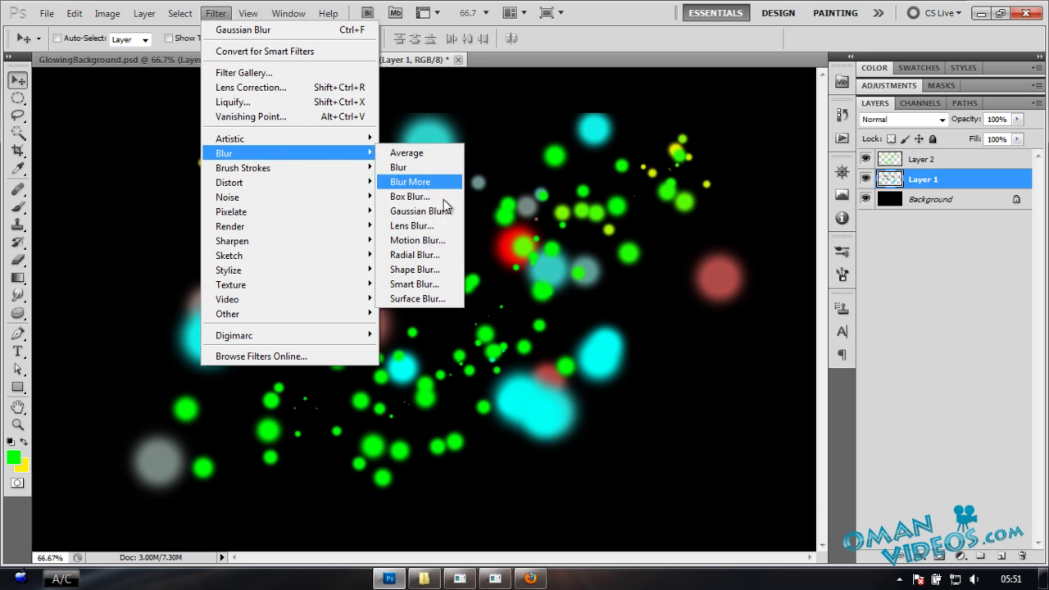
click(437, 204)
drag(690, 474, 721, 478)
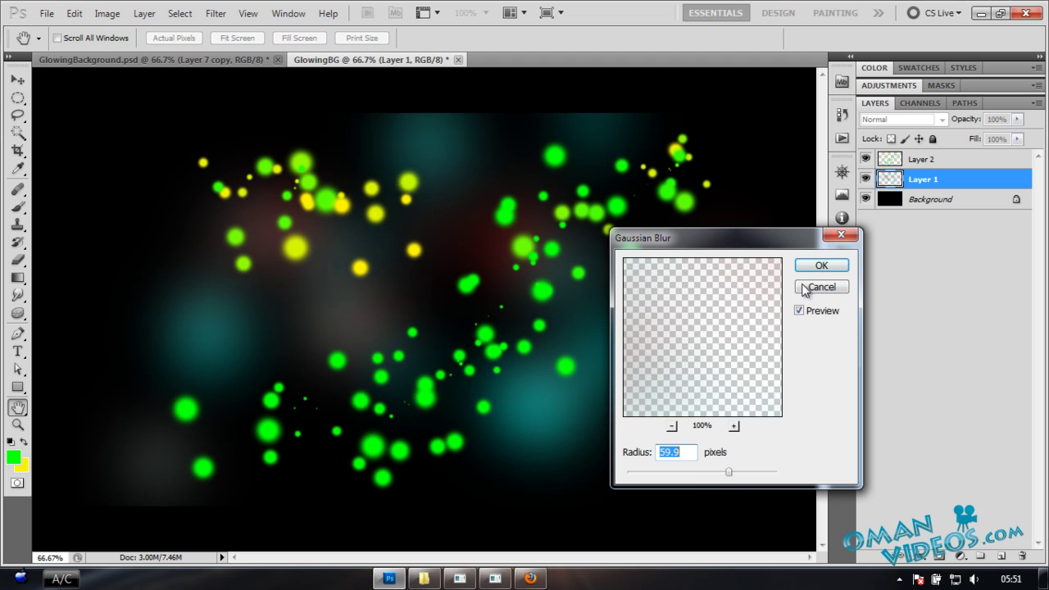
click(820, 264)
key(v)
Reapply the last Gaussian Blur to Layer 2 and merge it down into Layer 1
click(871, 166)
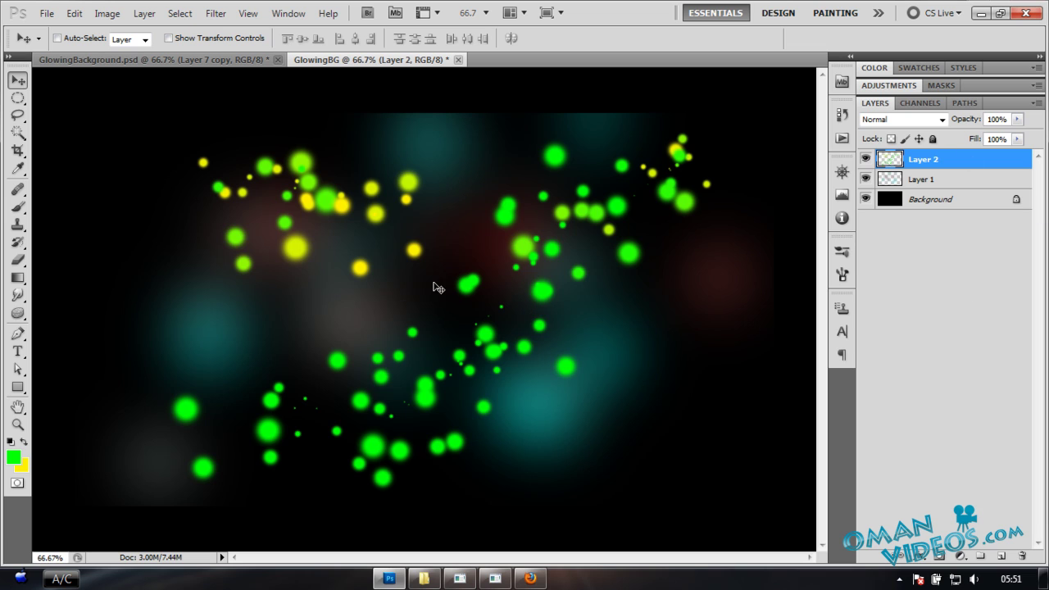
click(215, 13)
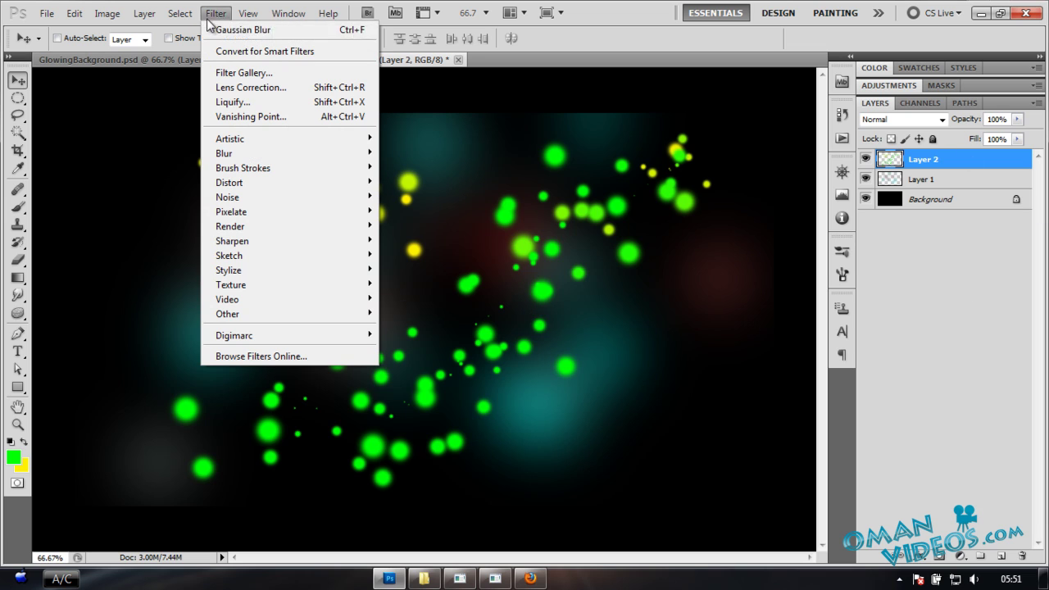
click(250, 31)
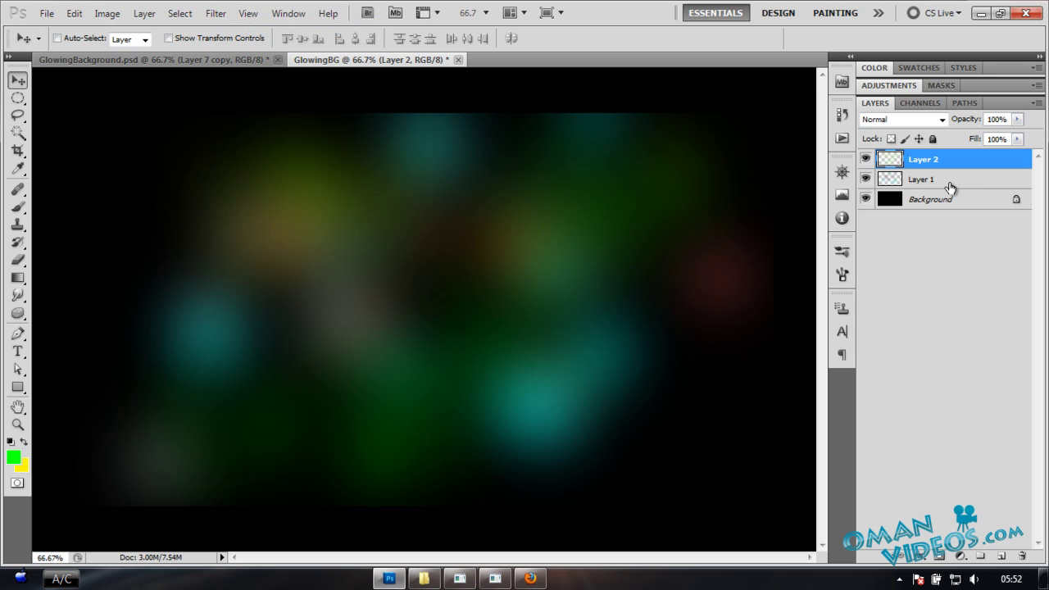
key(ctrl+e)
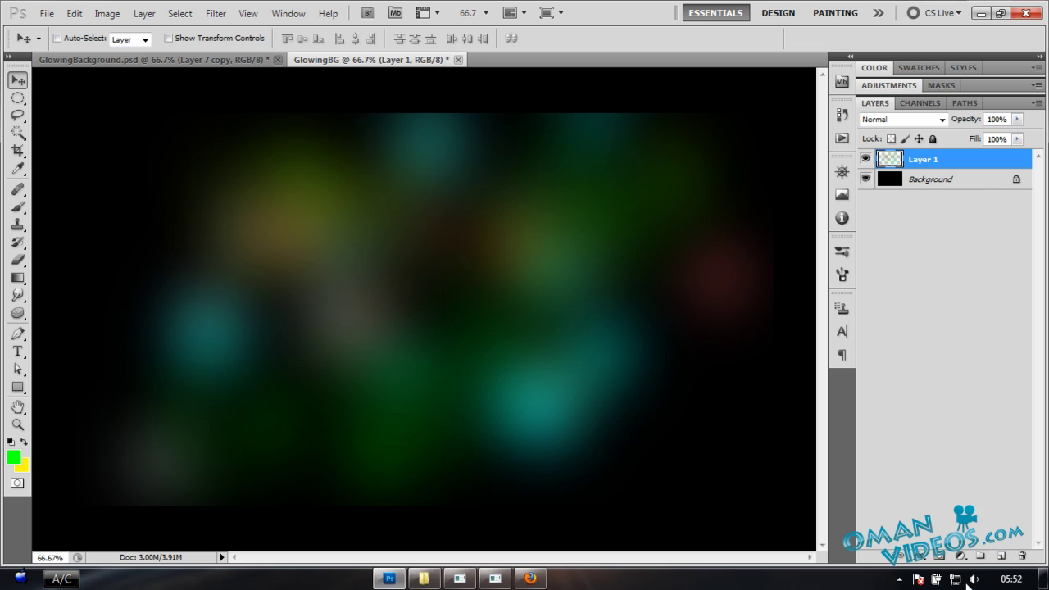
Set the background color to magenta and the foreground color to orange, ff4800
click(14, 459)
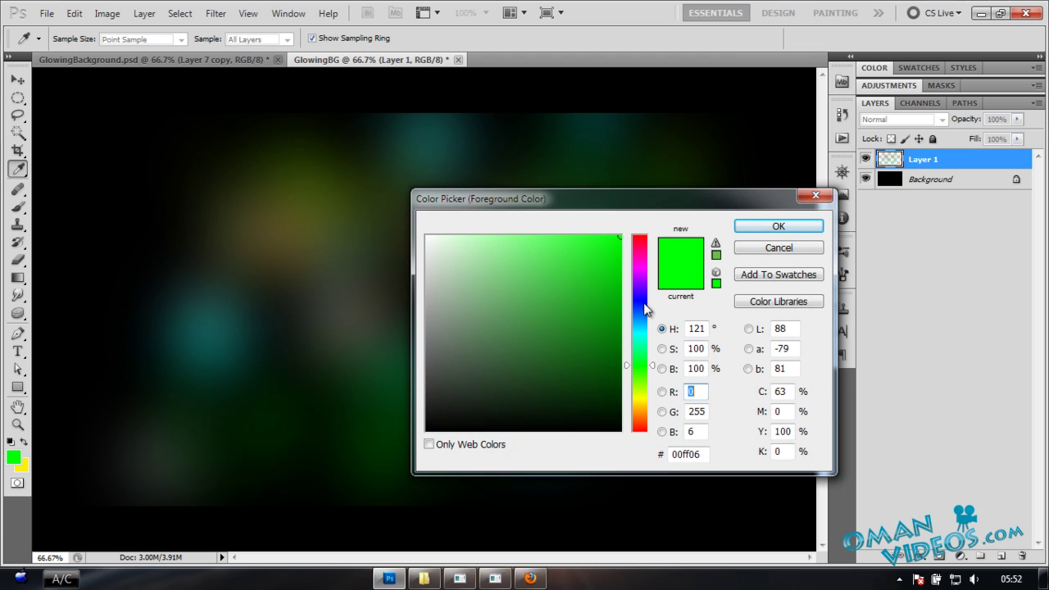
drag(642, 322, 641, 269)
click(759, 229)
key(v)
click(24, 442)
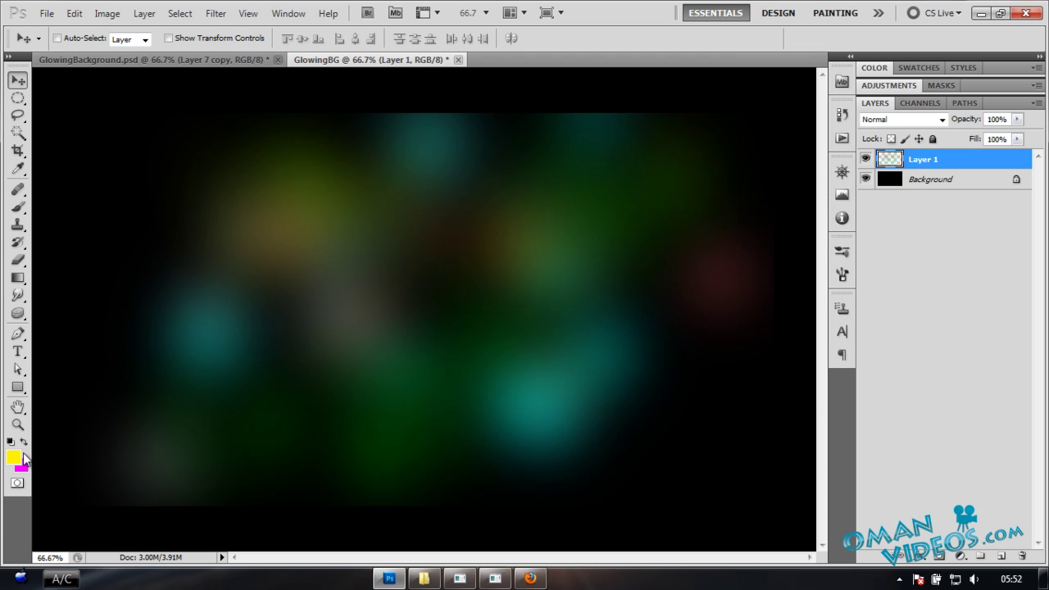
click(13, 456)
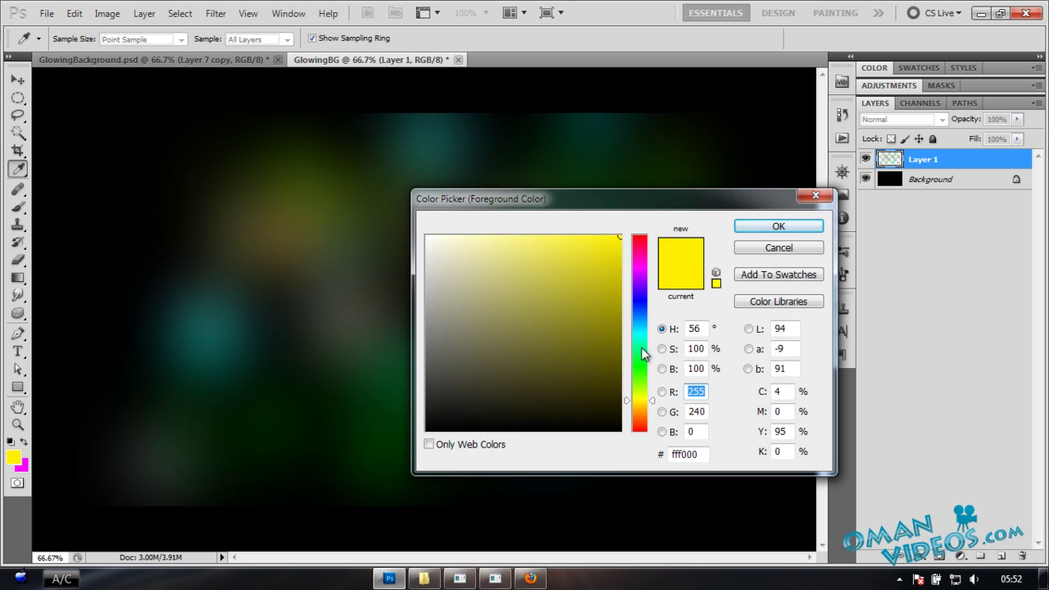
drag(640, 402, 640, 428)
click(774, 226)
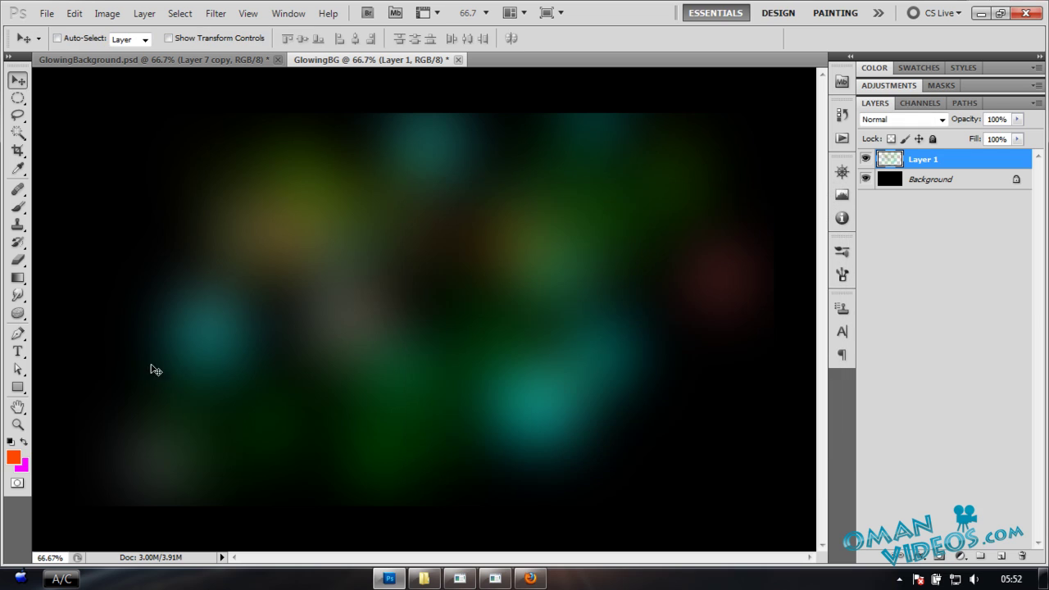
Paint scattered magenta and orange dots around the edges of the canvas on Layer 1, swapping the two colors between strokes
key(b)
mouse_move(133, 271)
mouse_down()
mouse_move(179, 219)
mouse_move(238, 194)
mouse_move(335, 180)
mouse_up()
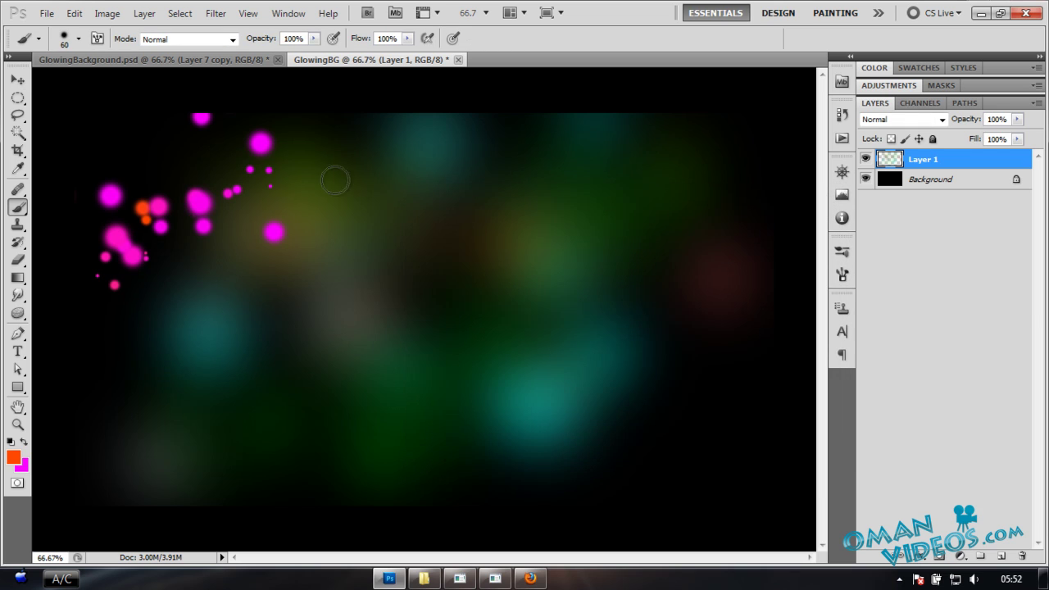
click(335, 180)
key(x)
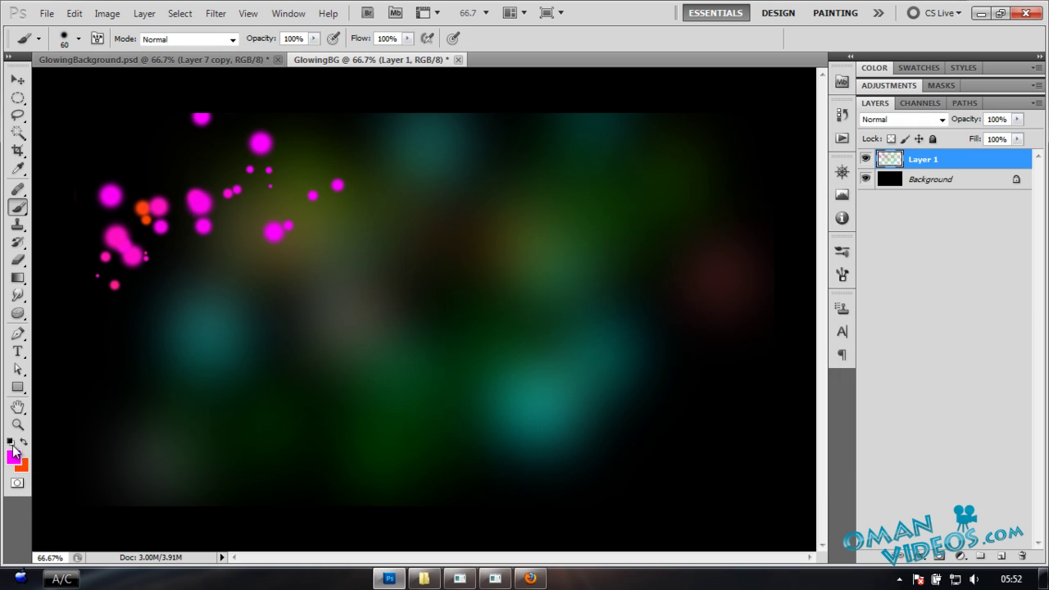
mouse_move(672, 346)
mouse_down()
mouse_move(662, 395)
mouse_move(451, 459)
mouse_up()
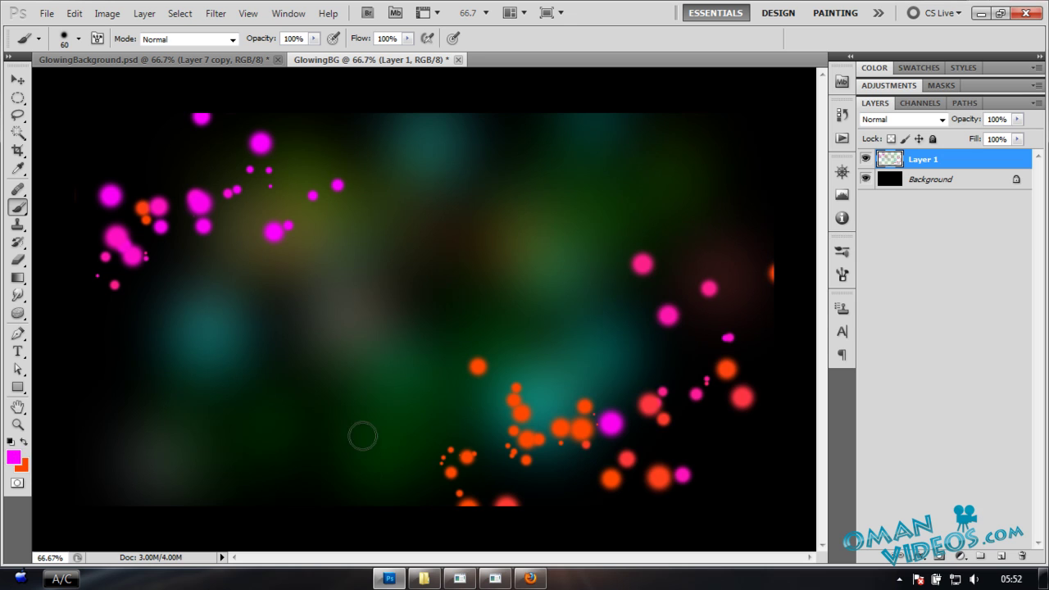
mouse_move(388, 201)
mouse_down()
mouse_move(147, 377)
mouse_move(375, 276)
mouse_up()
click(225, 414)
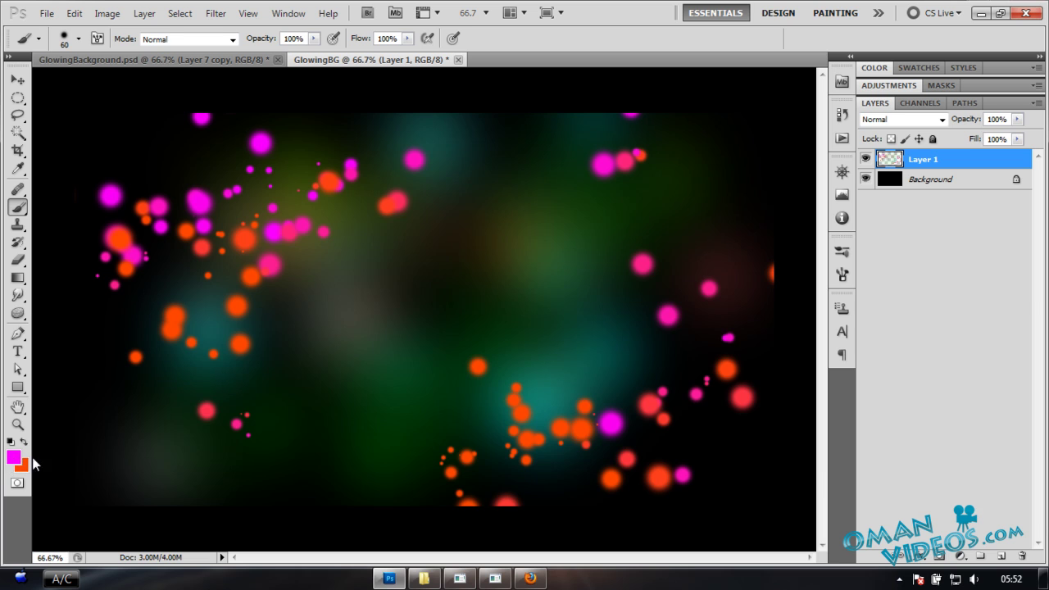
Set the foreground color to cyan, 00e4ff, and the background color to a light blue
click(13, 457)
click(650, 330)
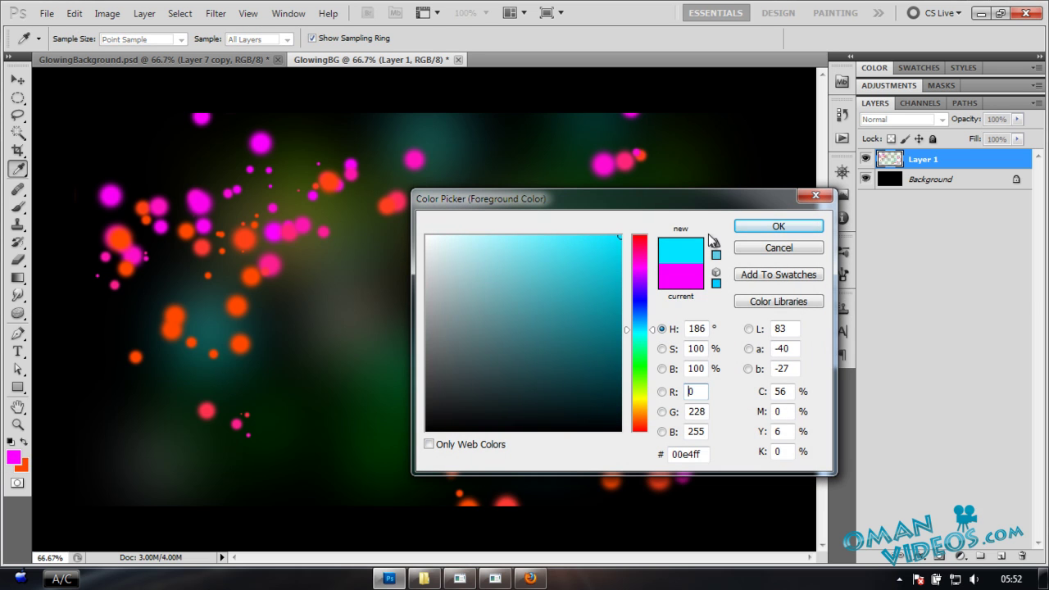
click(778, 226)
click(21, 465)
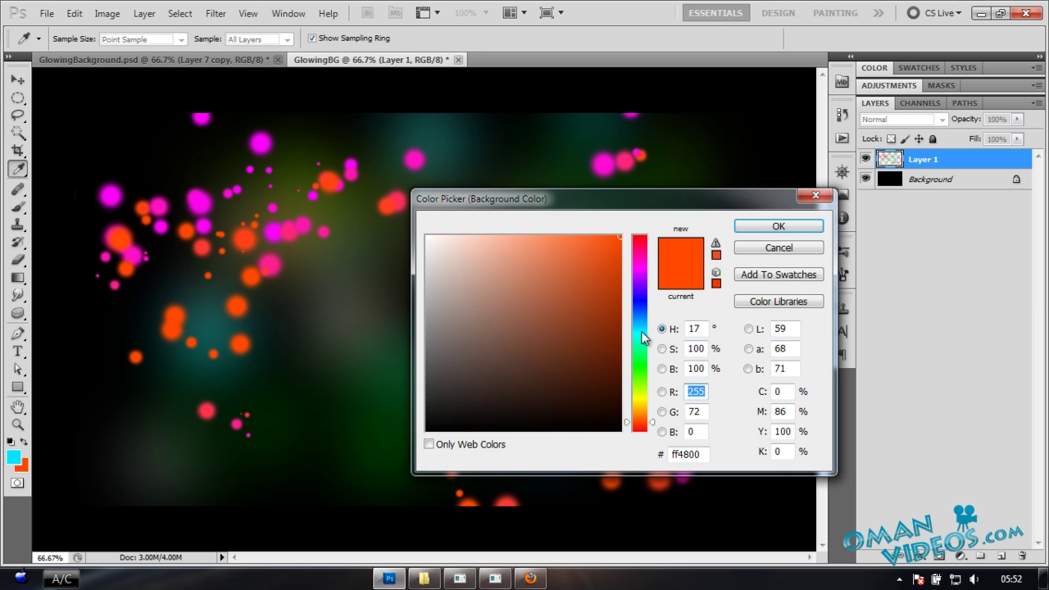
click(643, 324)
click(779, 226)
Paint scattered cyan and blue dots diagonally across the middle of Layer 1 and reapply the Gaussian Blur
mouse_move(549, 201)
mouse_down()
mouse_move(278, 372)
mouse_move(316, 391)
mouse_move(459, 246)
mouse_move(208, 516)
mouse_move(271, 426)
mouse_up()
key(v)
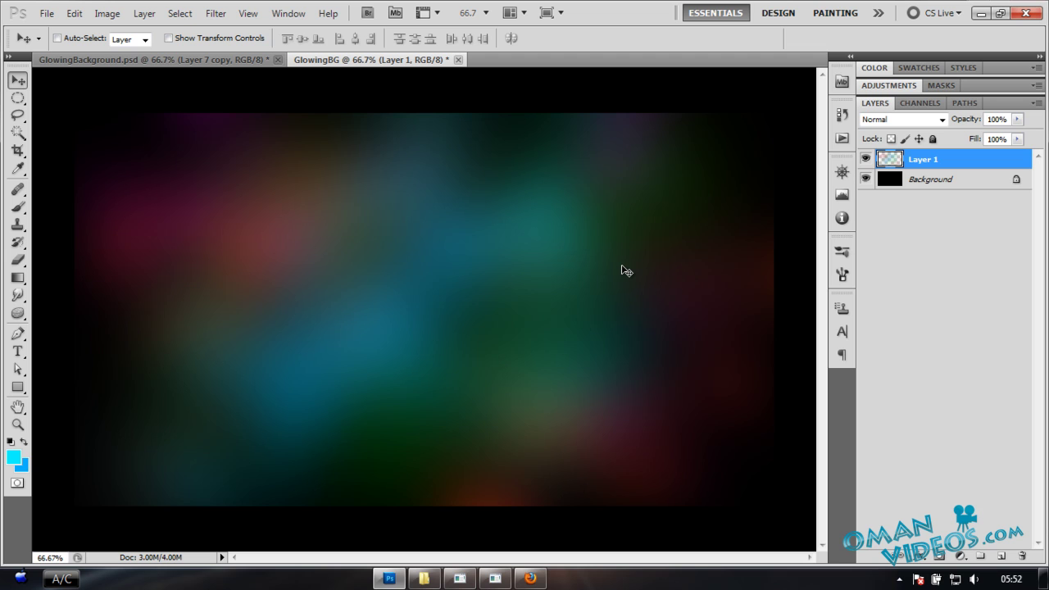
Merge a 52% opacity duplicate of Layer 1 back into it and set the merged layer's opacity to 60%
key(ctrl+j)
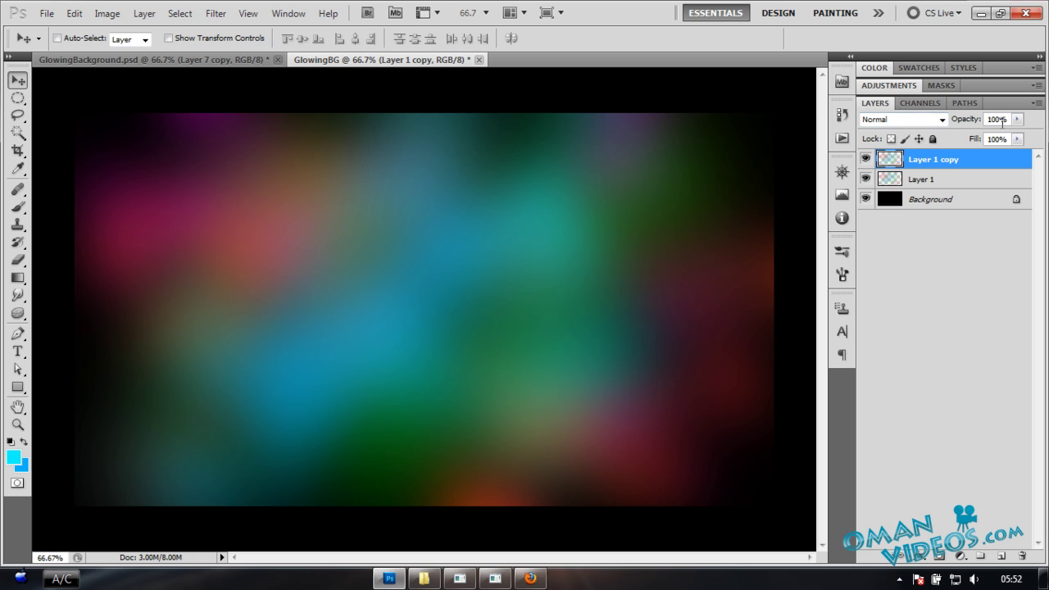
drag(980, 125, 938, 124)
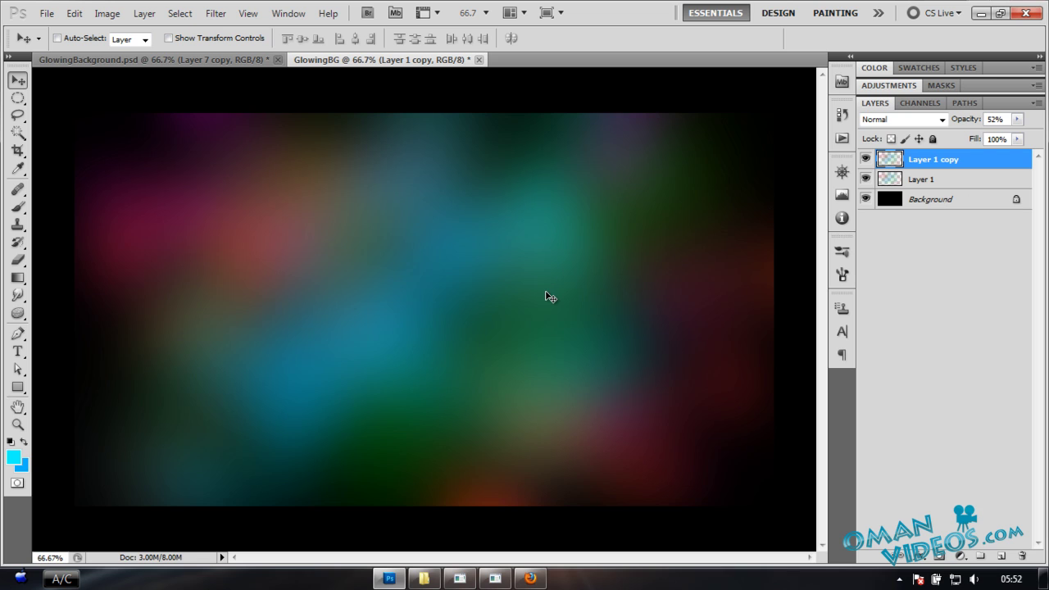
key(ctrl+e)
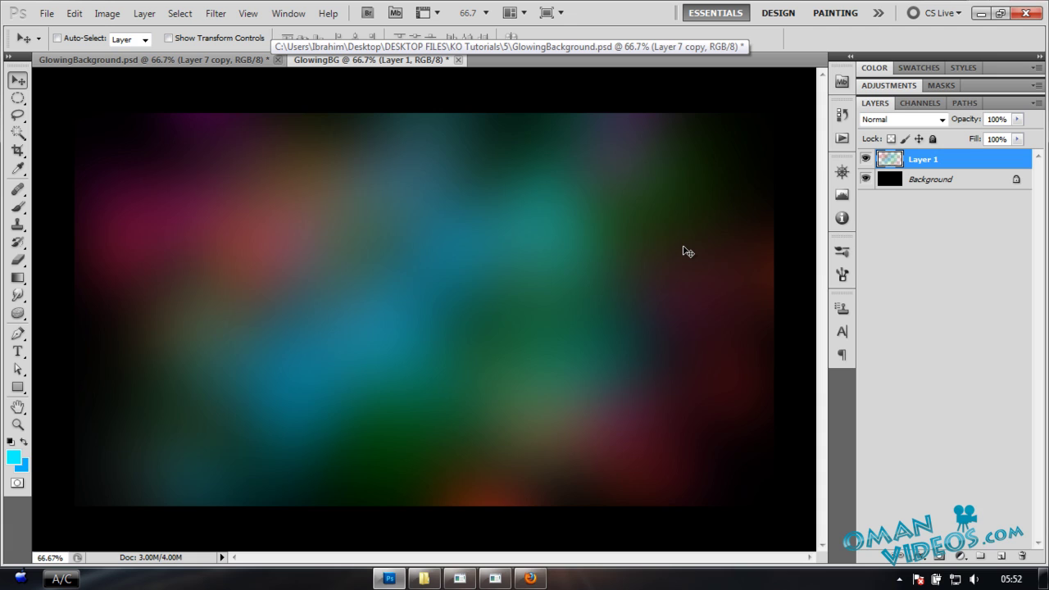
key(7)
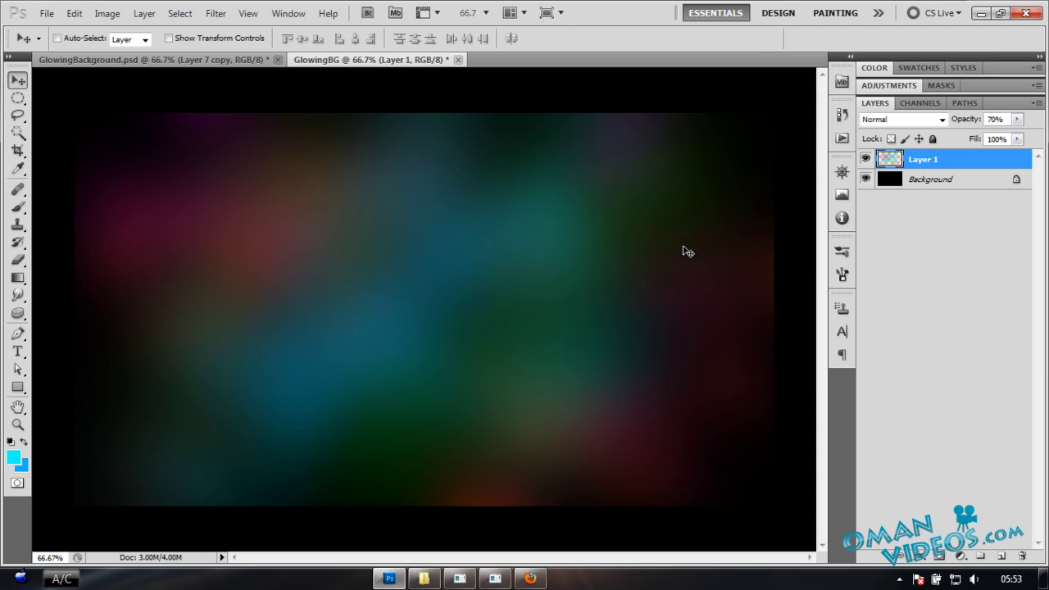
key(6)
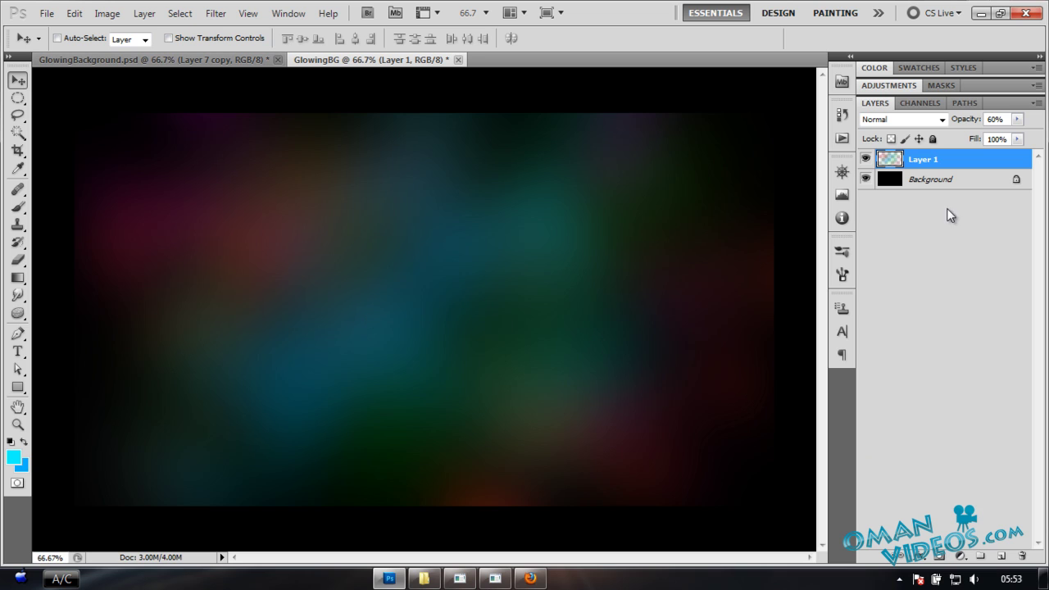
Add a new empty layer above Layer 1 and rename Layer 1 as "glow back"
click(1001, 561)
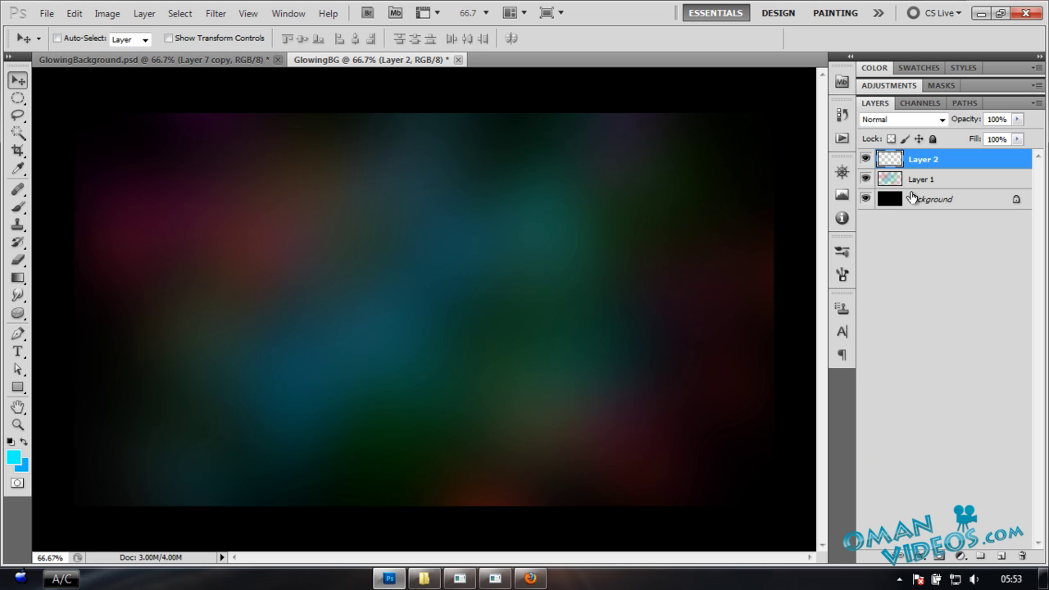
double_click(921, 179)
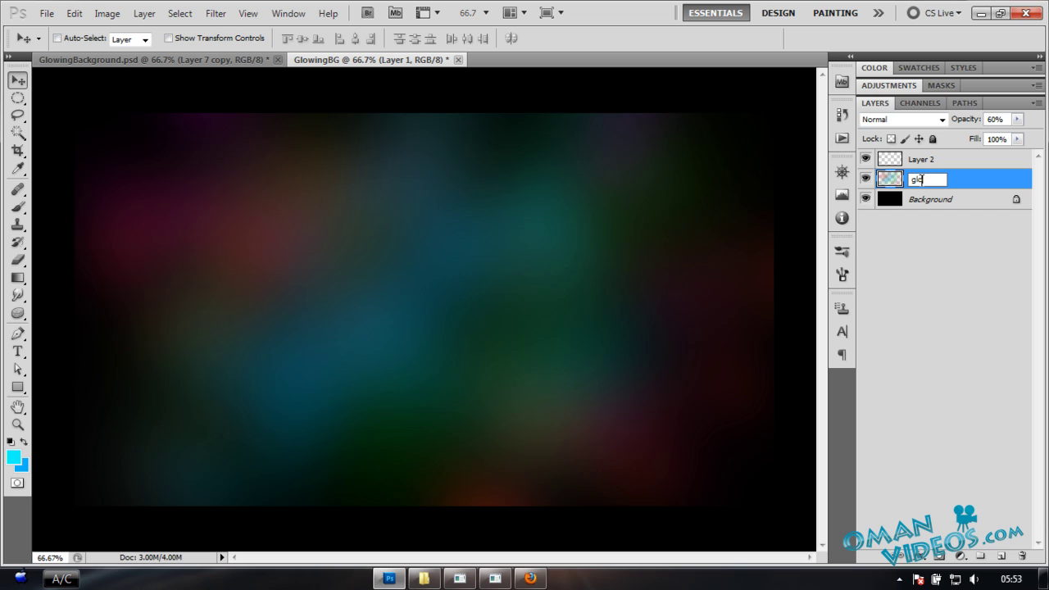
text(glow back)
key(Return)
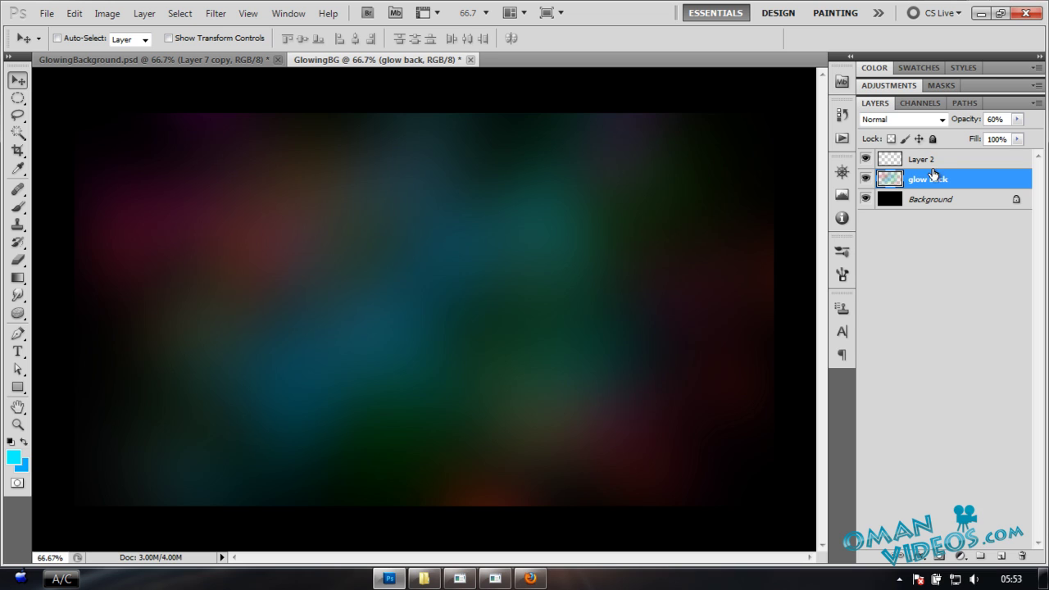
Select Layer 2 and set up a hard round brush with 100% hardness and a size of 76 px
click(915, 159)
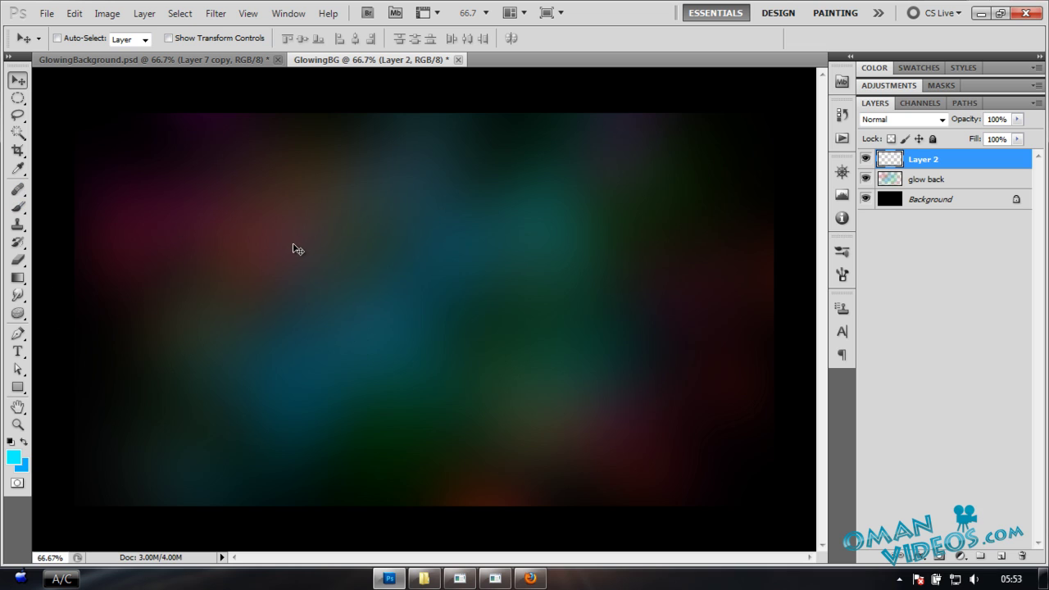
click(17, 206)
right_click(438, 236)
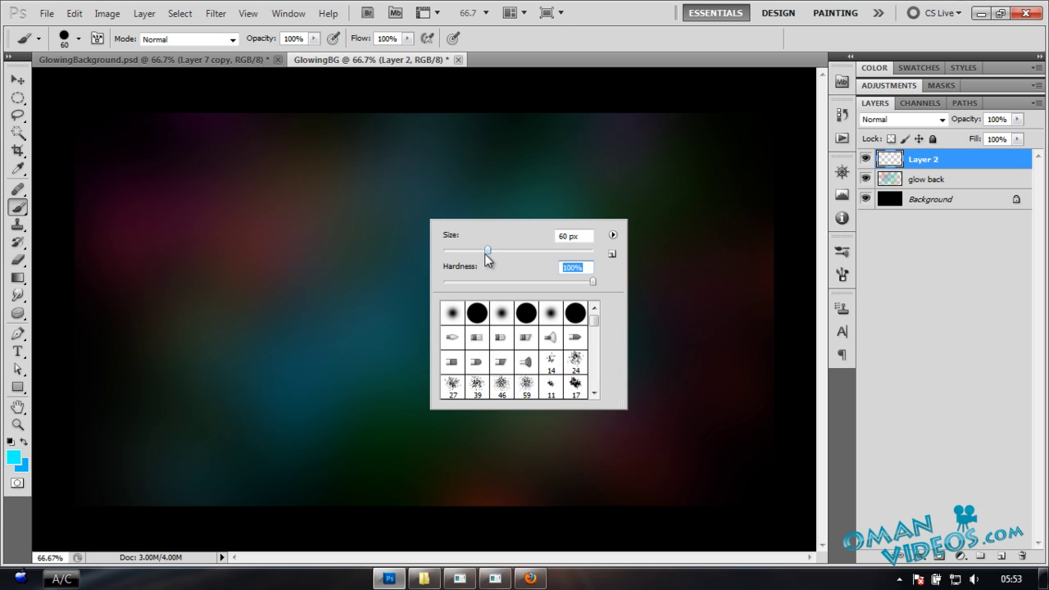
drag(486, 252, 500, 252)
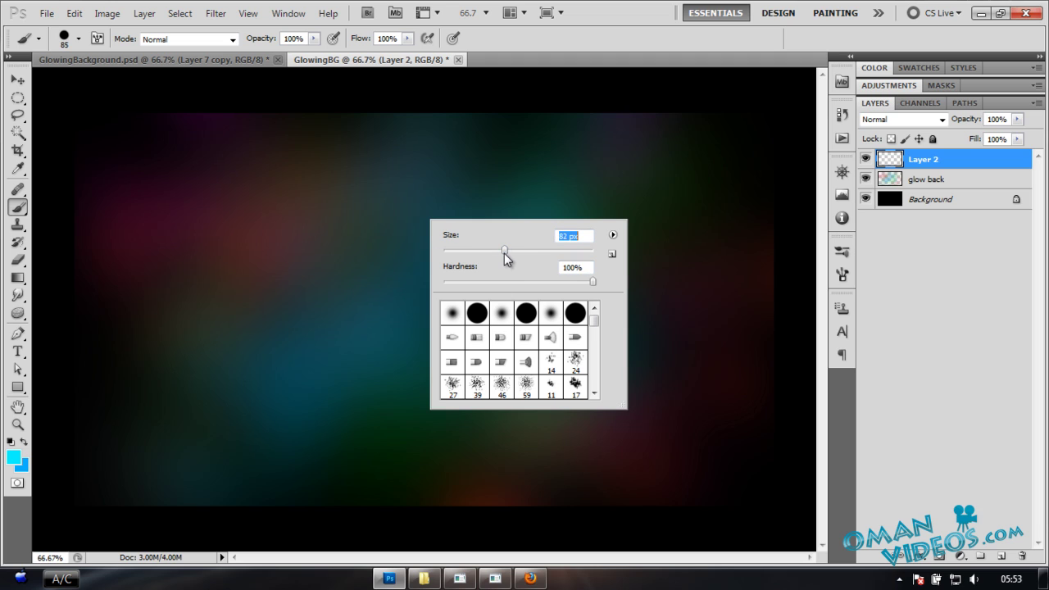
click(542, 140)
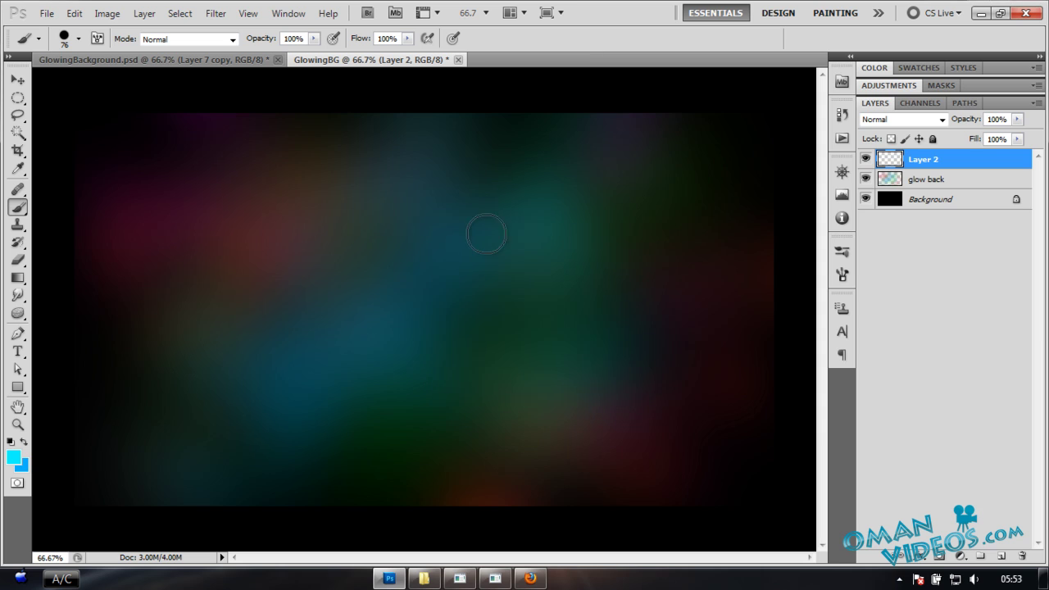
Choose the 30 px hard round brush tip with 100% hardness for painting on Layer 2
key(F5)
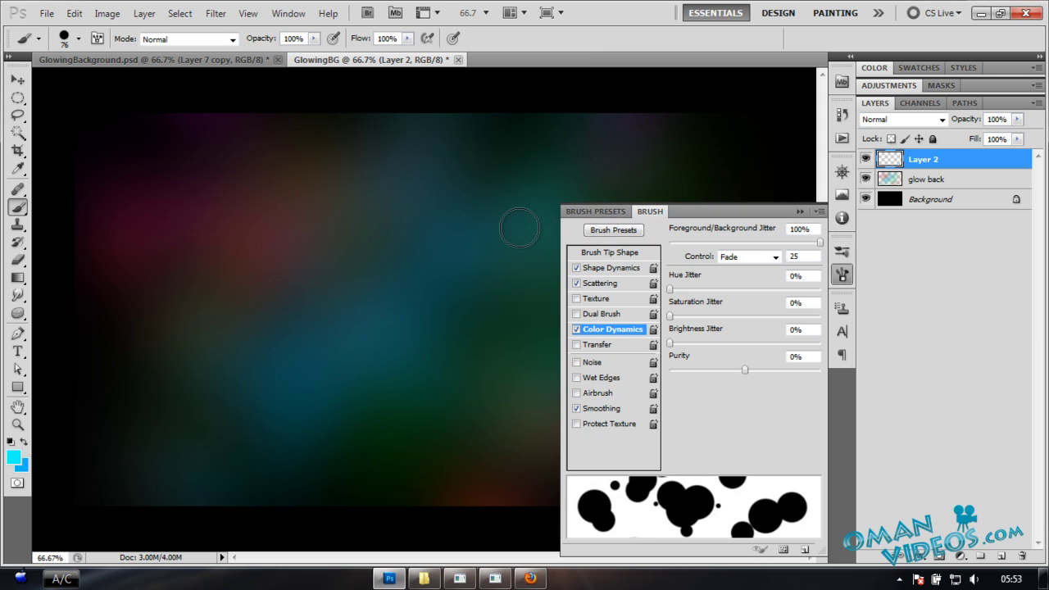
click(622, 252)
click(708, 240)
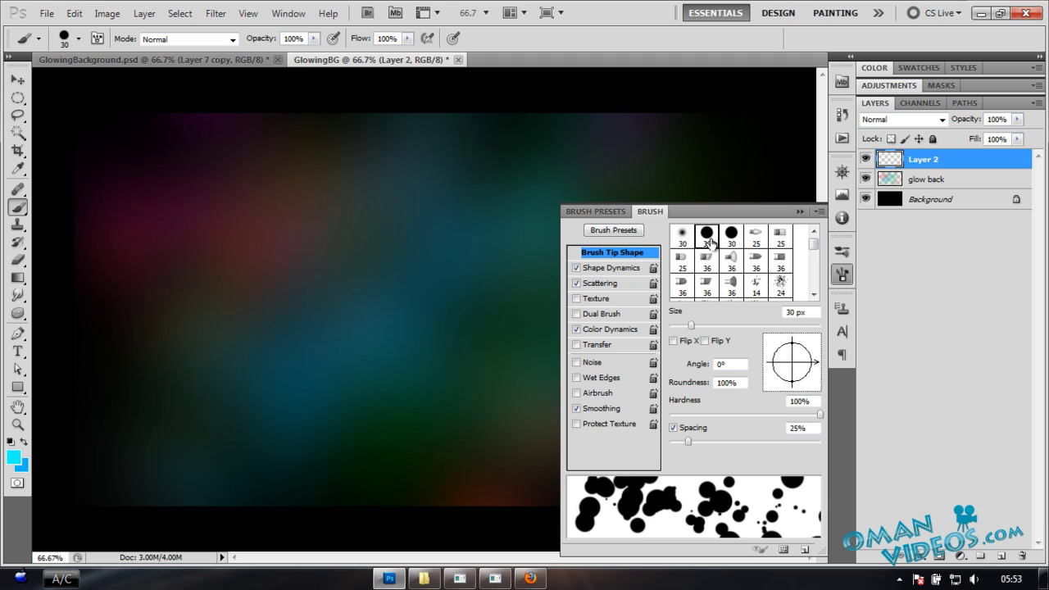
right_click(375, 216)
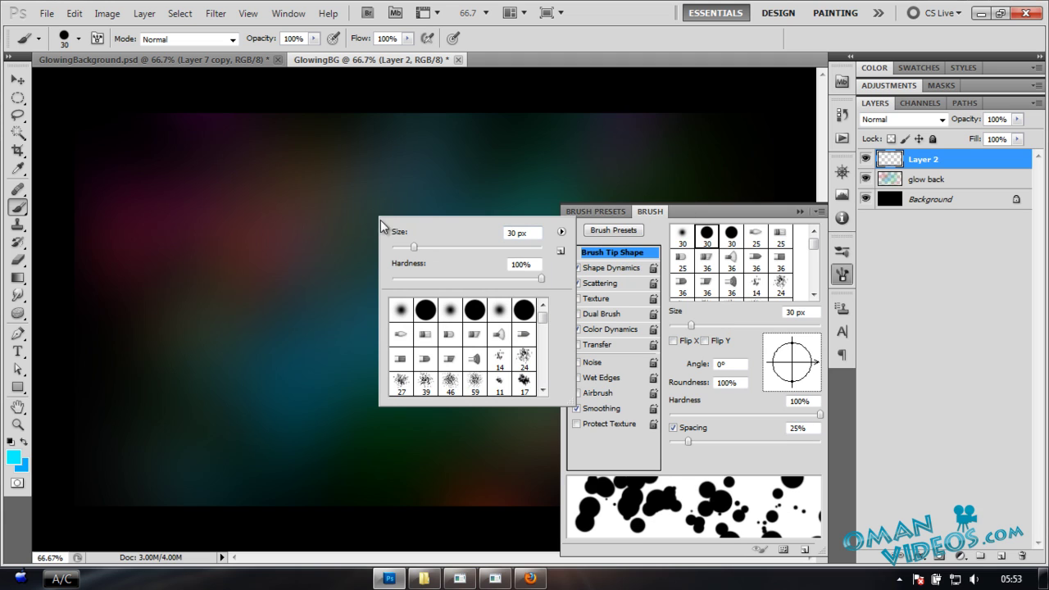
click(469, 317)
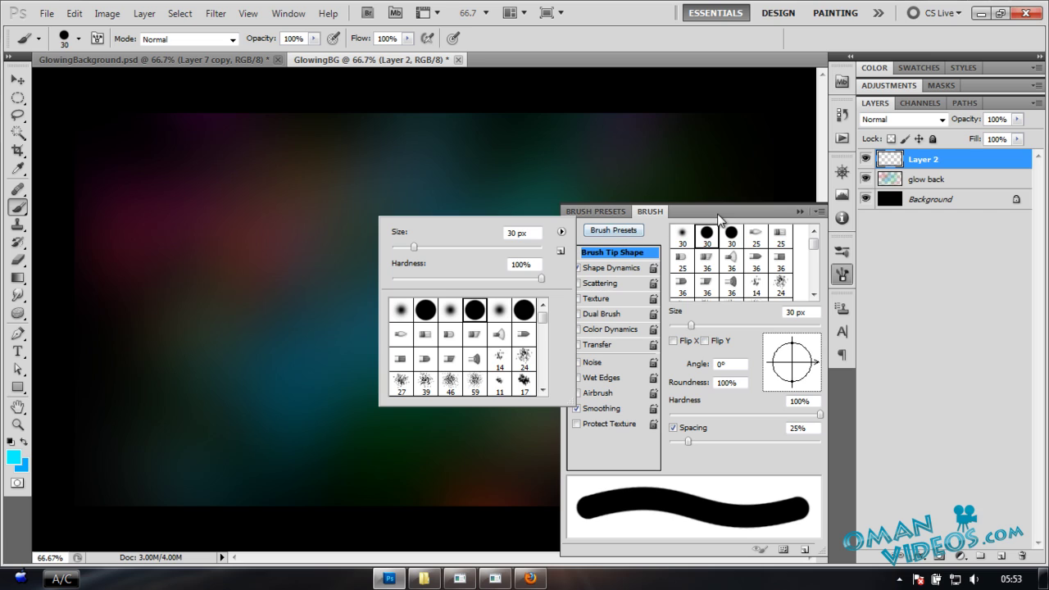
click(621, 54)
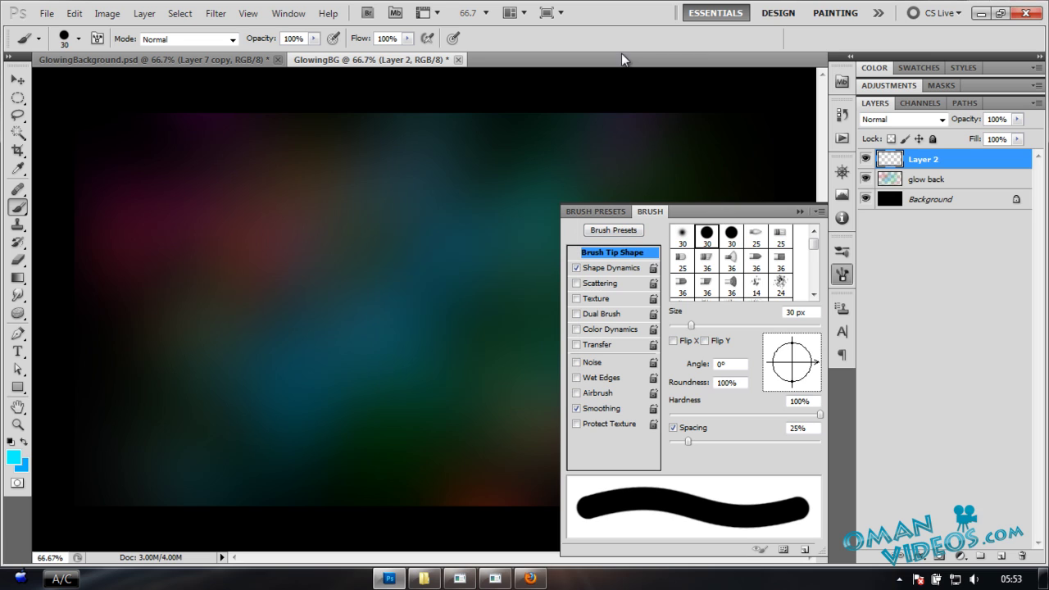
Set the brush's size jitter to 100% and enable scattering on both axes at 1000%
click(610, 268)
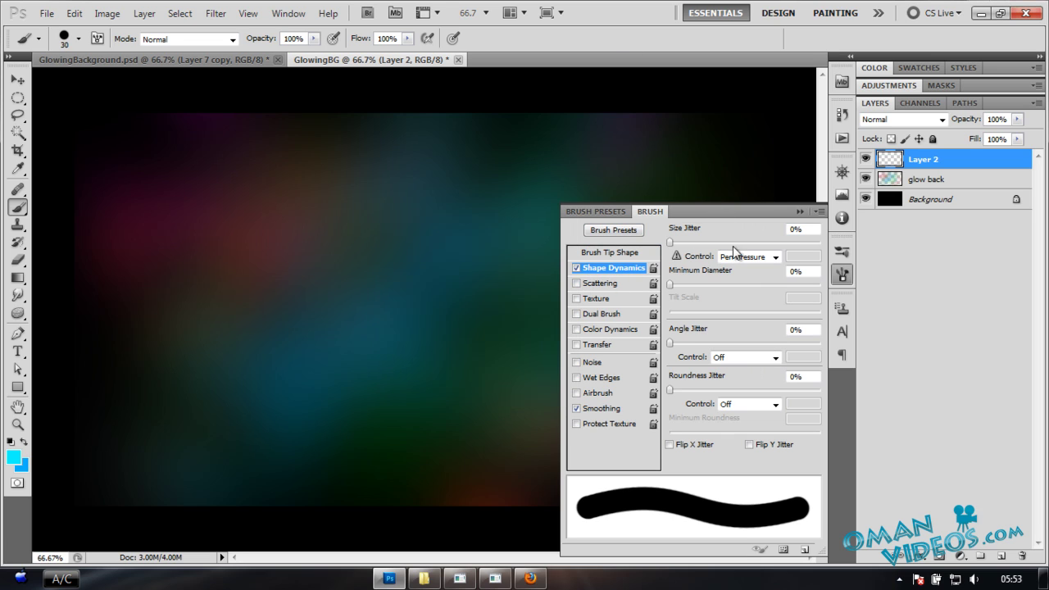
click(728, 241)
drag(729, 240, 827, 242)
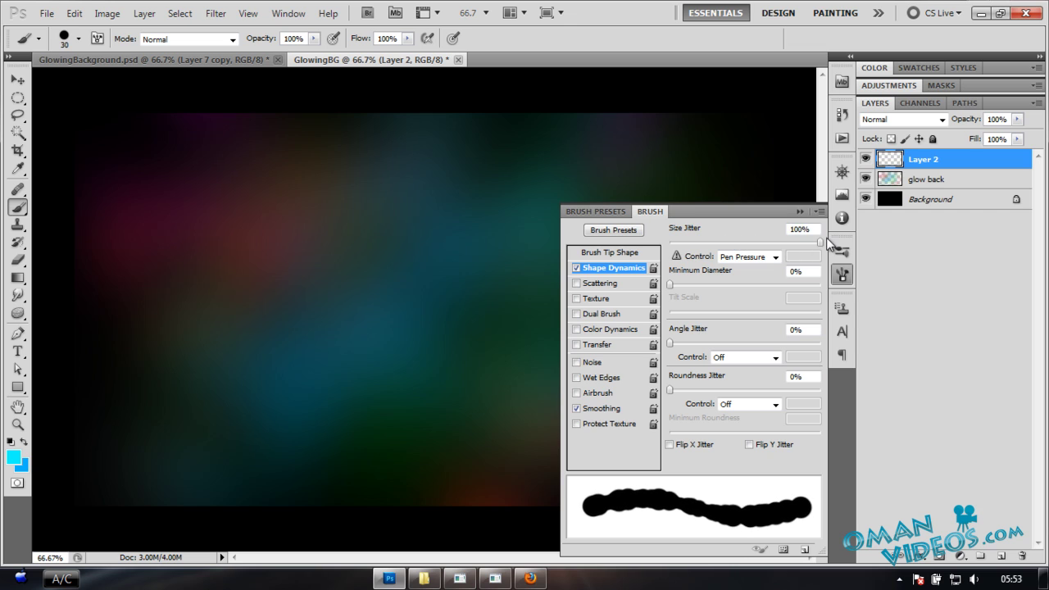
click(607, 283)
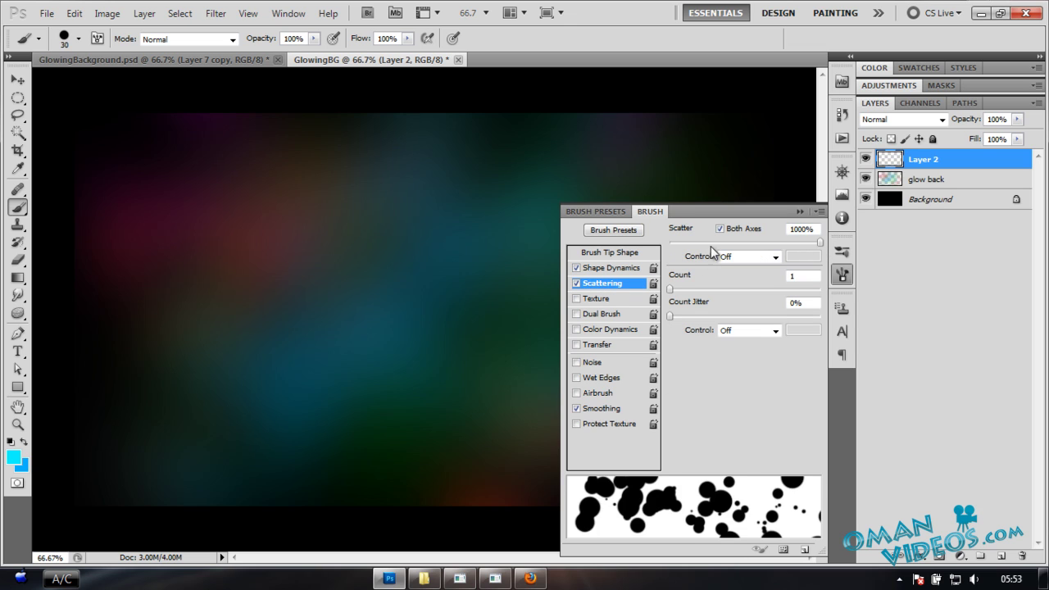
Set the brush tip's spacing to 173%
click(611, 252)
drag(691, 444, 772, 447)
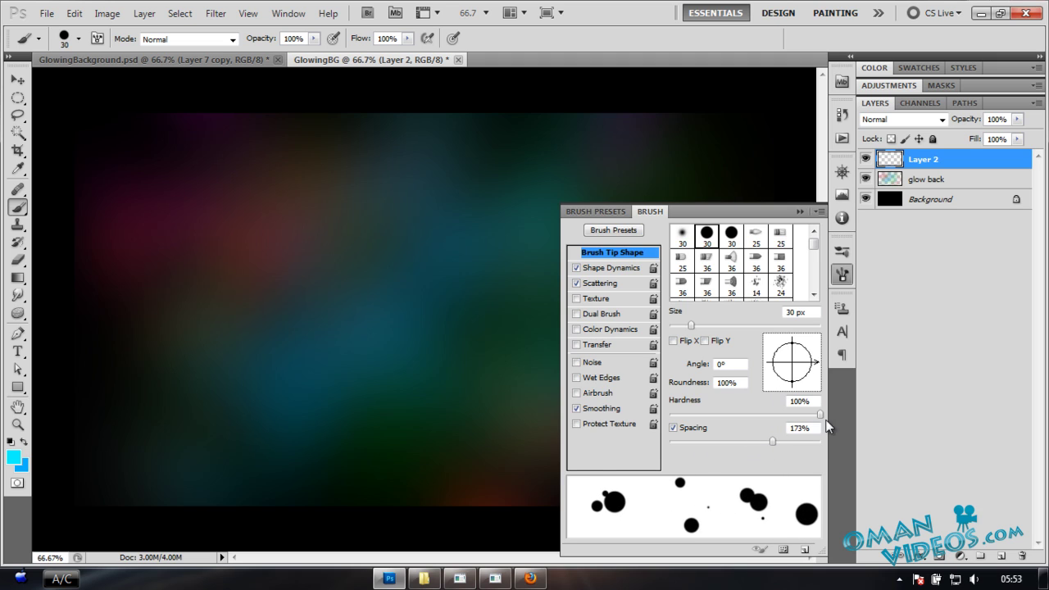
click(796, 211)
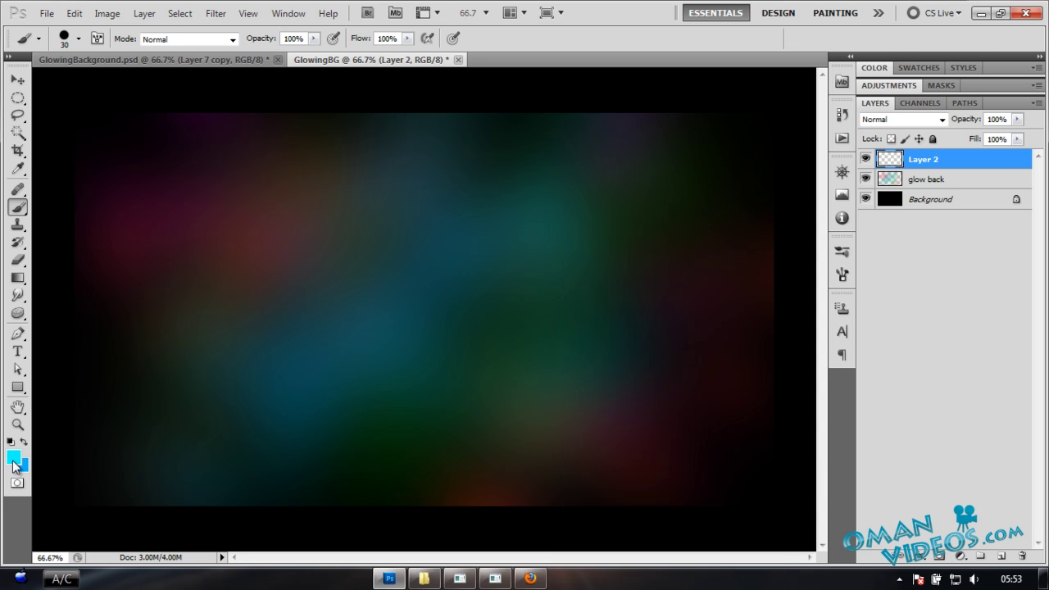
Set the foreground color to white and the background color to bright cyan
click(14, 456)
drag(535, 299, 427, 235)
click(777, 227)
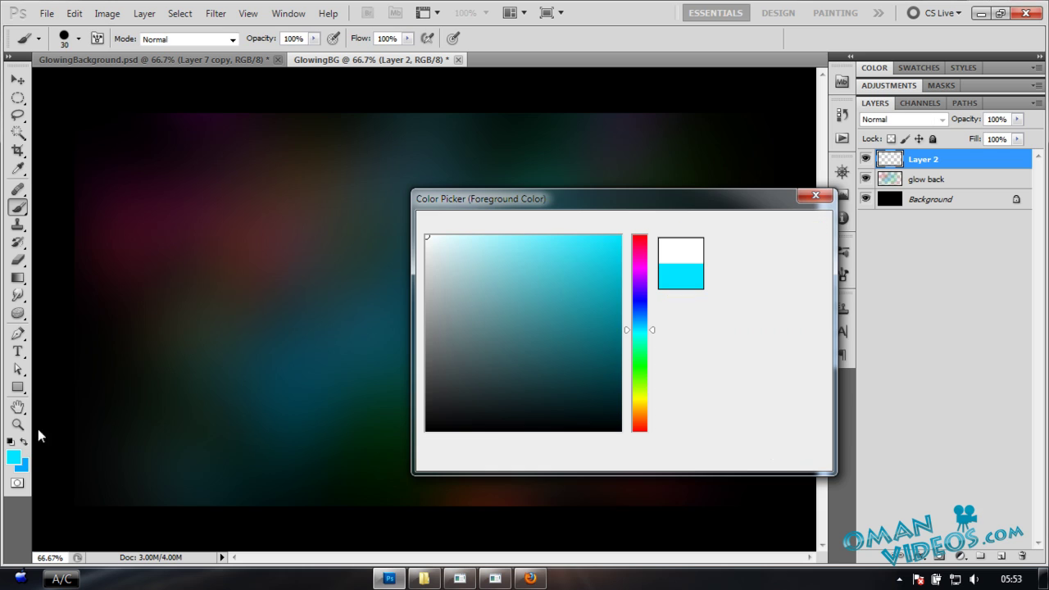
click(25, 465)
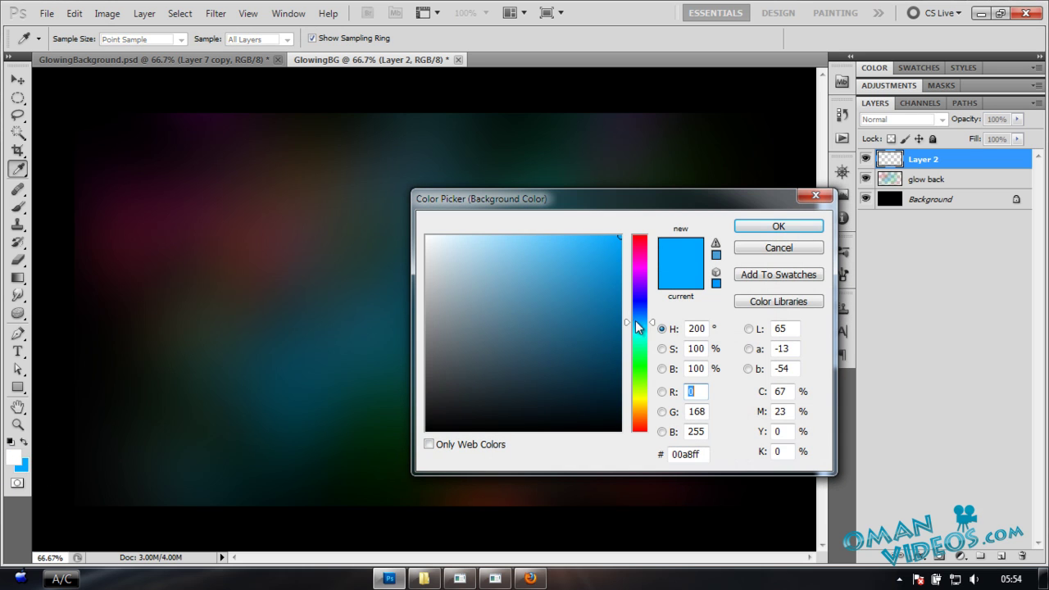
drag(635, 321, 639, 334)
click(766, 229)
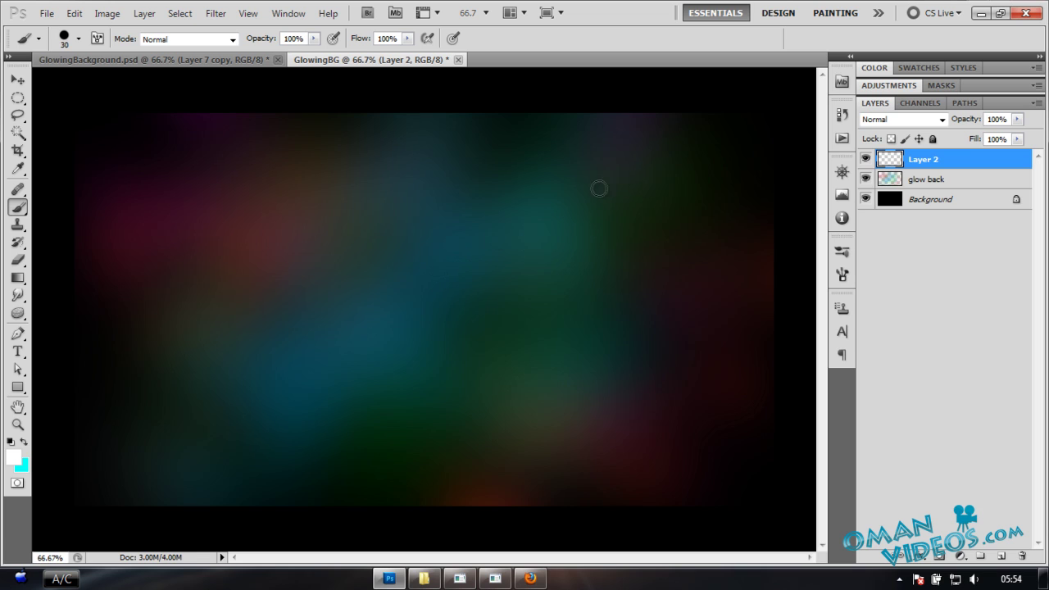
Paint a diagonal stroke of scattered white dots on Layer 2, then swap colors and paint a crossing stroke of cyan dots
mouse_move(655, 197)
mouse_down()
mouse_move(362, 285)
mouse_move(236, 239)
mouse_up()
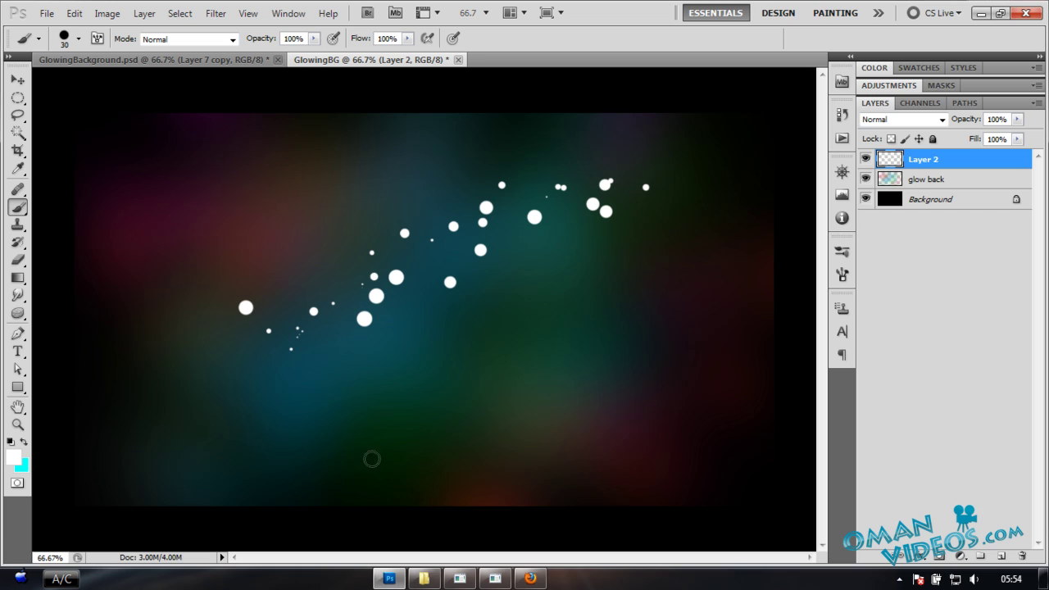
click(23, 442)
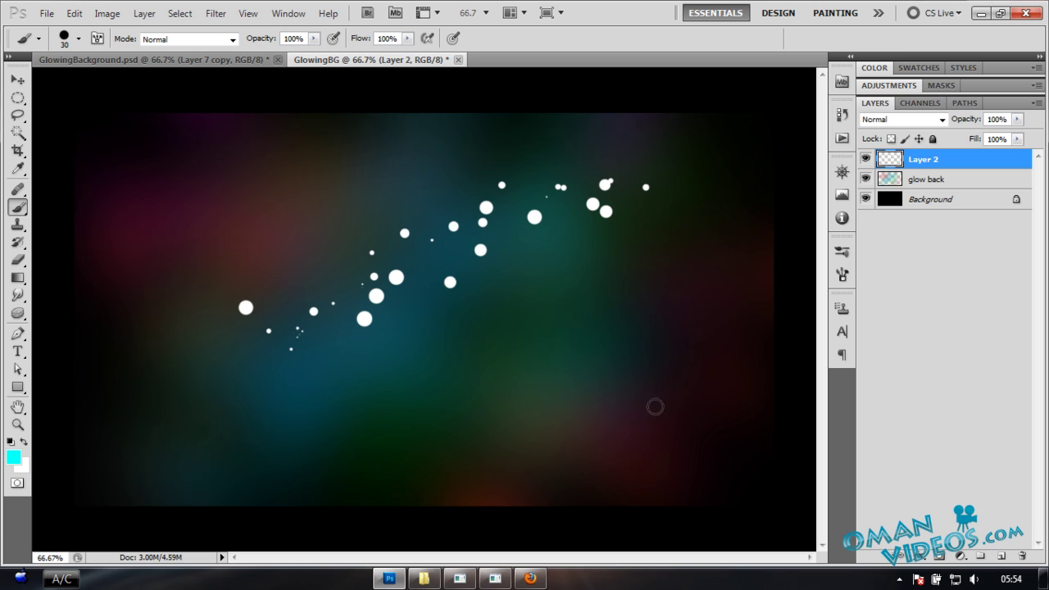
mouse_move(598, 447)
mouse_down()
mouse_move(474, 388)
mouse_move(441, 196)
mouse_up()
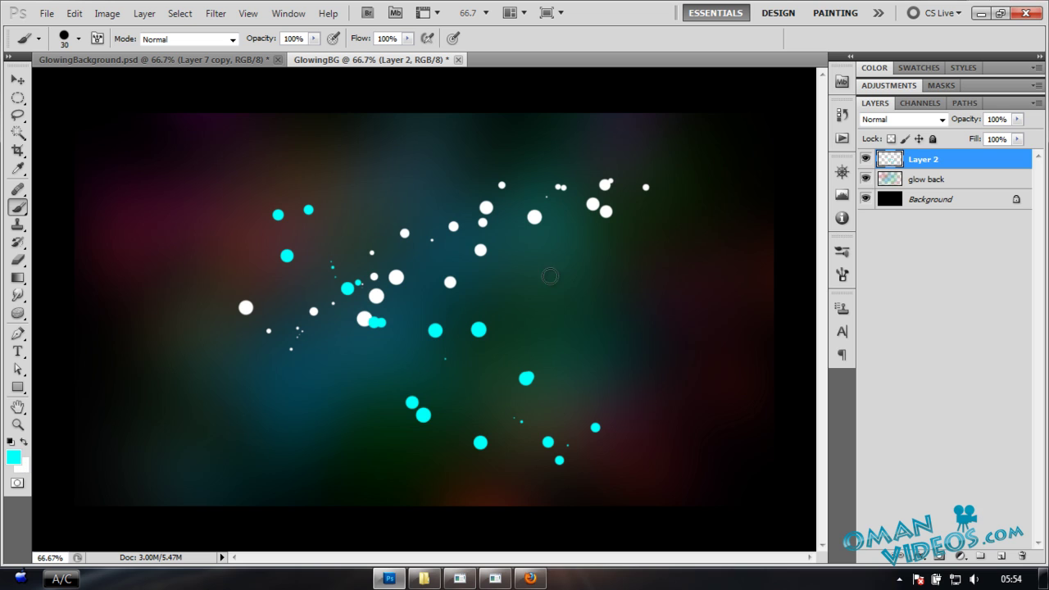
Enable the brush's Color Dynamics with 100% foreground/background jitter and a Fade of 25, and add a new layer above Layer 2
right_click(582, 262)
key(Escape)
key(F5)
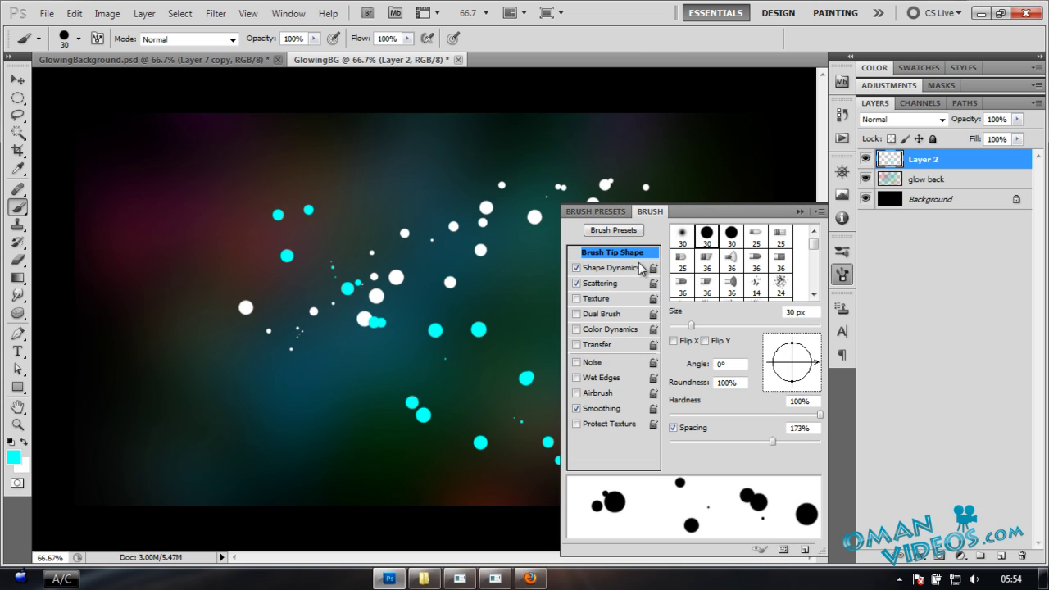
click(607, 329)
drag(739, 243, 839, 249)
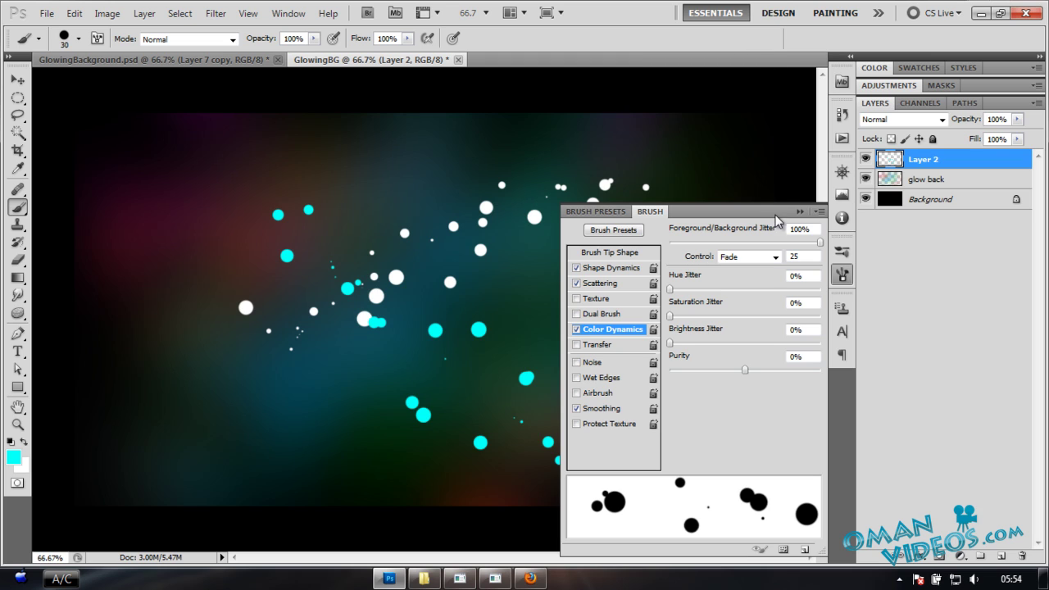
key(F5)
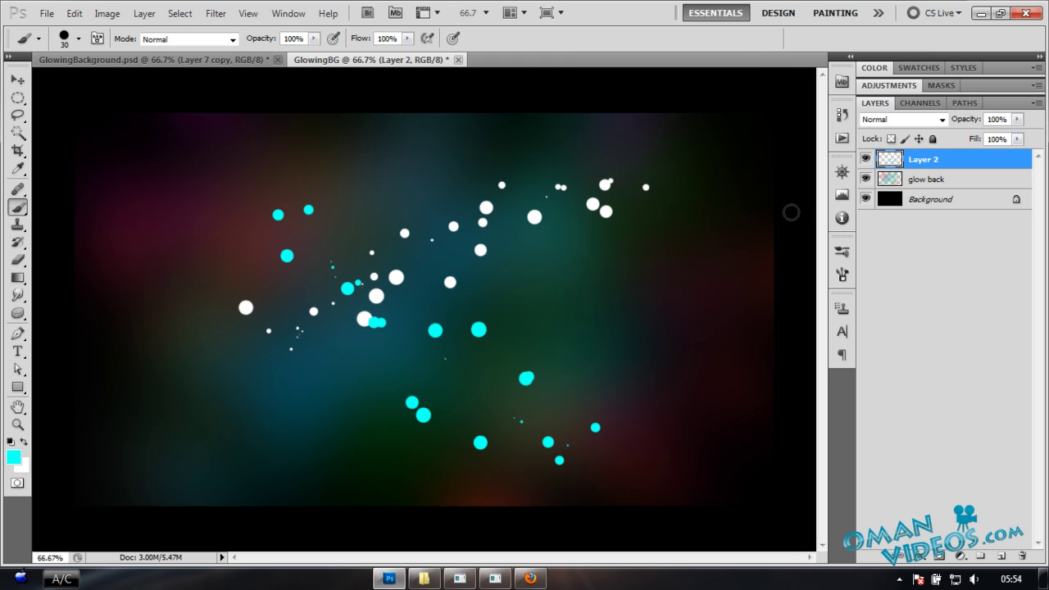
click(1003, 558)
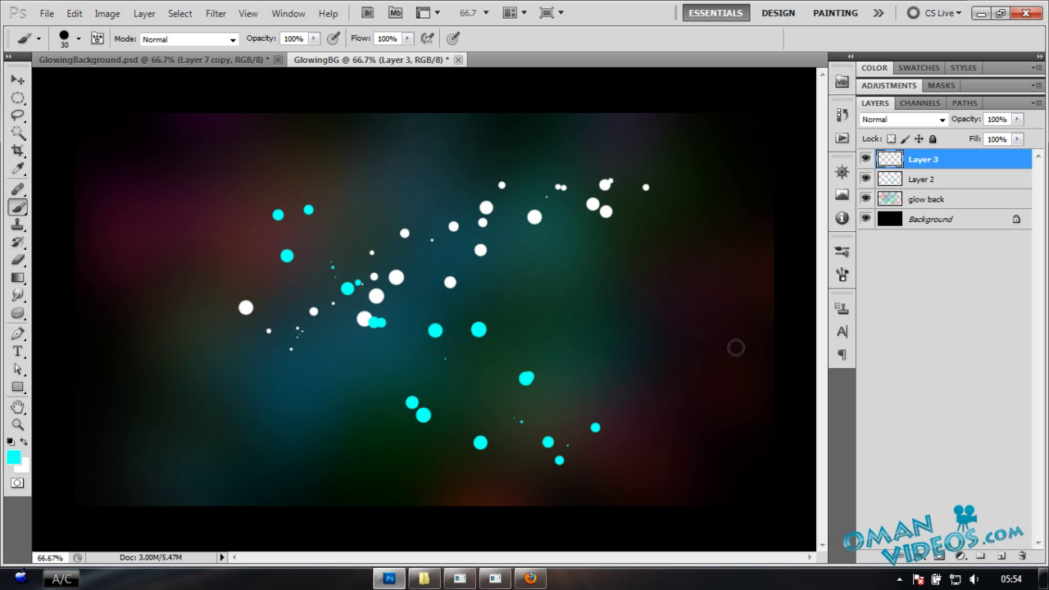
drag(735, 346, 393, 313)
mouse_move(284, 332)
mouse_down()
mouse_move(227, 174)
mouse_move(395, 185)
mouse_move(287, 408)
mouse_move(387, 487)
mouse_move(648, 435)
mouse_up()
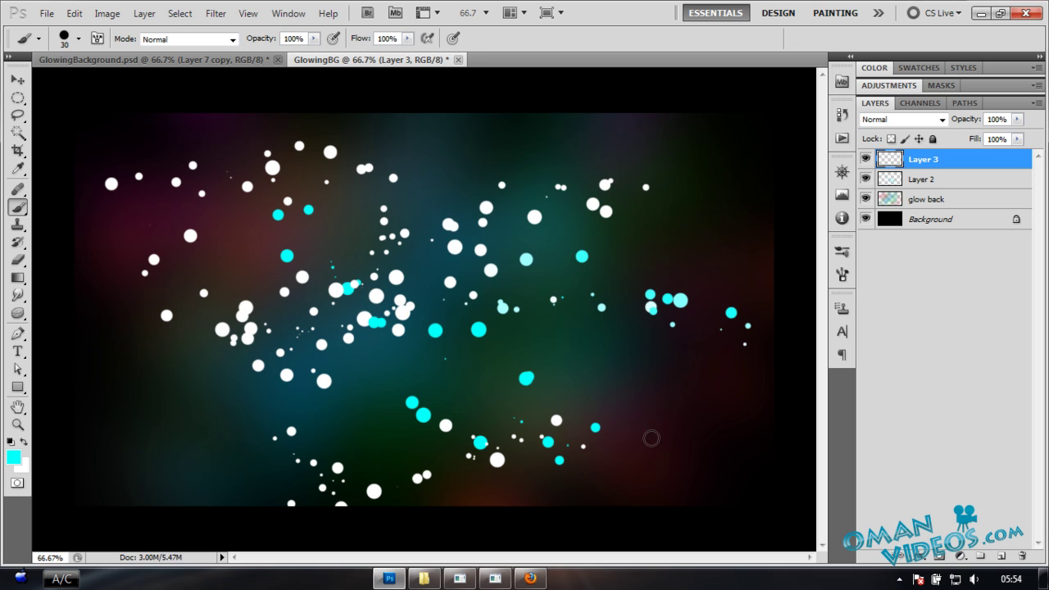
key(ctrl+z)
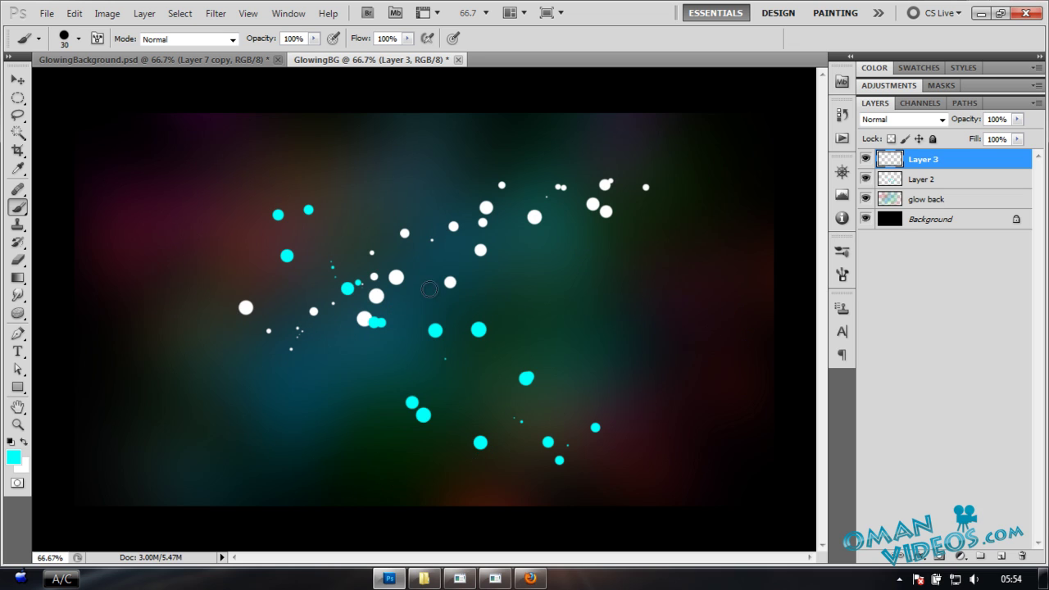
click(369, 271)
drag(370, 275, 397, 273)
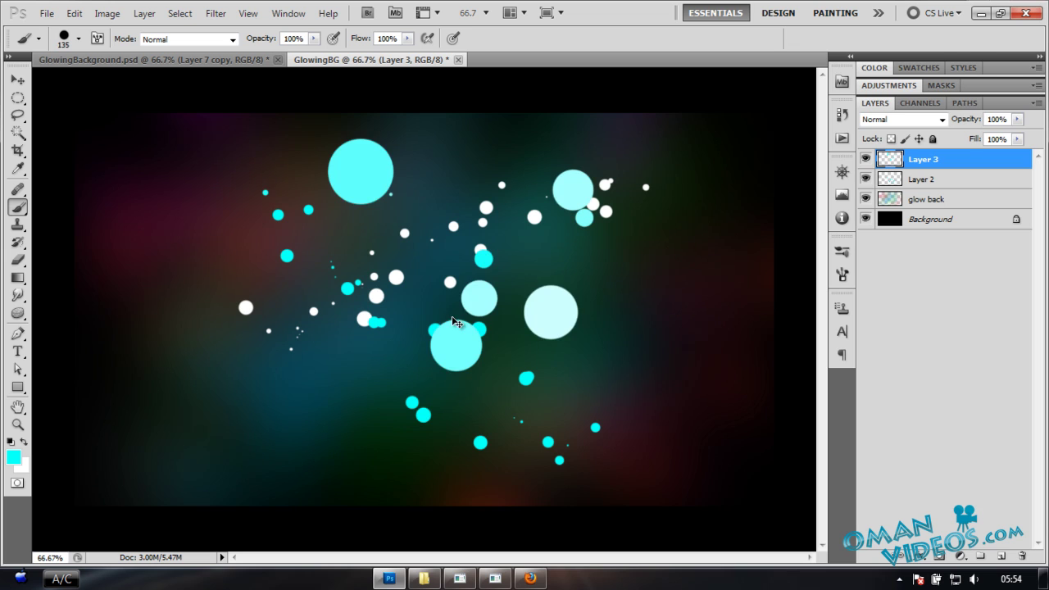
key(ctrl+alt+z)
key(ctrl+alt+z)
key(ctrl+alt+z)
key(ctrl+alt+z)
key(ctrl+alt+z)
key(ctrl+alt+z)
key(ctrl+alt+z)
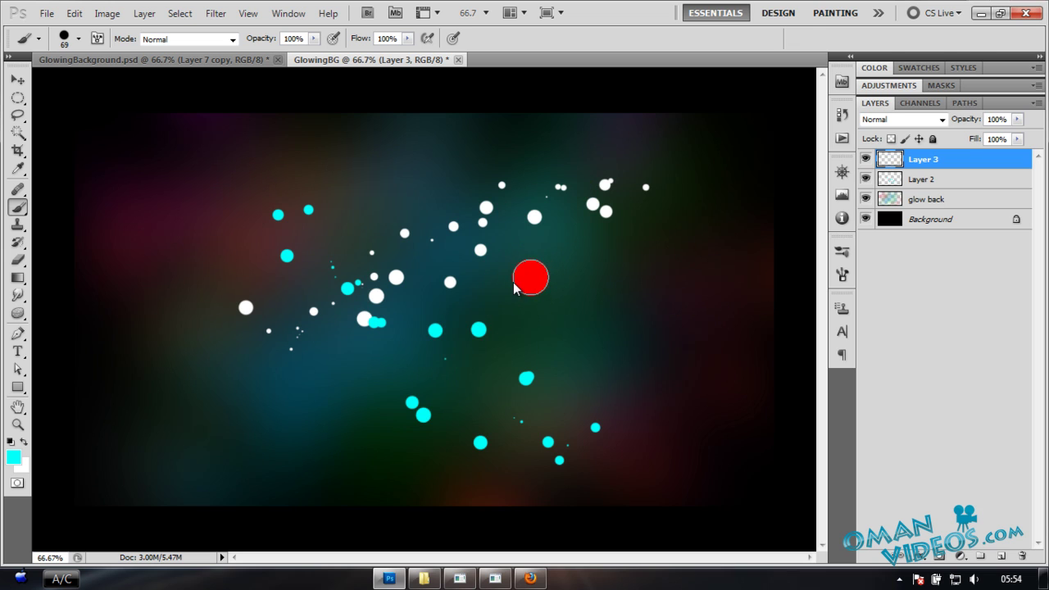
Paint several larger cyan and whitish dots on the left side of the canvas on Layer 3 with a 66 px brush
click(160, 377)
click(204, 258)
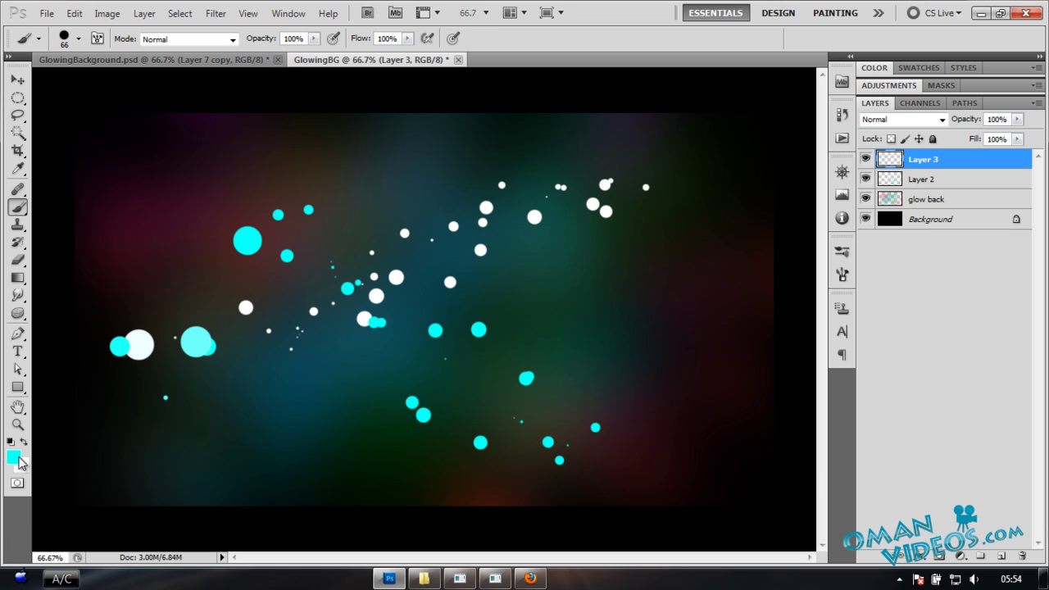
Set the foreground color to yellow ffde00 and paint individual yellow dots across the right half of the canvas on Layer 3
click(13, 457)
click(643, 405)
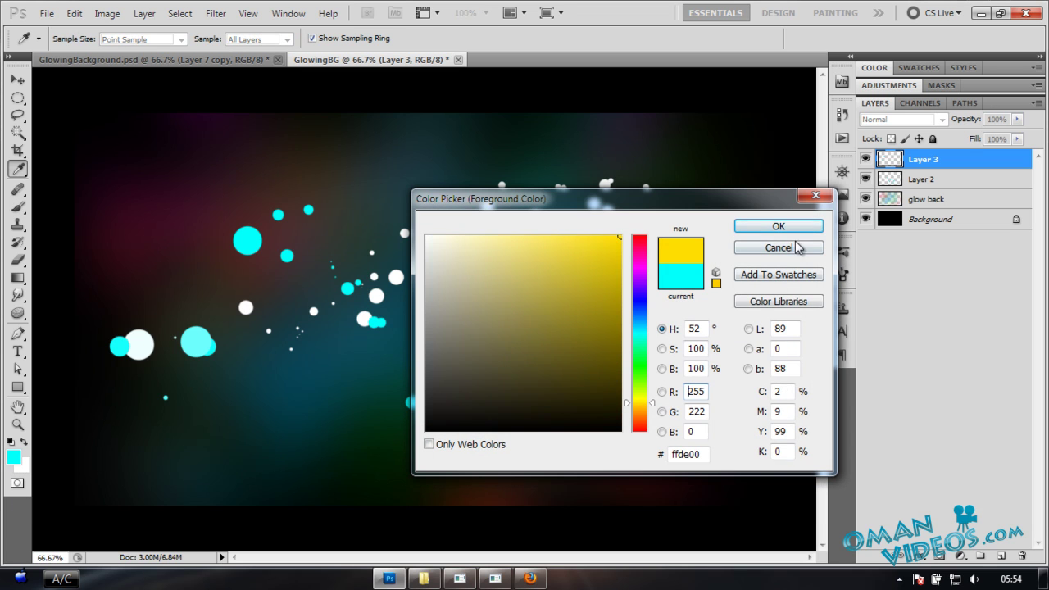
key(Return)
click(690, 172)
click(700, 224)
click(680, 264)
click(695, 281)
click(703, 431)
click(533, 368)
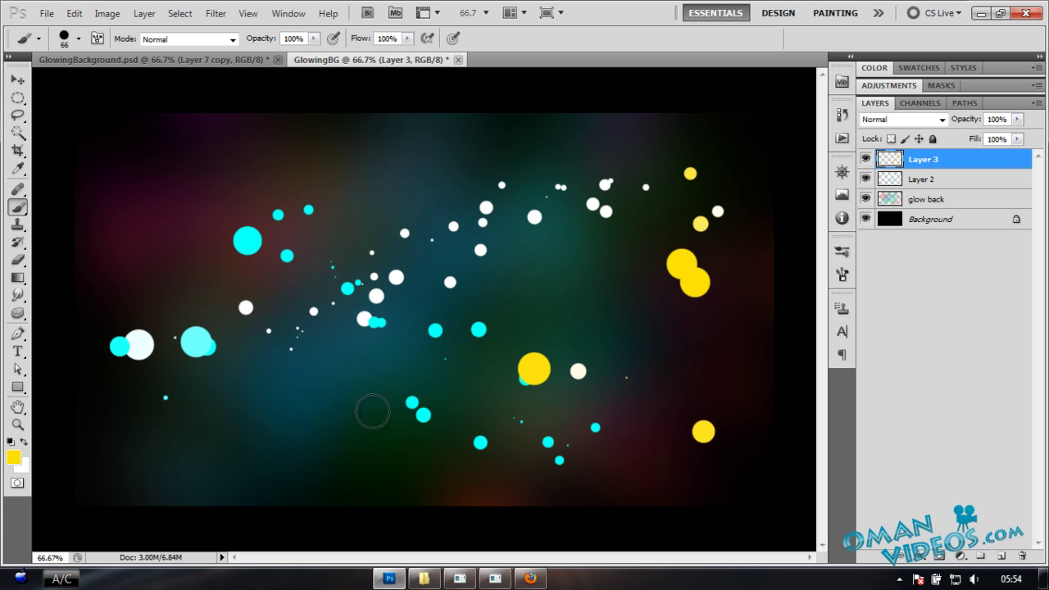
click(585, 302)
Resize the brush to 103 px and add yellow dots in the lower left of the canvas
key(bracketleft)
key(bracketleft)
key(bracketleft)
key(bracketleft)
key(bracketleft)
key(bracketleft)
key(bracketleft)
key(bracketleft)
key(bracketleft)
key(bracketleft)
key(bracketleft)
key(bracketleft)
key(bracketleft)
key(bracketleft)
key(bracketleft)
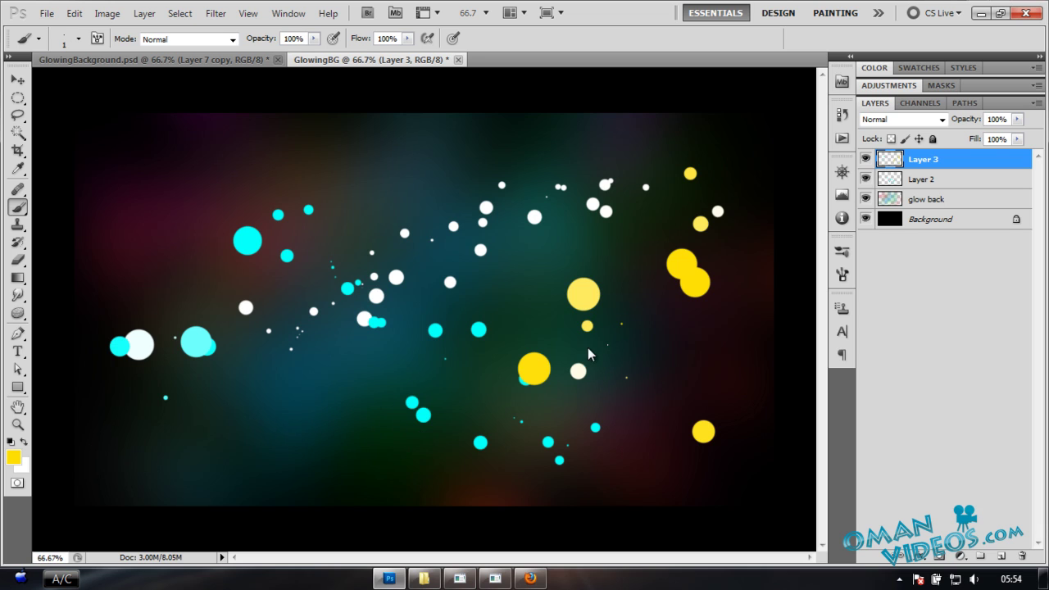
key(bracketright)
key(bracketright)
key(bracketright)
key(bracketright)
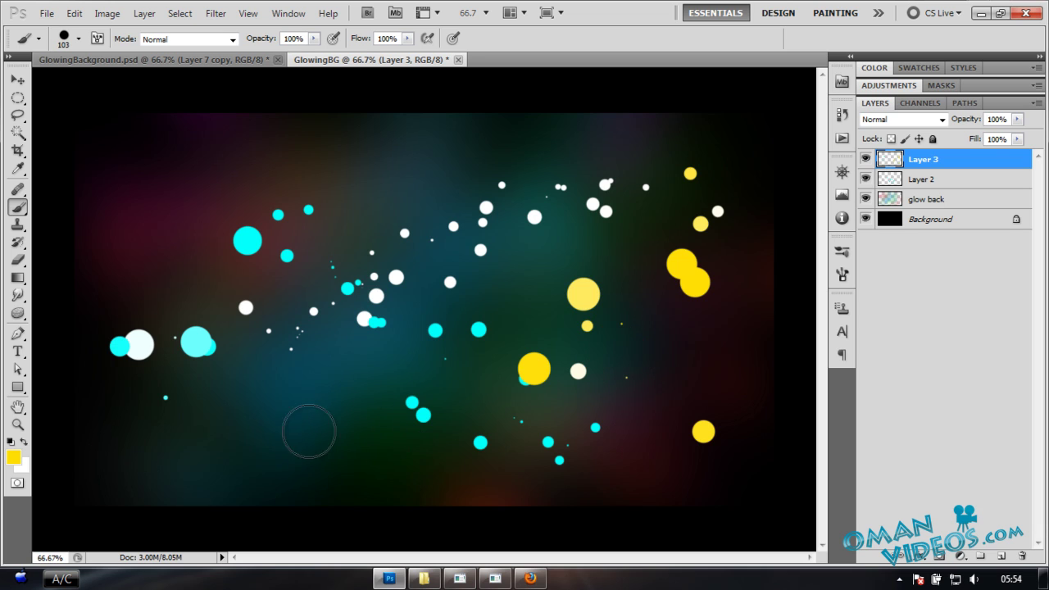
click(304, 433)
Sample a dark teal from the glow, swap it with white, and paint muted blue-gray dots at the canvas's lower and upper left
alt+click(265, 418)
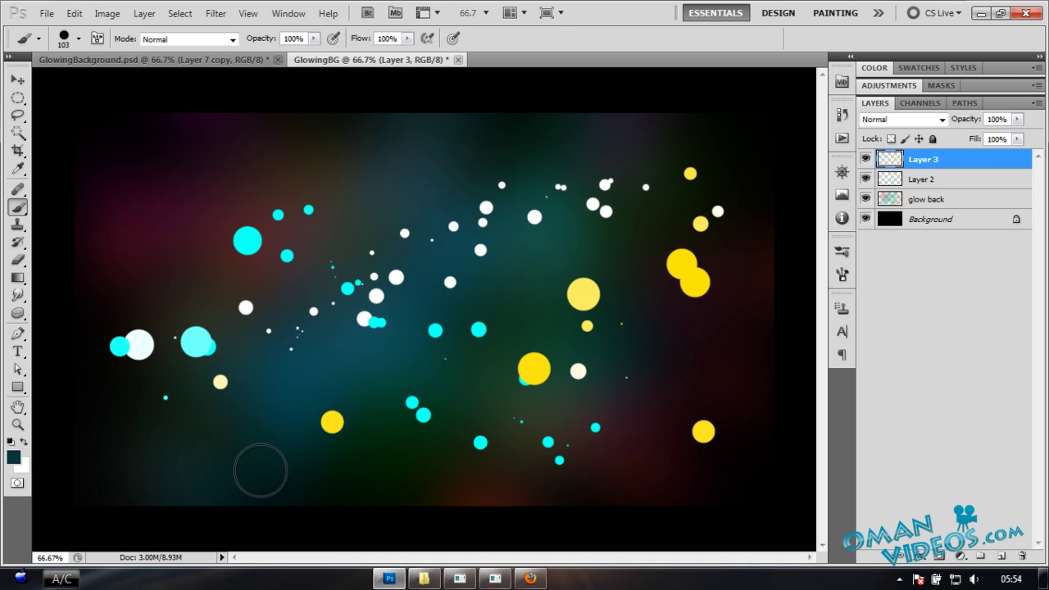
key(ctrl+z)
key(ctrl+z)
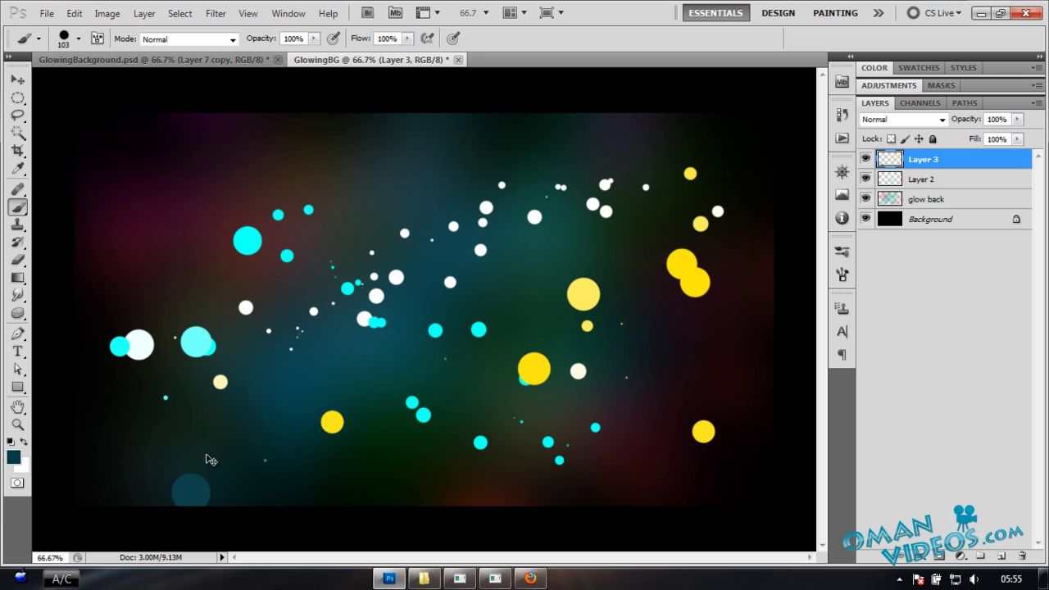
key(x)
click(233, 480)
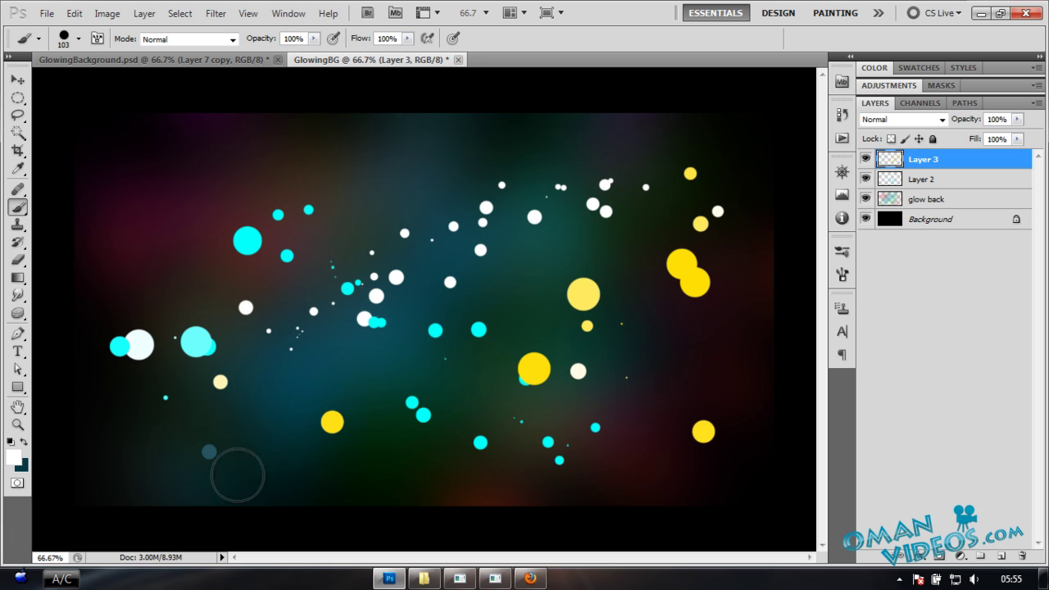
click(172, 195)
Add an Outer Glow style to Layer 2 with its blend mode set to Overlay and its opacity to 100%
key(v)
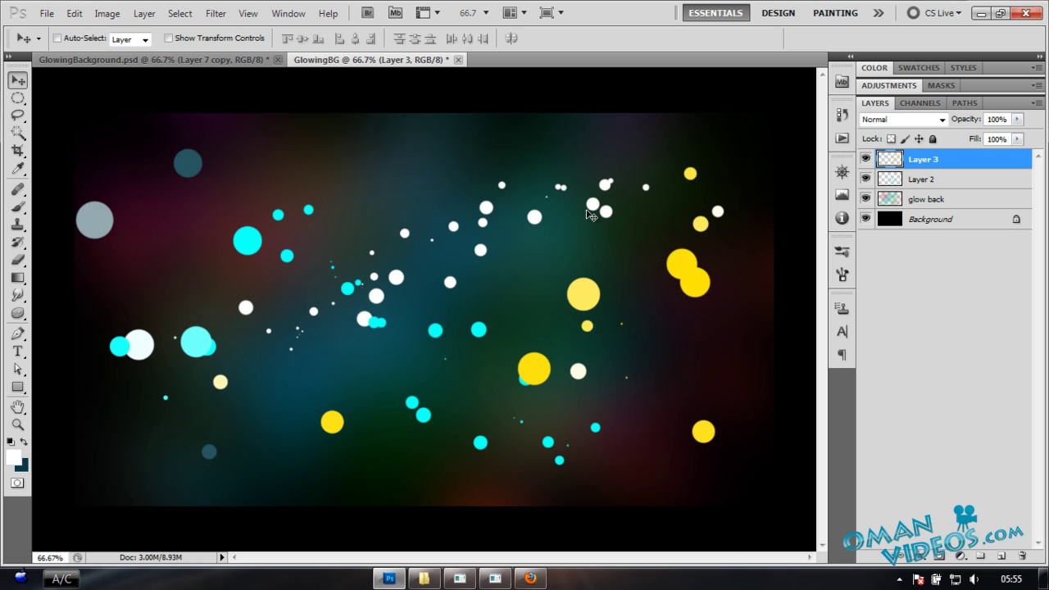
click(952, 187)
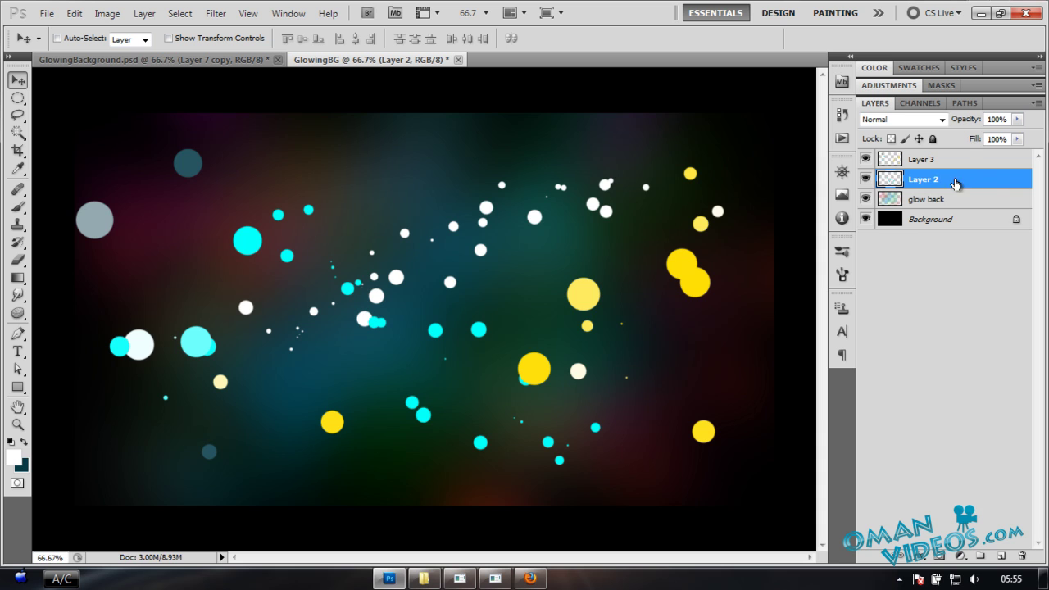
double_click(1020, 182)
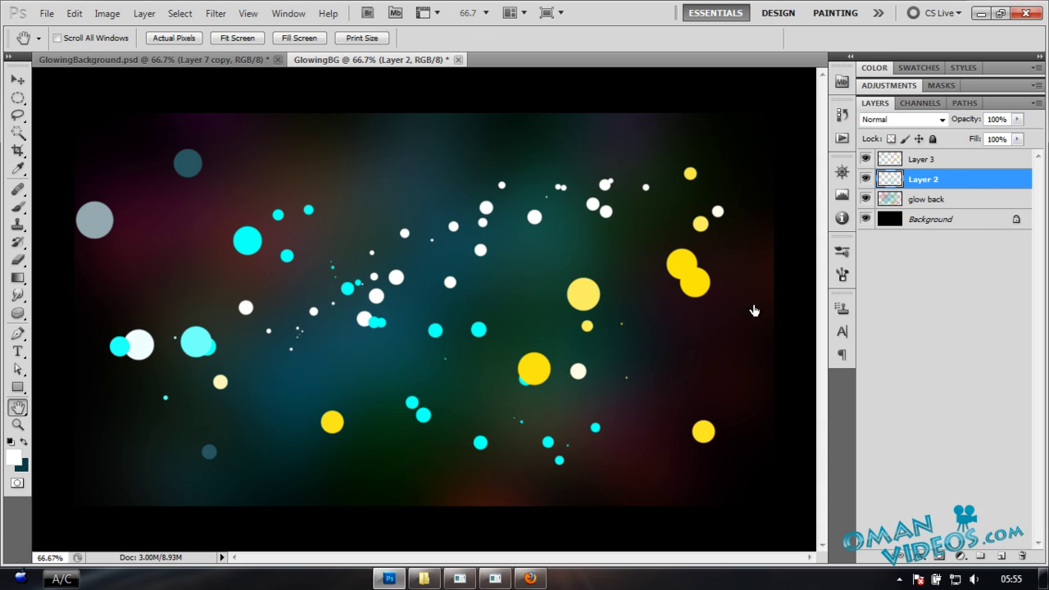
drag(733, 226, 629, 197)
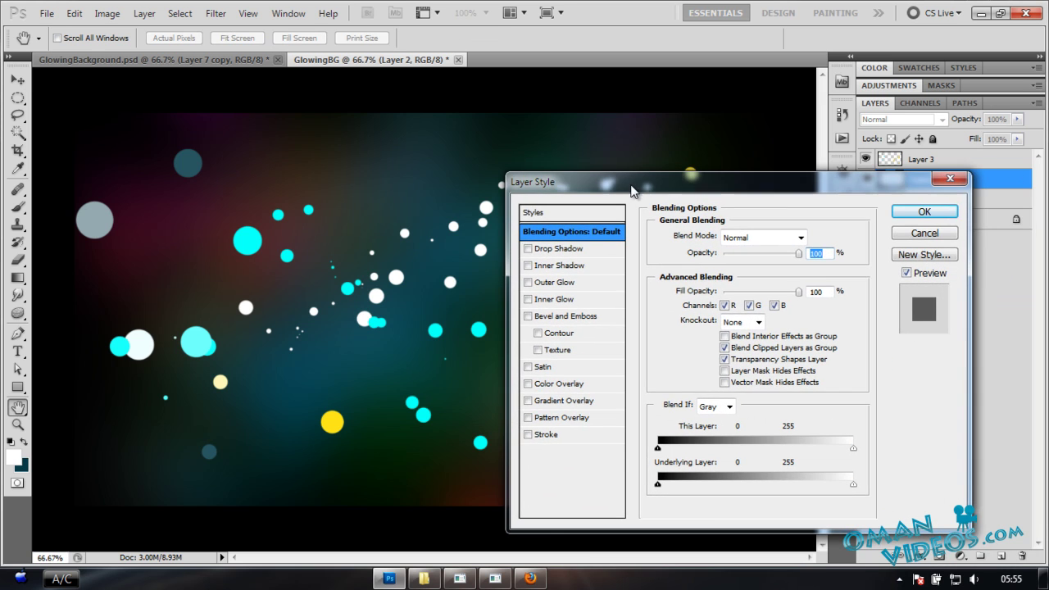
click(527, 282)
click(619, 282)
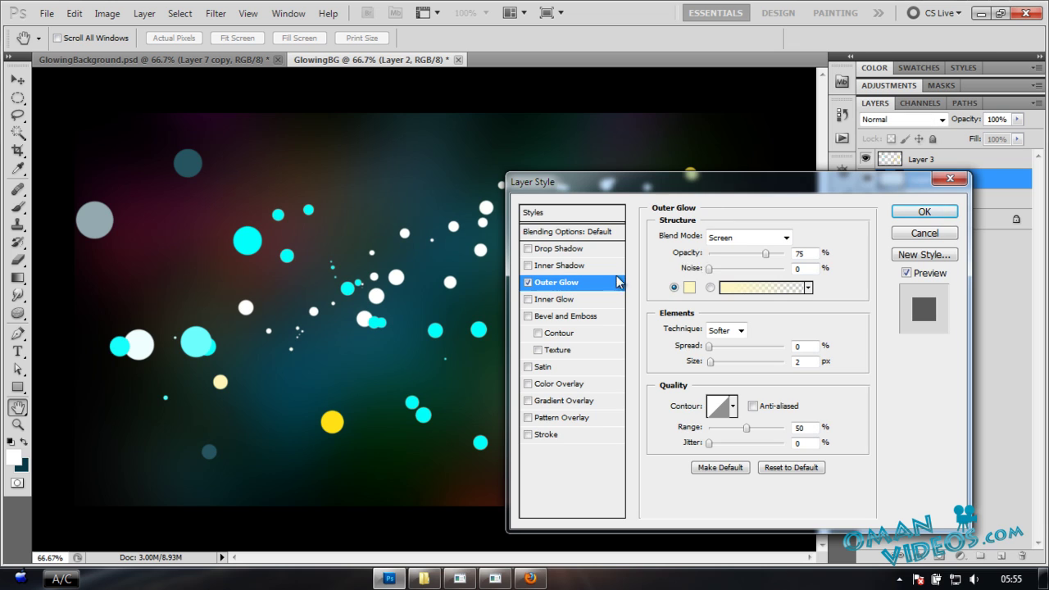
click(746, 241)
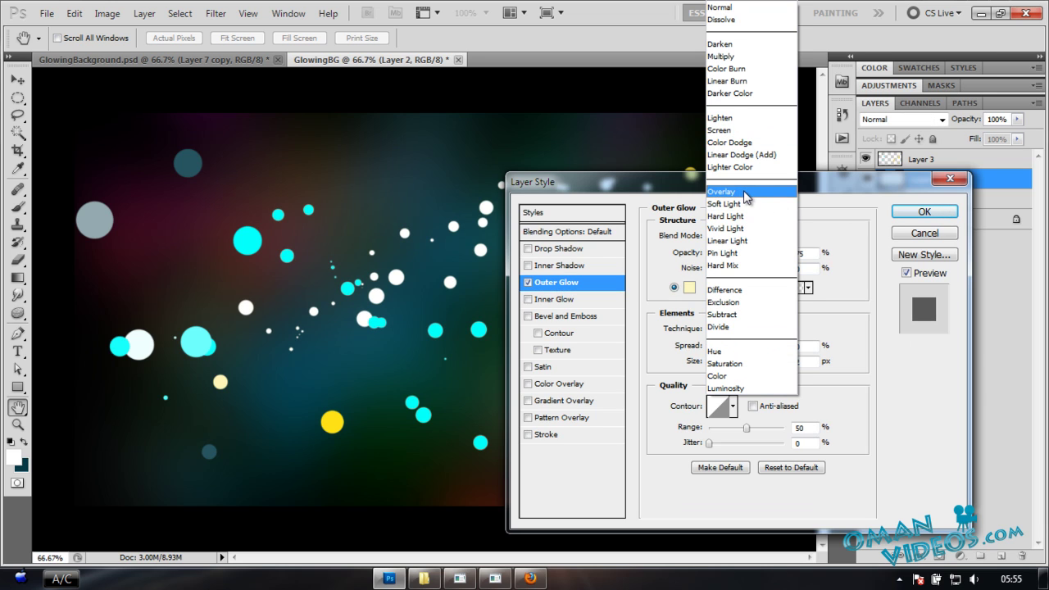
click(746, 192)
drag(765, 253, 787, 253)
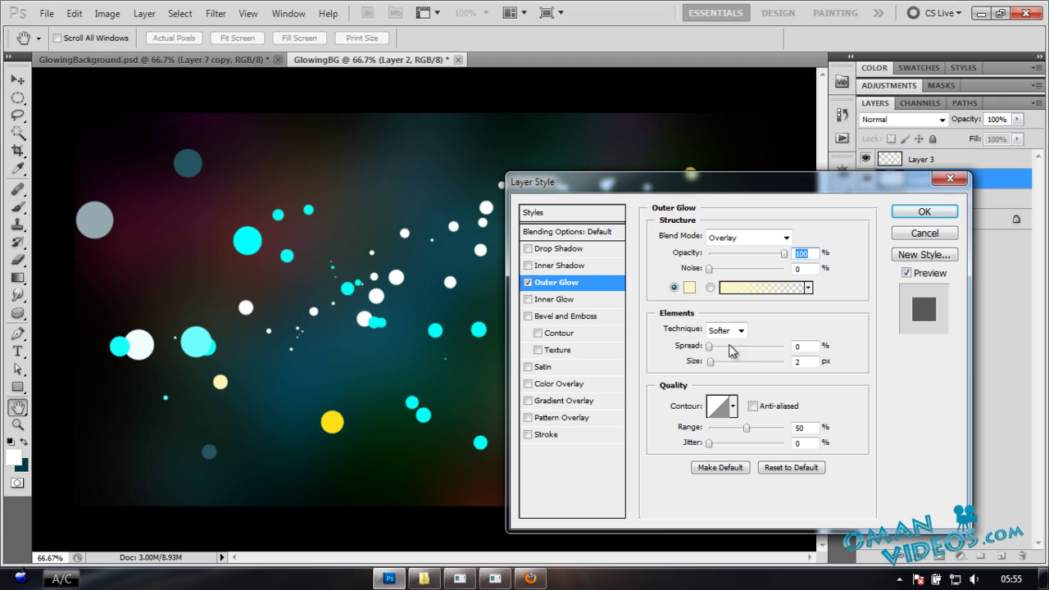
Set Layer 2's Outer Glow to 10% spread, 5 px size and 69% range
drag(711, 368, 720, 369)
key(shift+Tab)
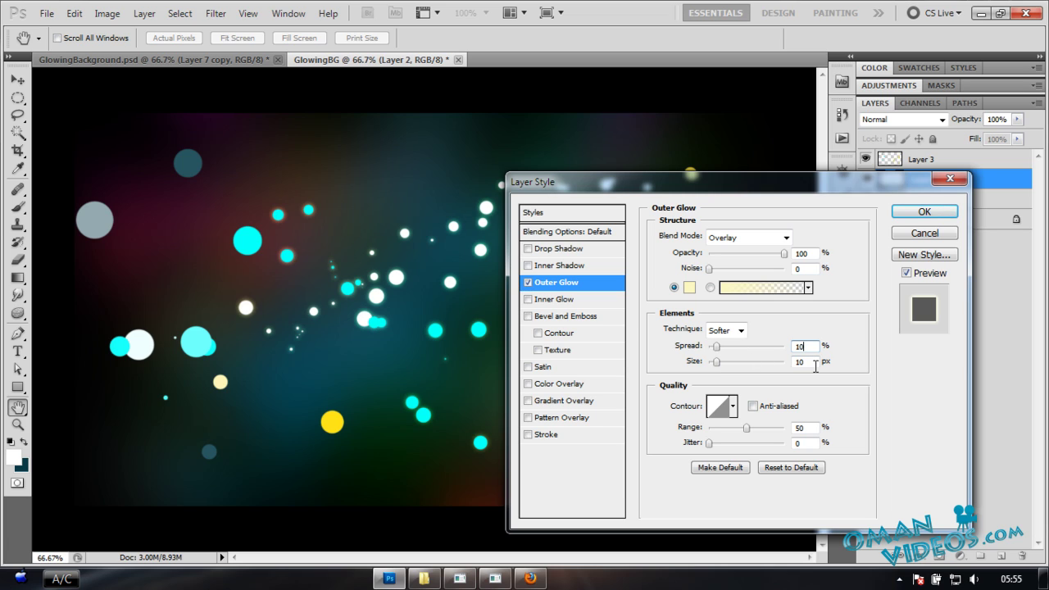
text(5)
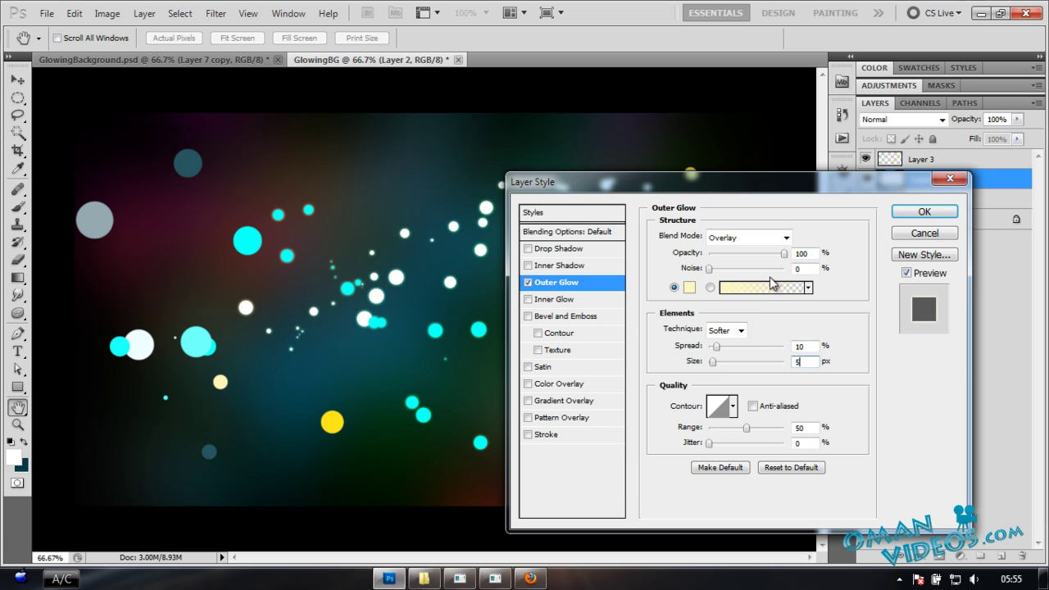
drag(746, 427, 761, 426)
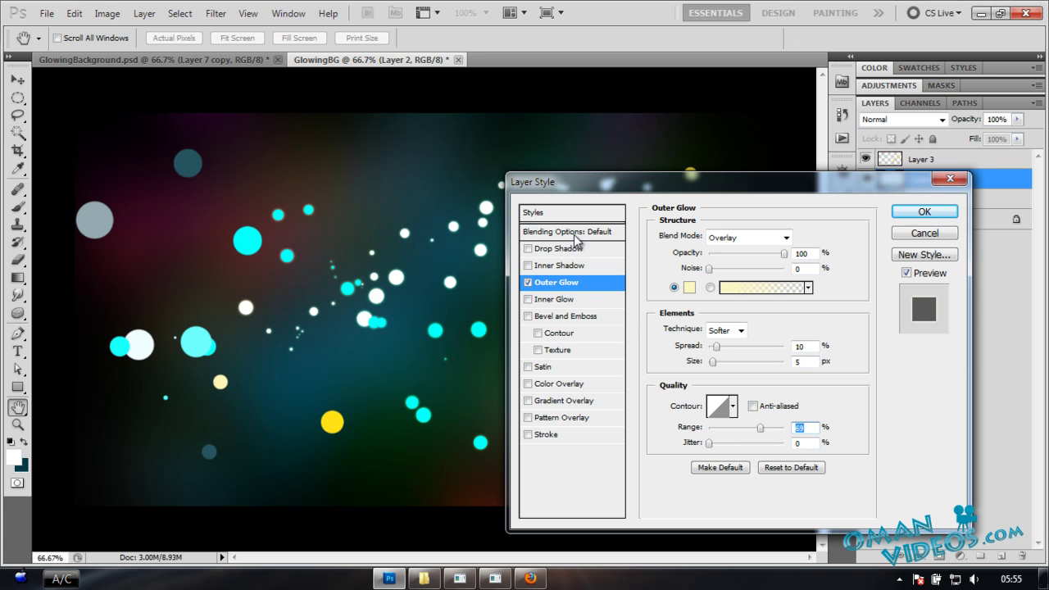
In Layer 2's blending options, set the blend mode to Overlay and the fill opacity to 36%
click(576, 236)
drag(610, 186, 664, 183)
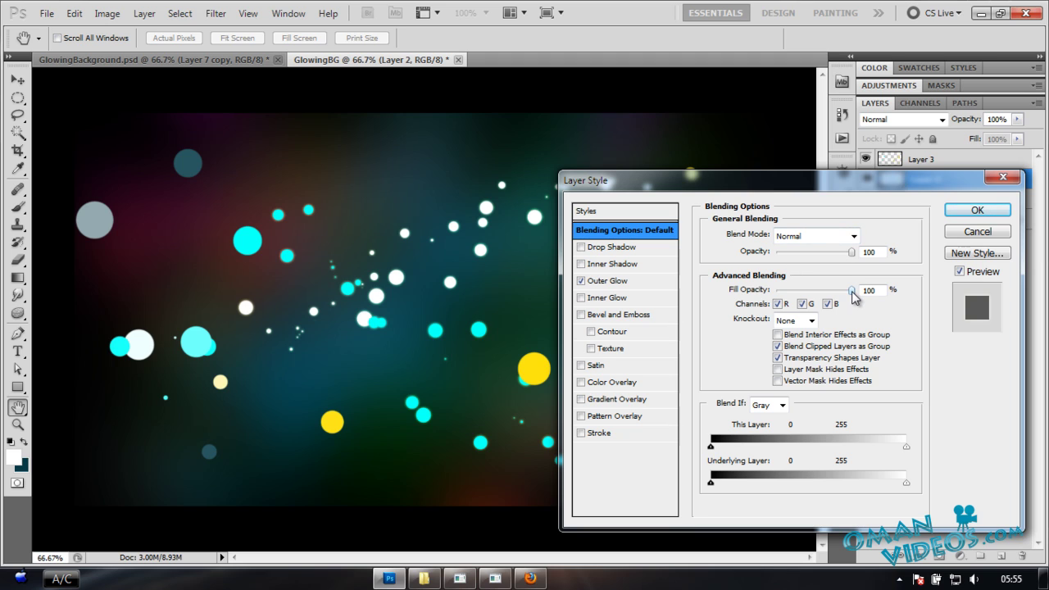
drag(852, 294, 784, 296)
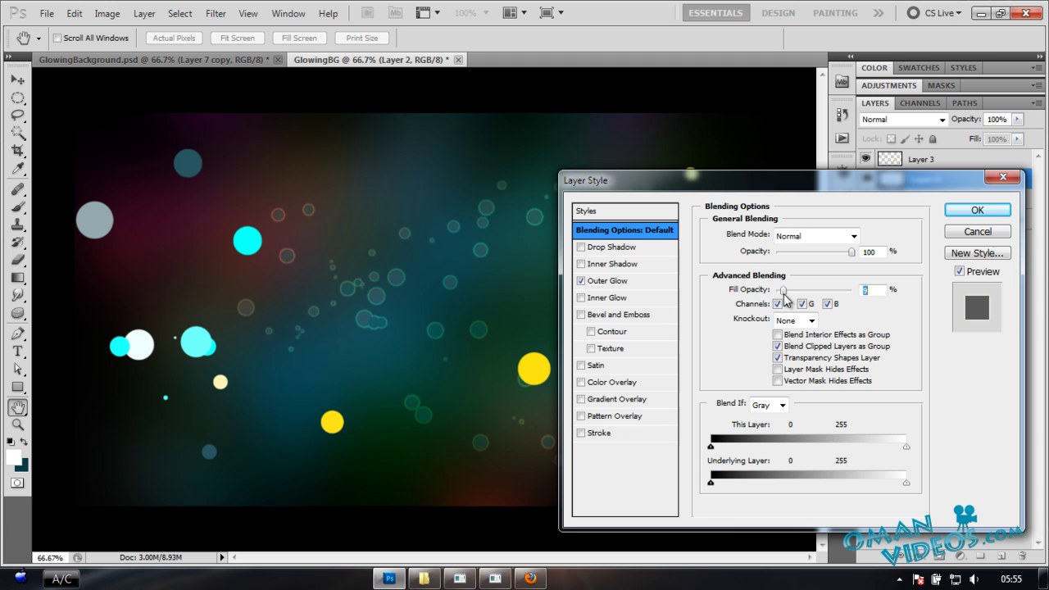
click(799, 238)
click(803, 199)
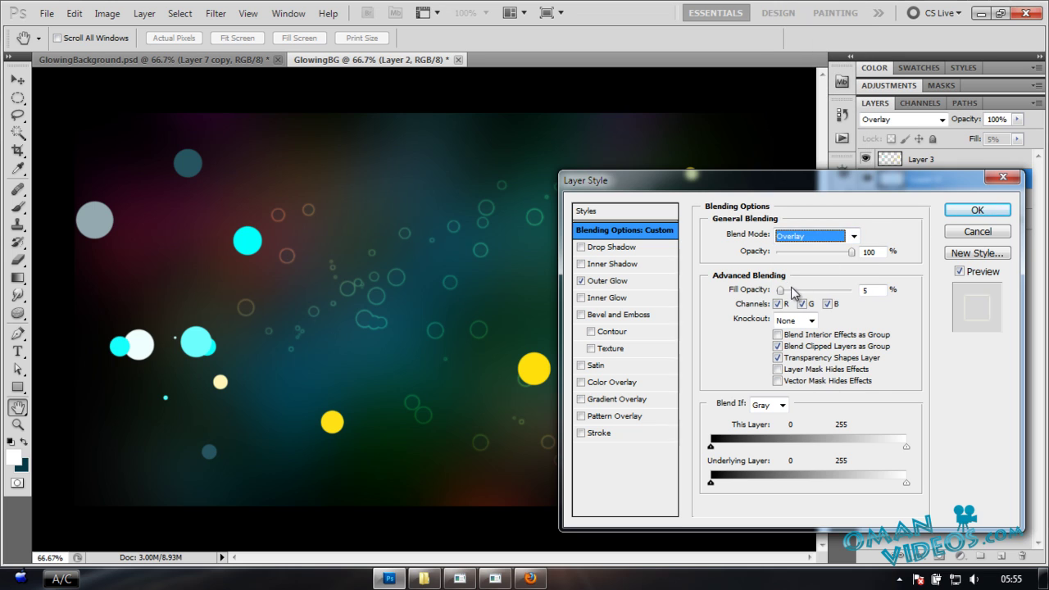
drag(781, 292, 805, 296)
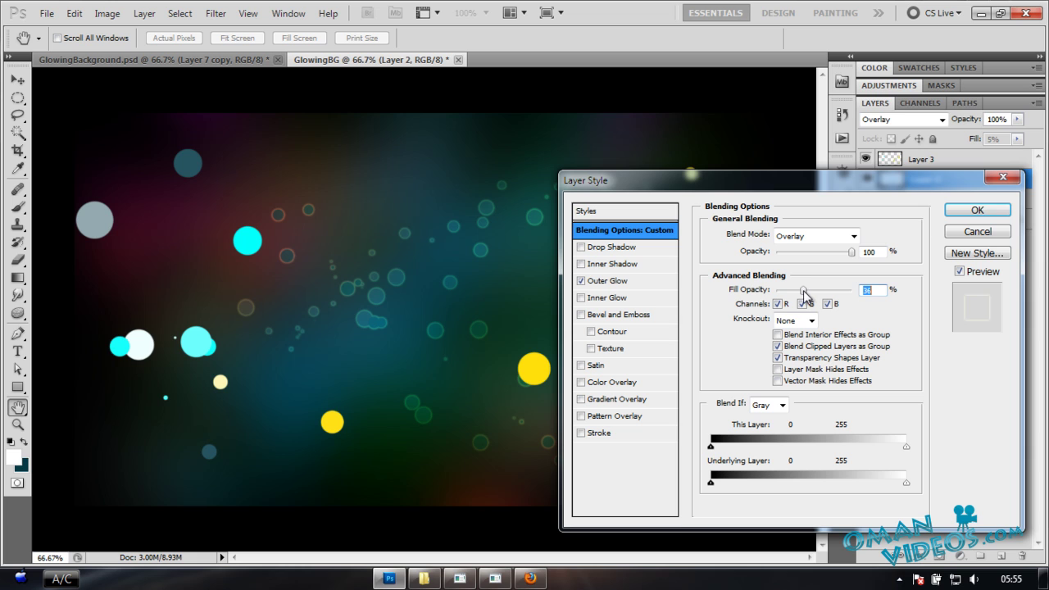
Change Layer 2's Outer Glow color to white ffffff and apply the layer style
click(624, 284)
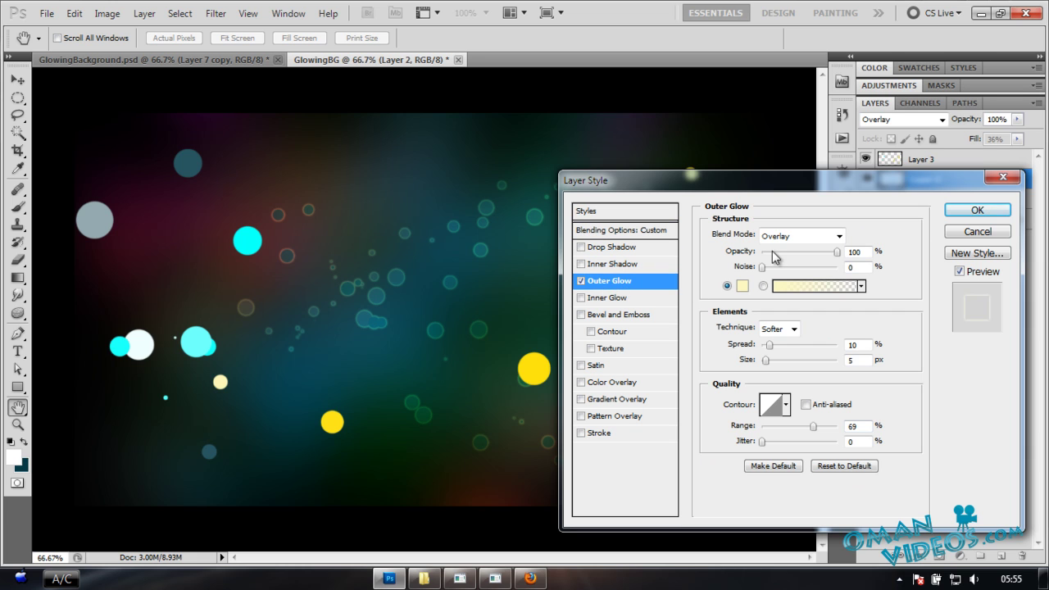
click(743, 285)
drag(478, 246, 426, 236)
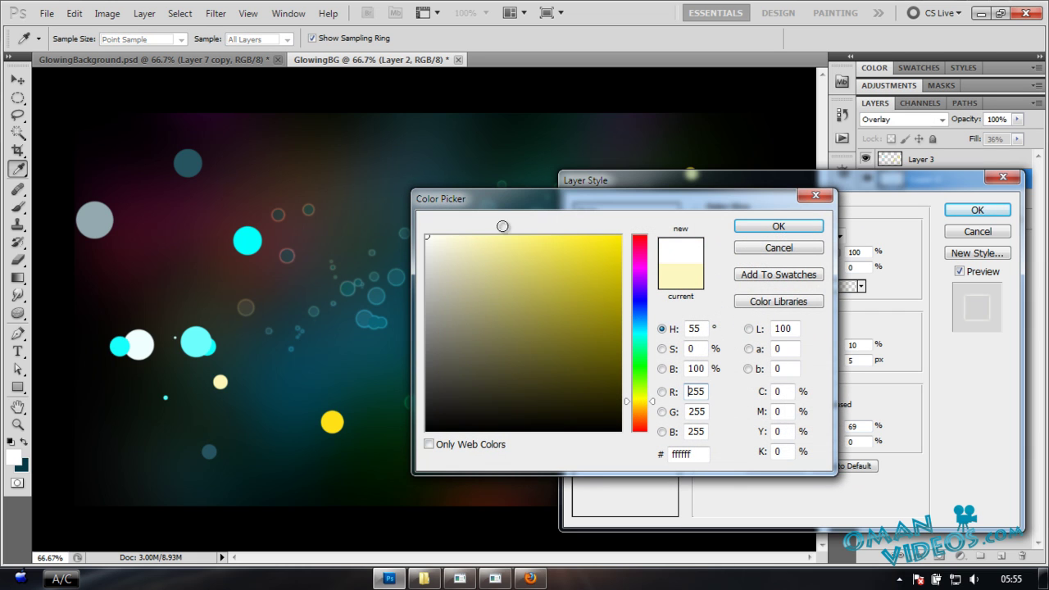
click(779, 226)
click(979, 212)
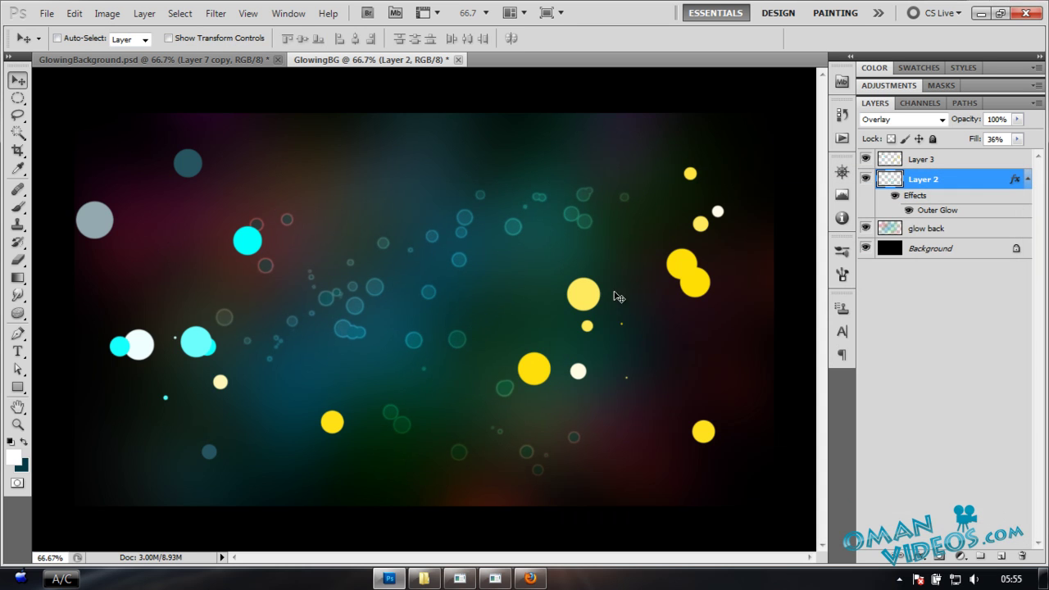
Copy Layer 2's Outer Glow style onto Layer 3 and collapse the effects lists of both layers
click(1027, 178)
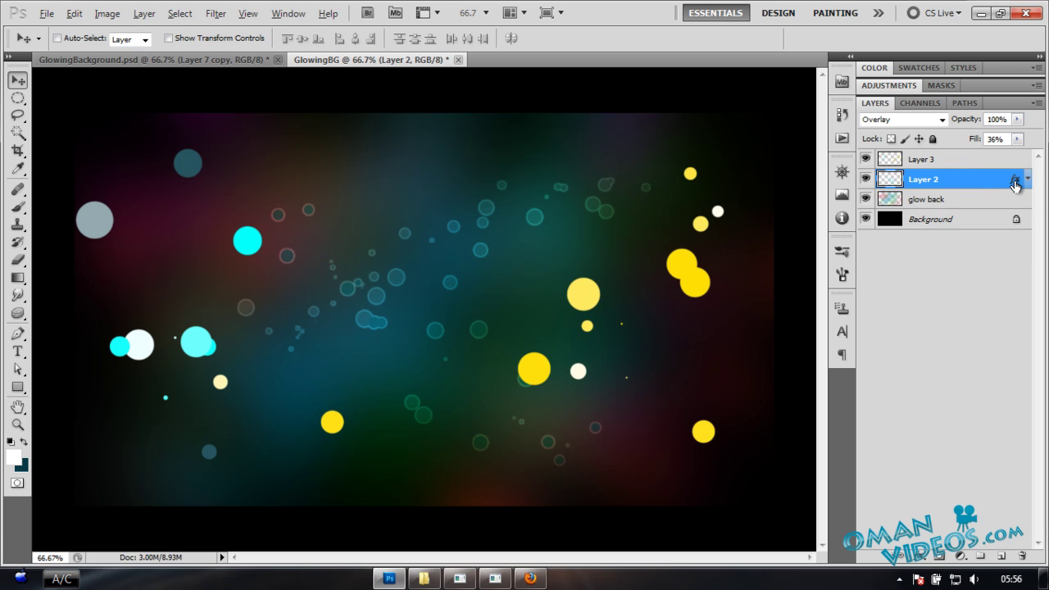
drag(1015, 183, 1016, 160)
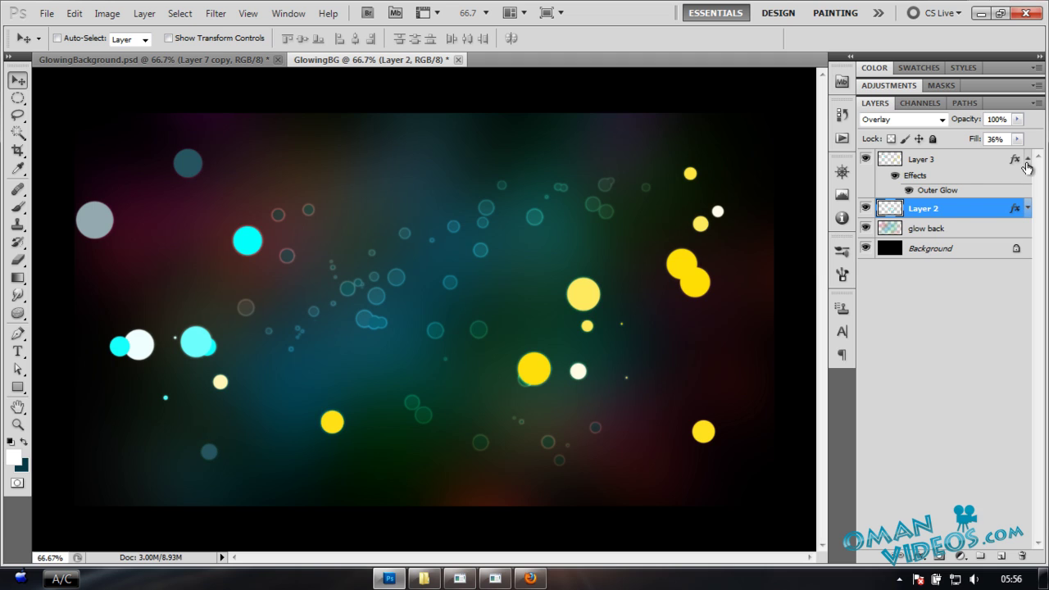
click(1028, 160)
click(963, 164)
click(989, 182)
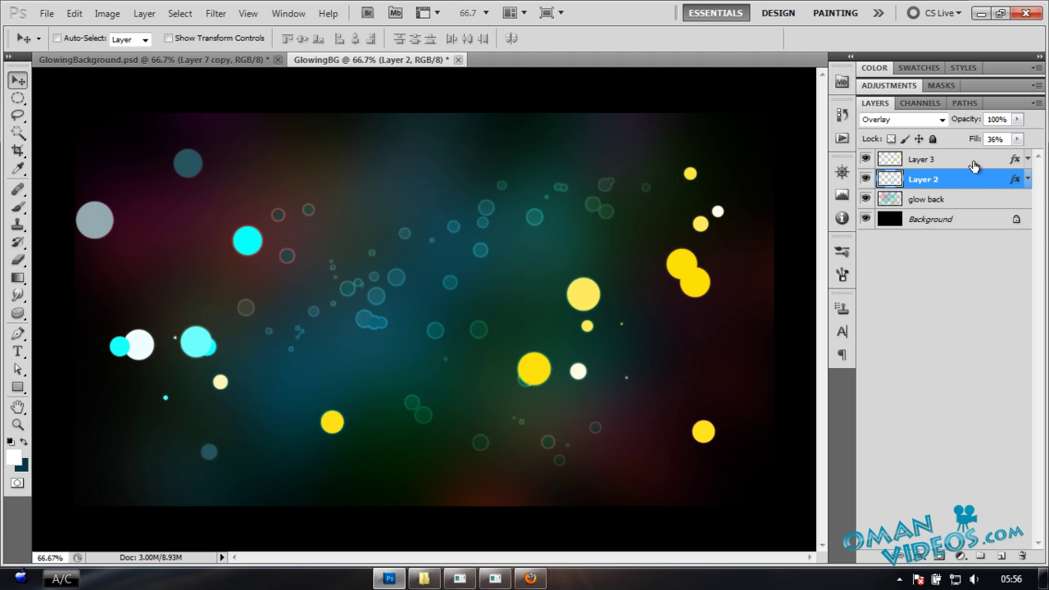
Set Layer 3's blend mode to Overlay and its fill opacity to 49% in its layer style
click(974, 164)
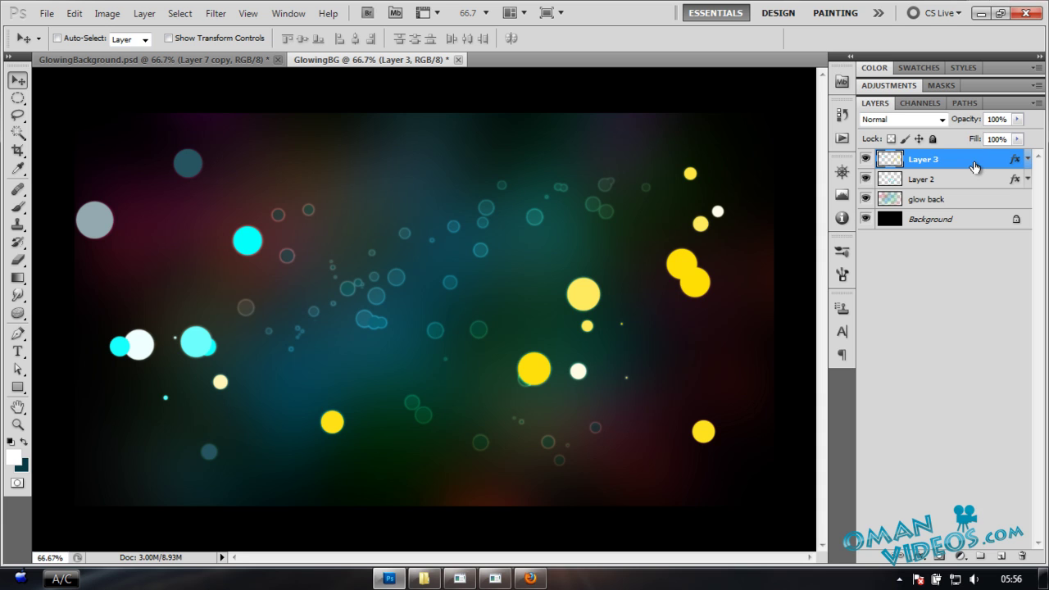
double_click(973, 164)
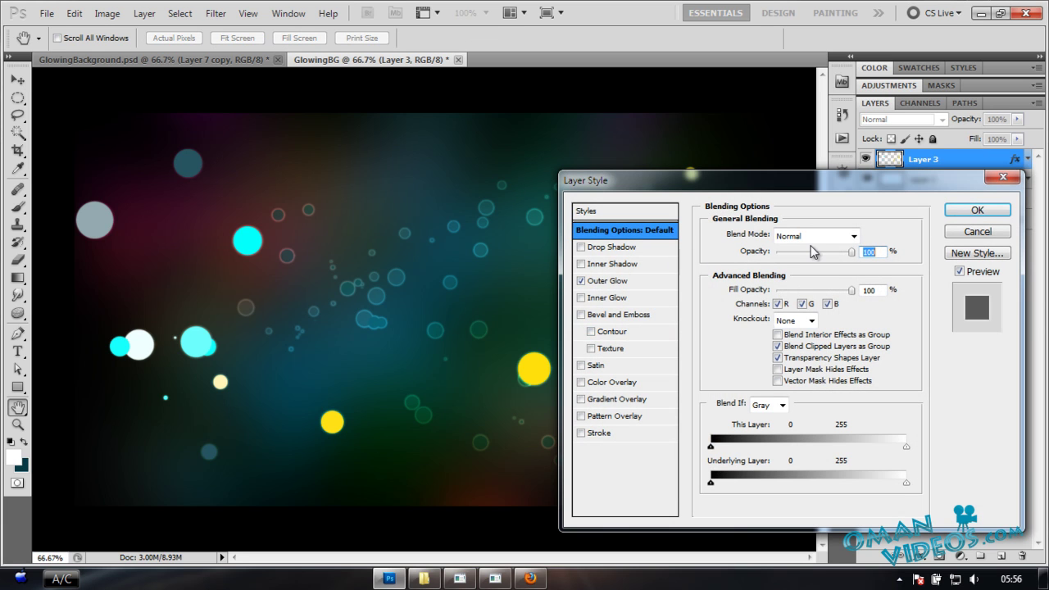
click(813, 236)
click(811, 199)
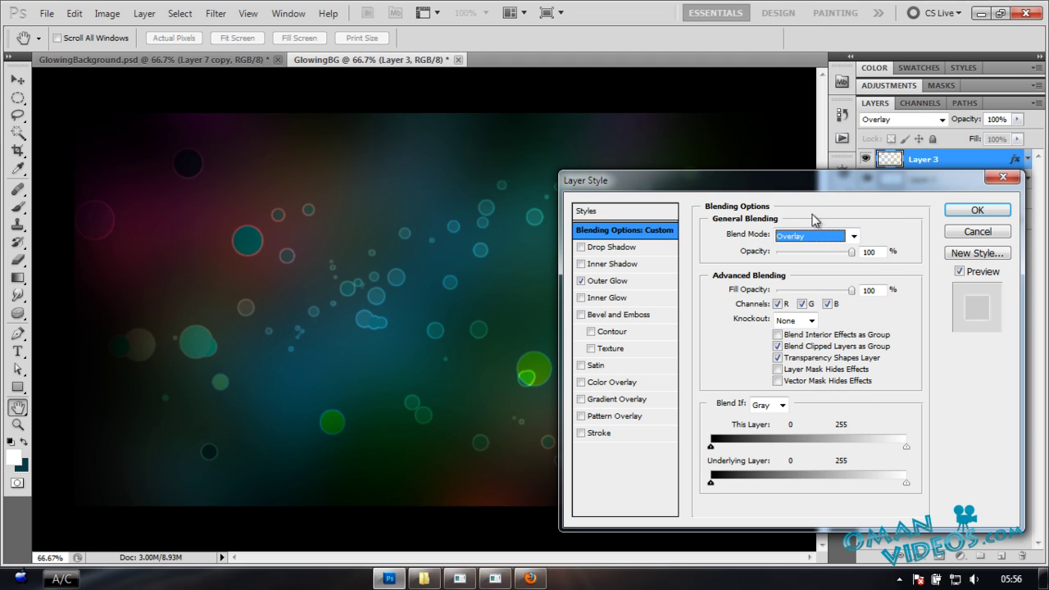
drag(851, 290, 816, 303)
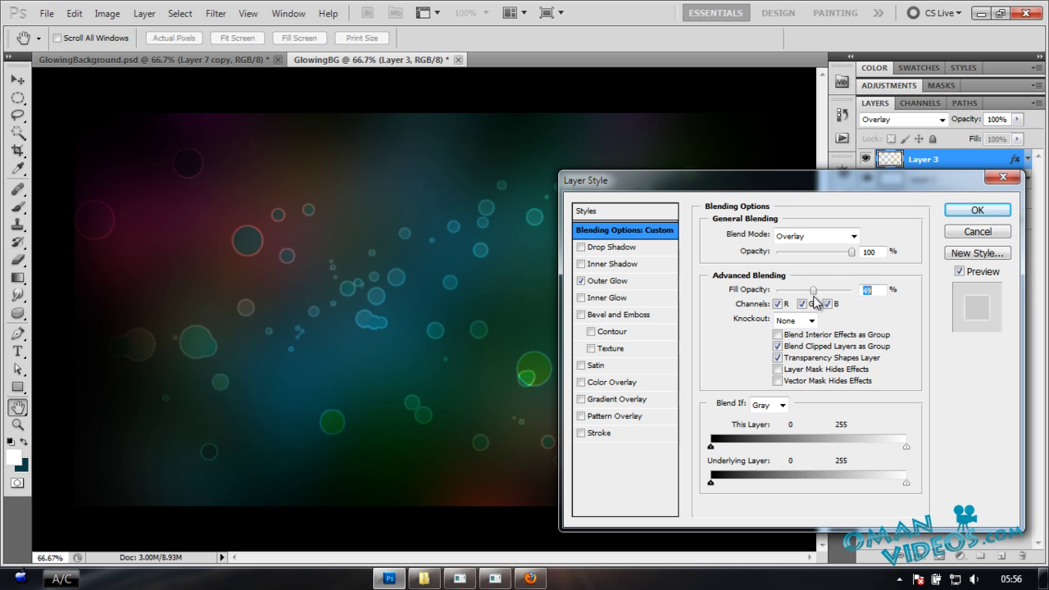
click(976, 210)
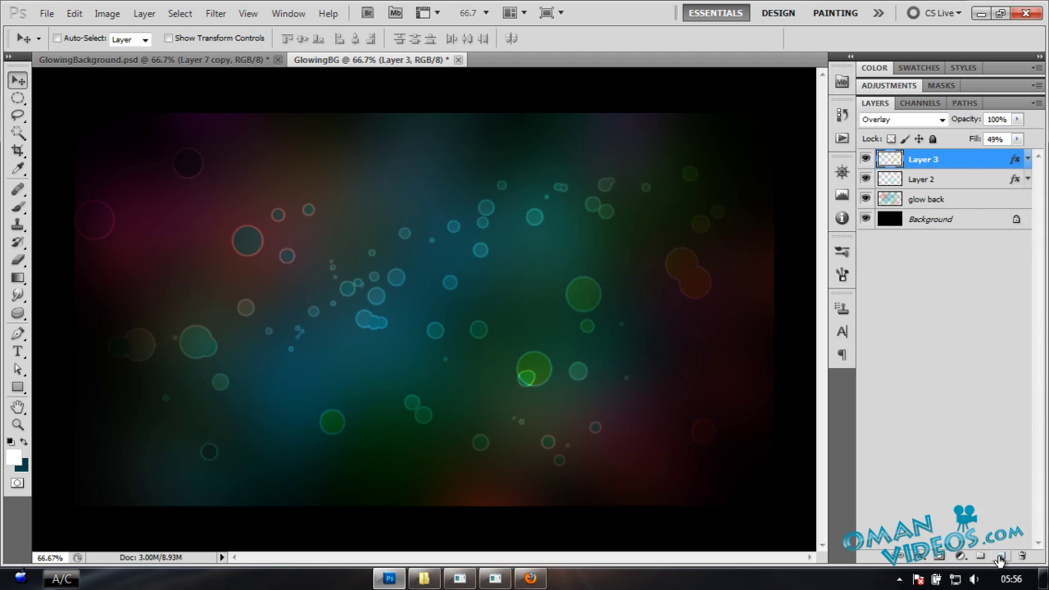
Duplicate Layer 3 and Layer 2 together within GlowingBG and merge the two copies into one layer
shift+click(942, 181)
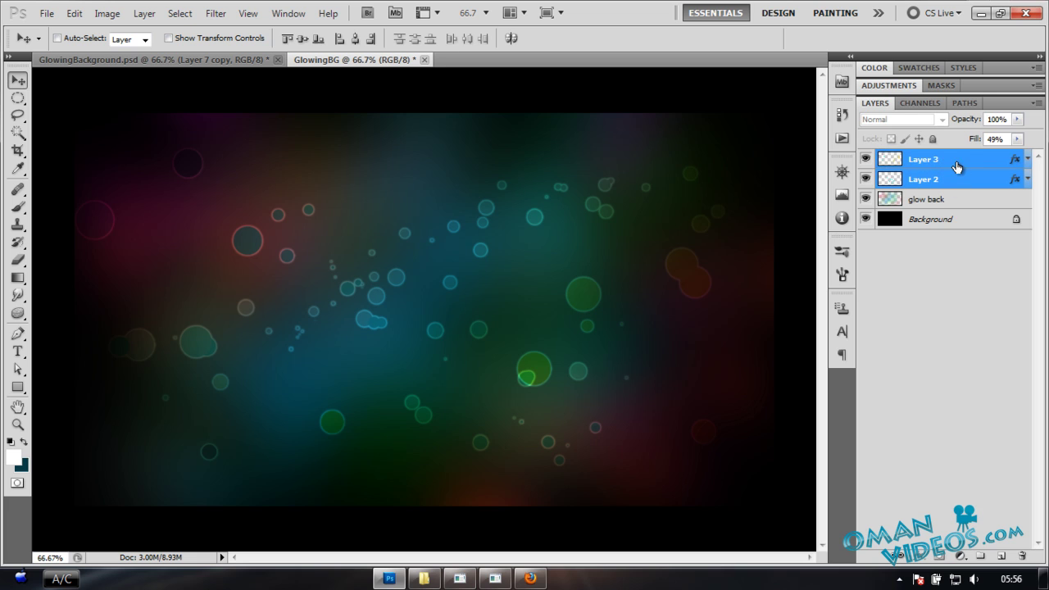
click(957, 167)
shift+click(958, 182)
right_click(962, 166)
click(931, 229)
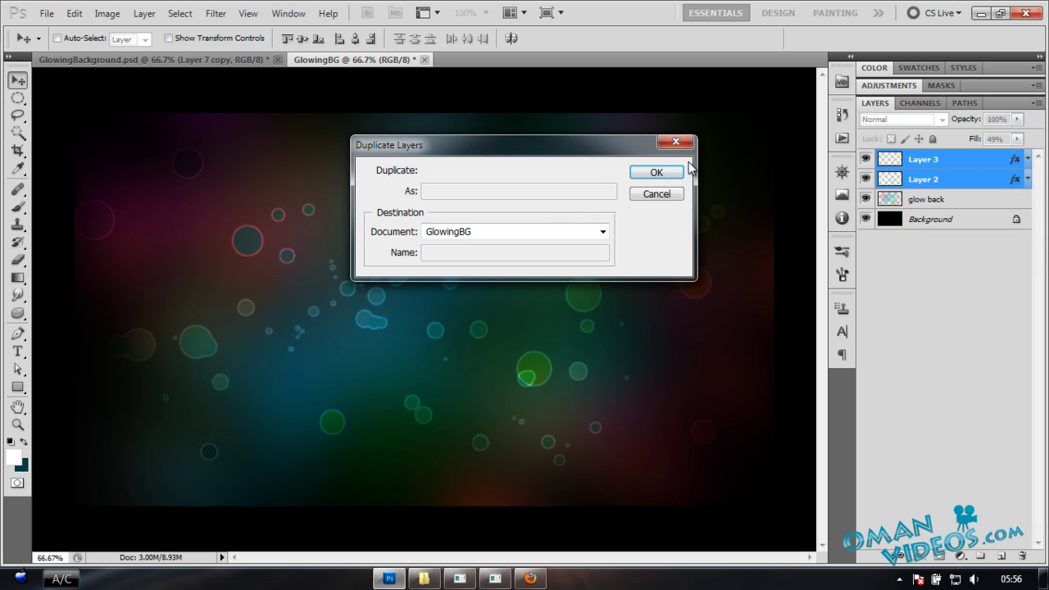
click(667, 173)
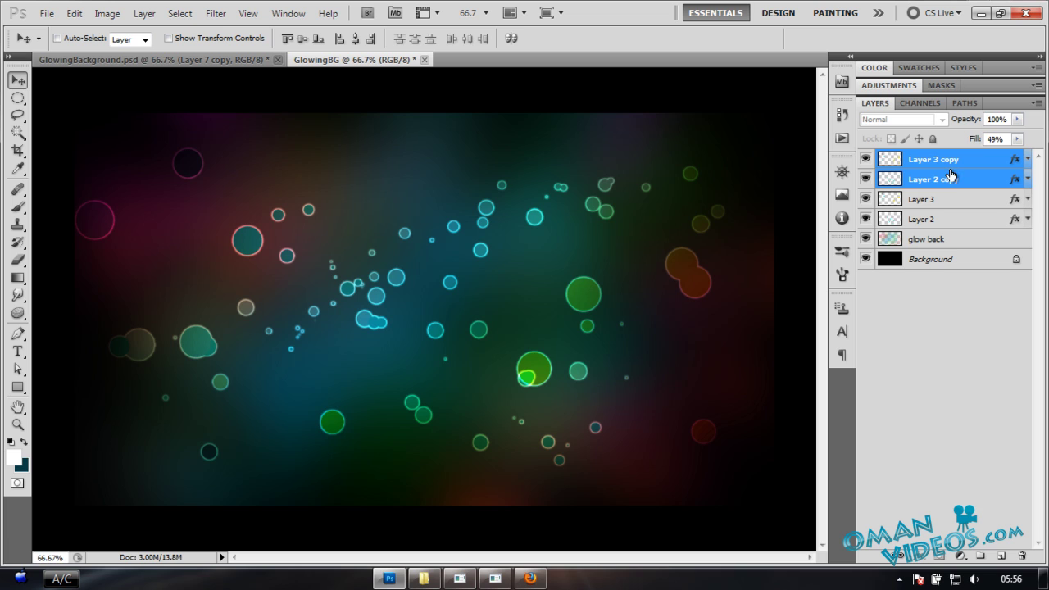
key(ctrl+e)
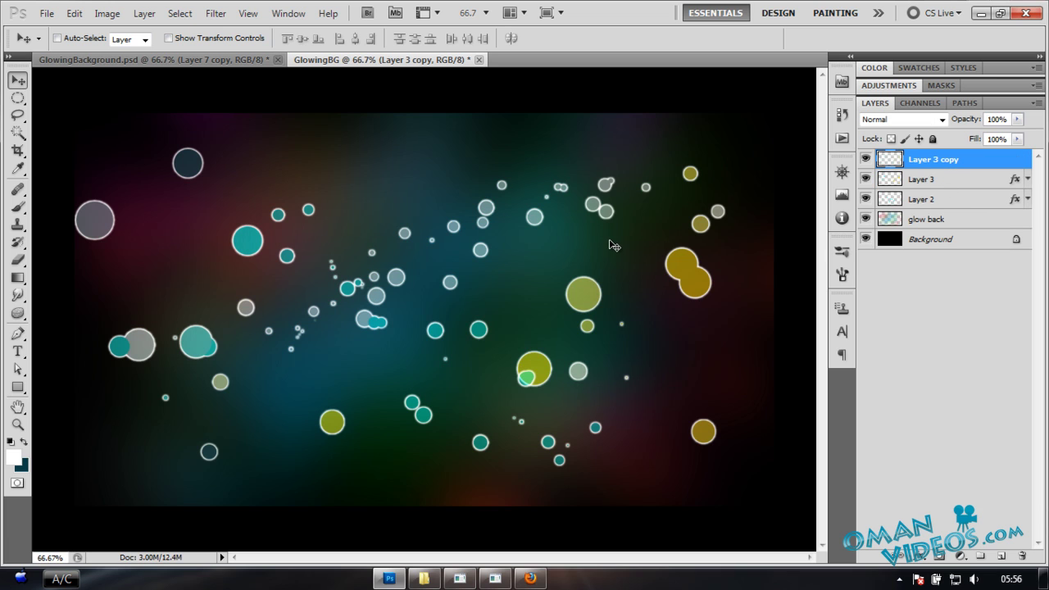
Apply a moderate Gaussian Blur to the merged Layer 3 copy to give its dots soft, hazy edges
click(216, 14)
mouse_move(361, 154)
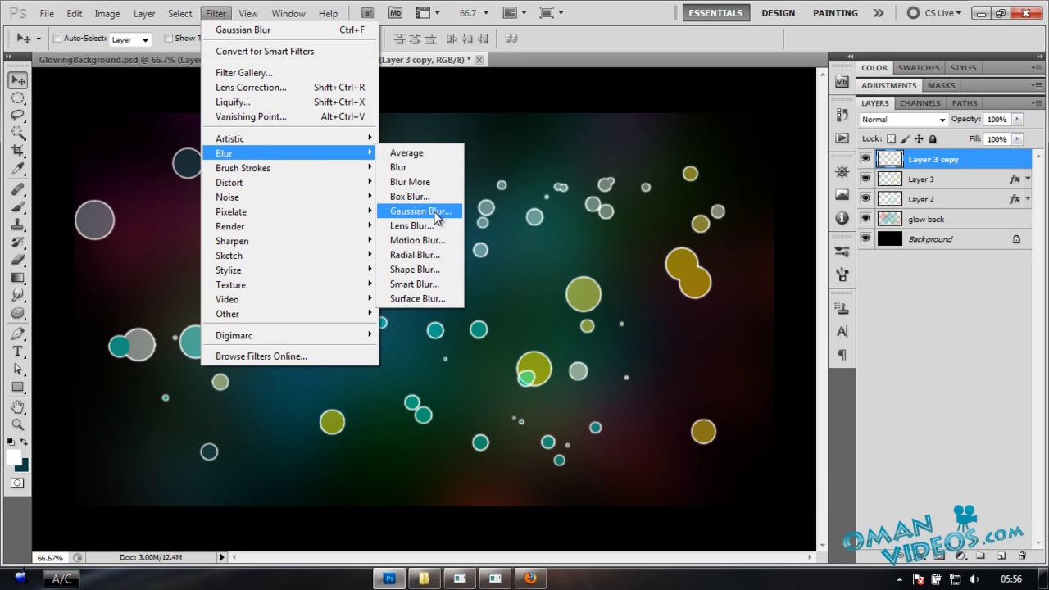
click(436, 212)
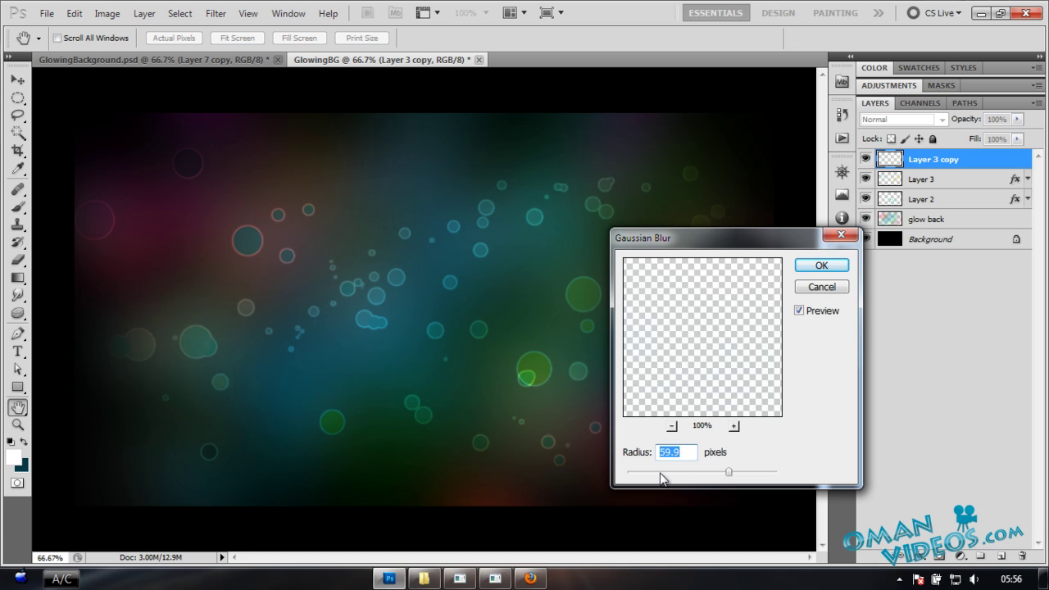
mouse_move(661, 479)
mouse_down()
mouse_move(653, 475)
mouse_move(671, 479)
mouse_up()
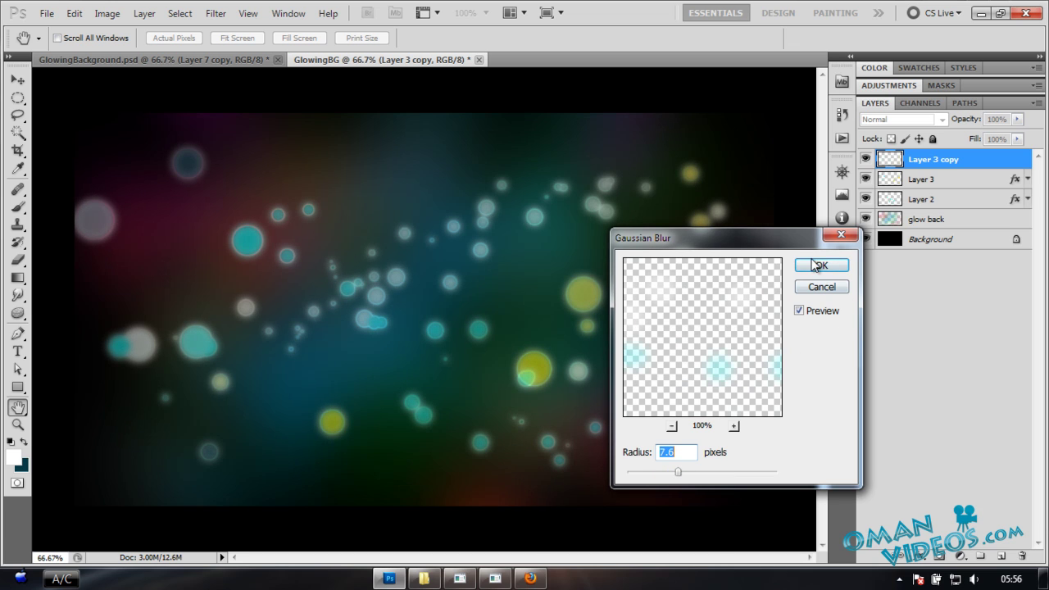
drag(679, 473, 688, 474)
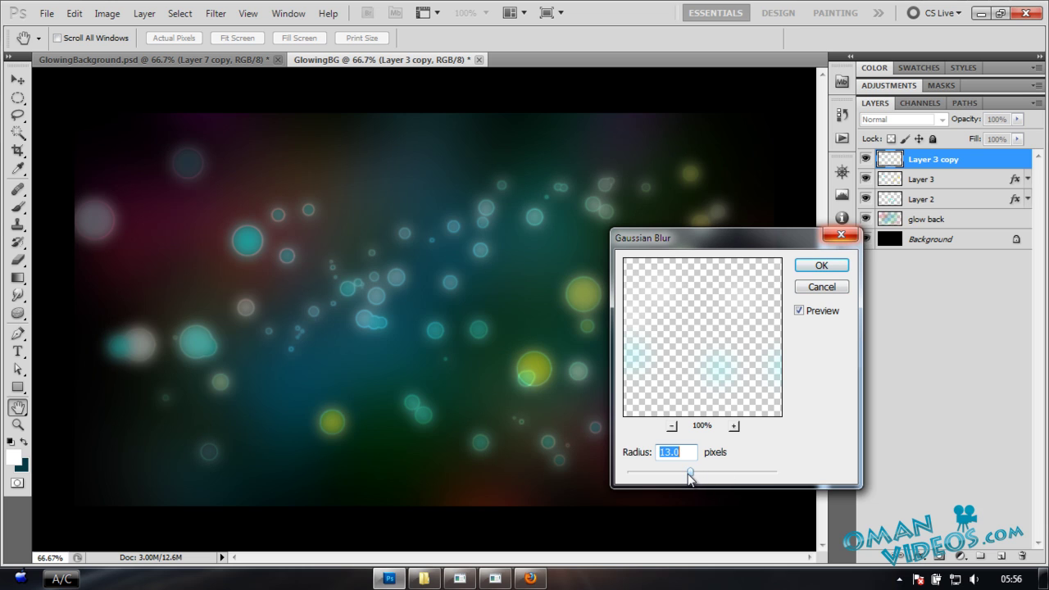
click(821, 264)
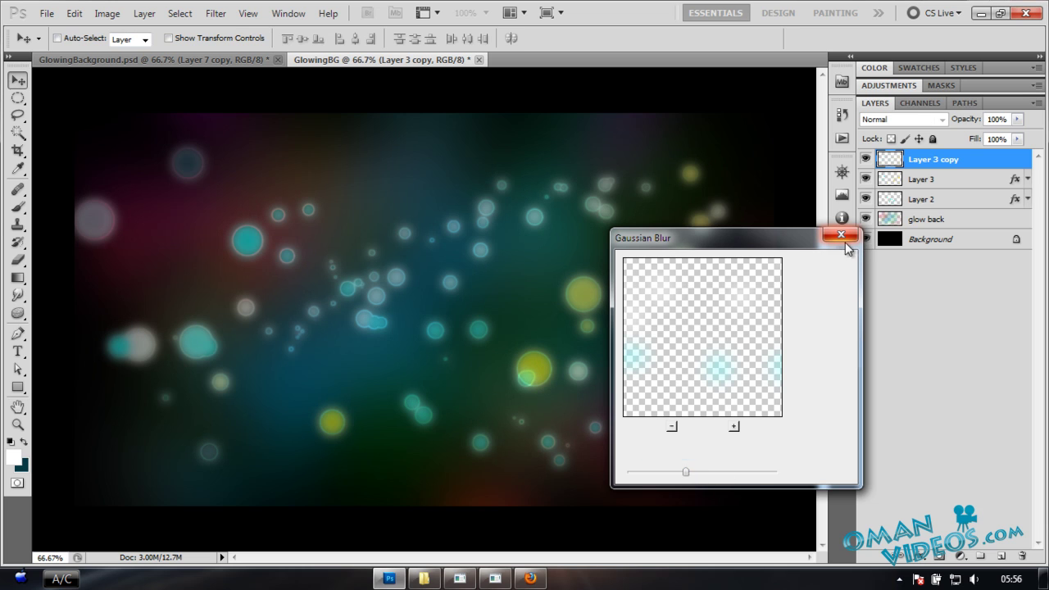
Set the Layer 3 copy's blend mode to Overlay and compare the artwork with that layer hidden and shown
click(915, 119)
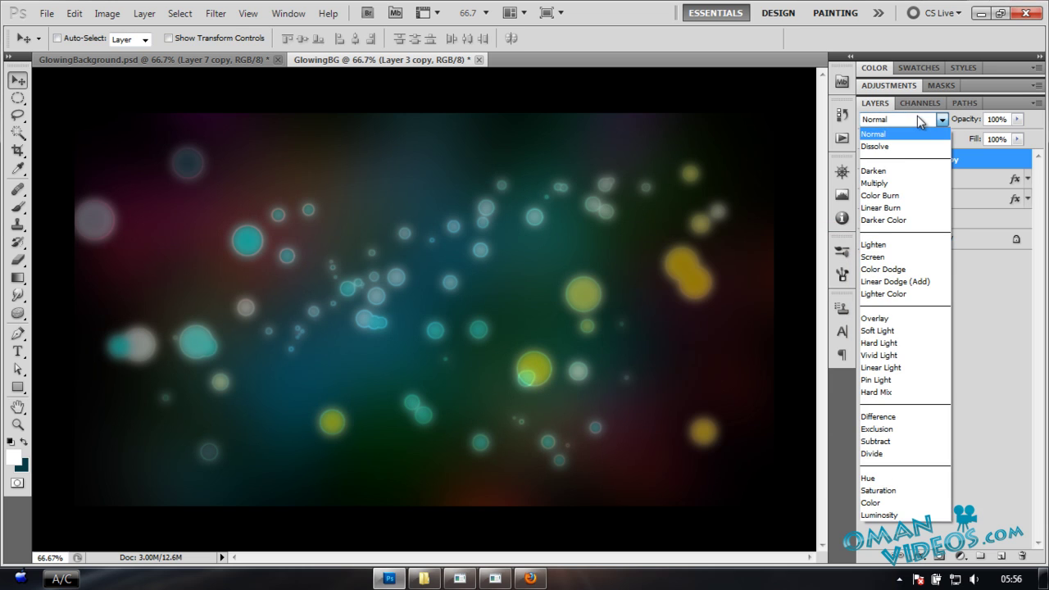
click(889, 318)
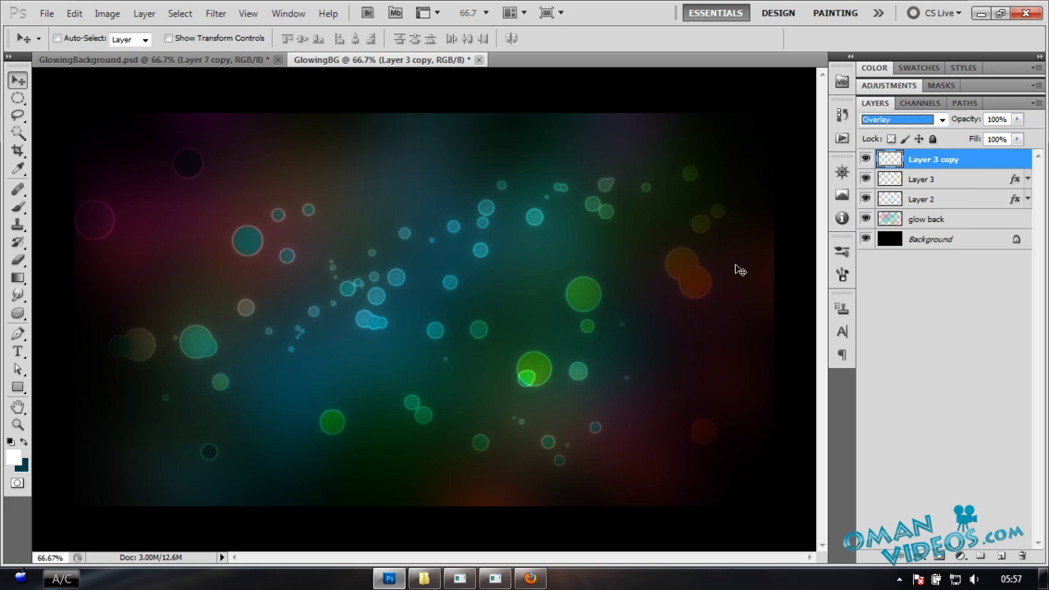
key(Down)
key(Up)
click(865, 159)
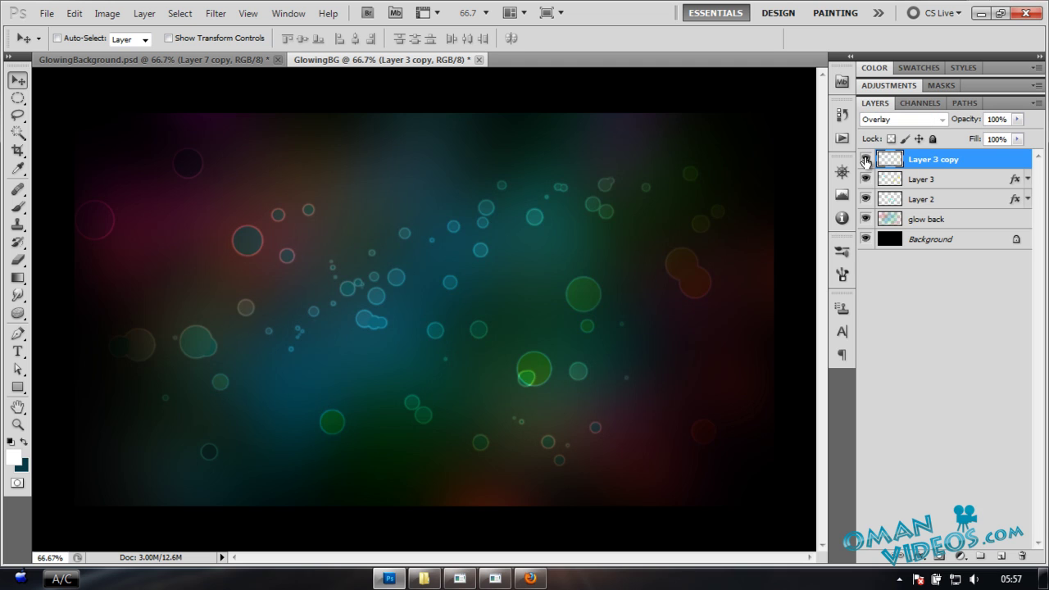
click(865, 159)
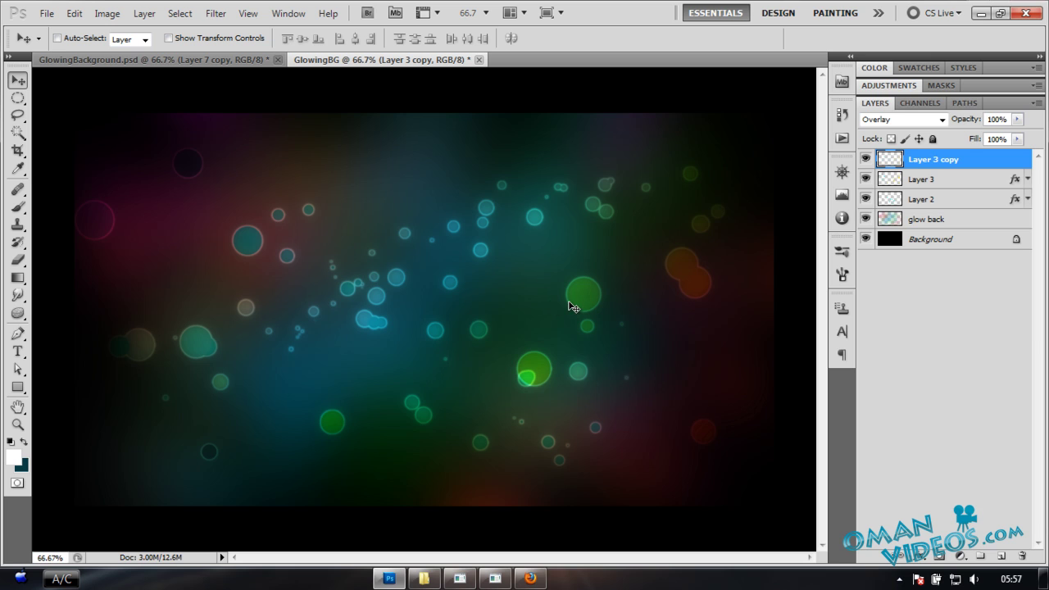
Duplicate the blurred Layer 3 copy, rotate the duplicate clockwise by about 35°, and shift it up and to the right
key(ctrl+j)
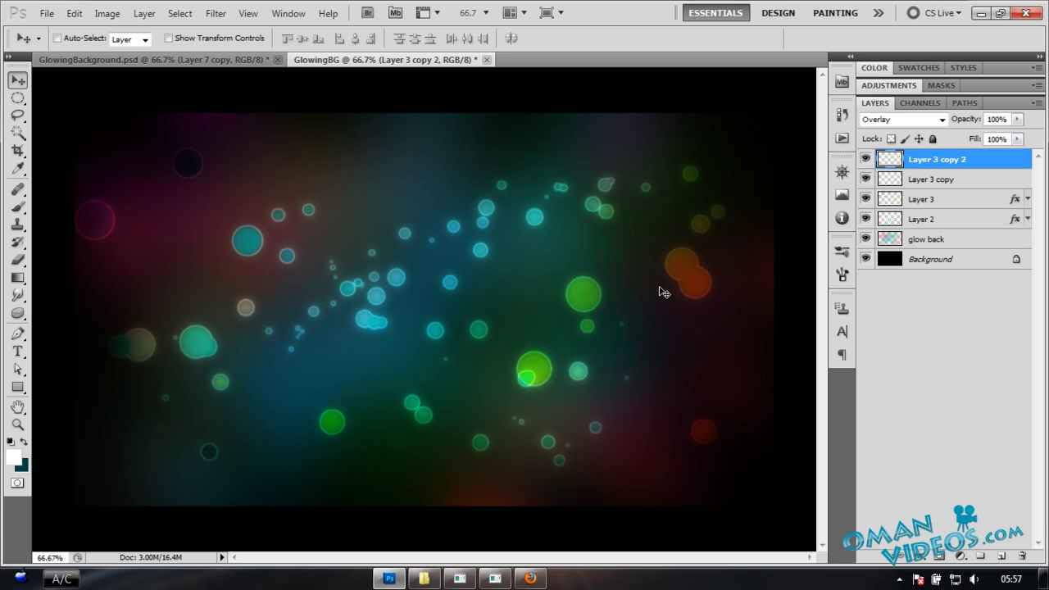
key(ctrl+t)
drag(755, 135, 742, 361)
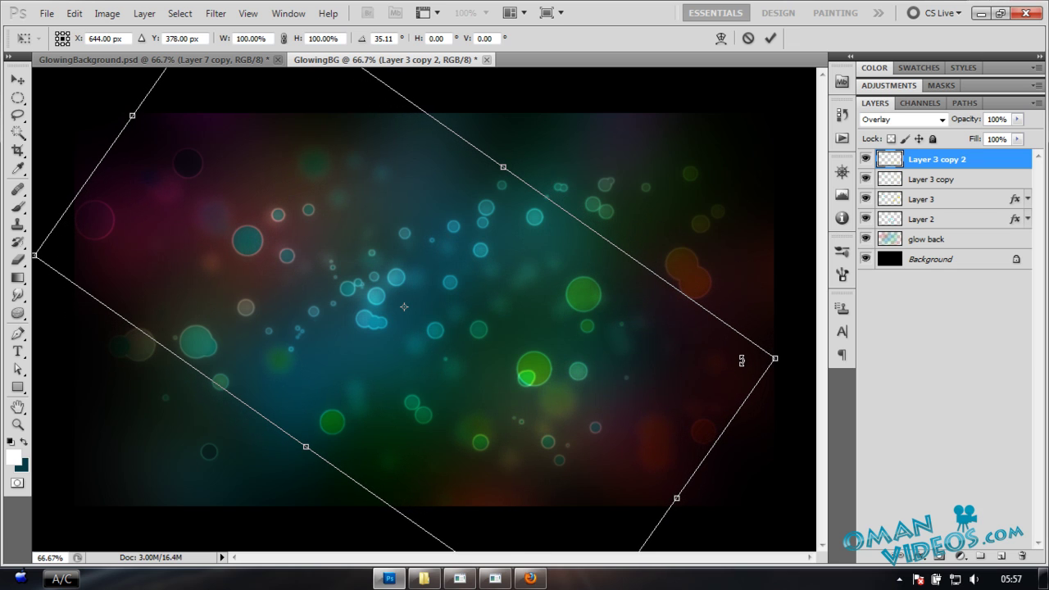
key(Return)
drag(376, 307, 511, 220)
Duplicate the rotated dot layer and merge the duplicate with Layer 3 copy 2
key(ctrl+j)
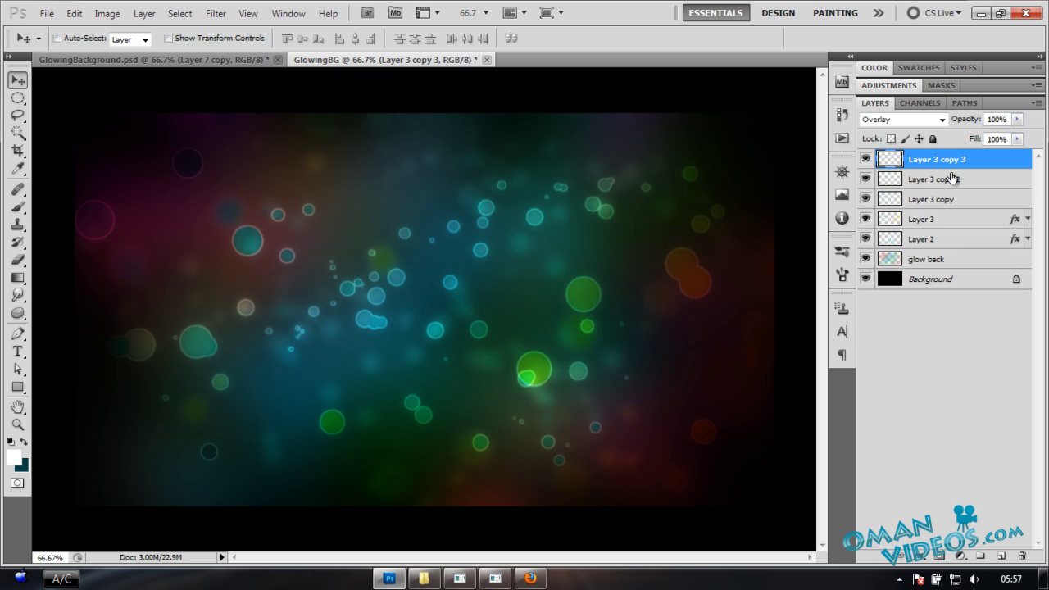
shift+click(950, 178)
key(ctrl+e)
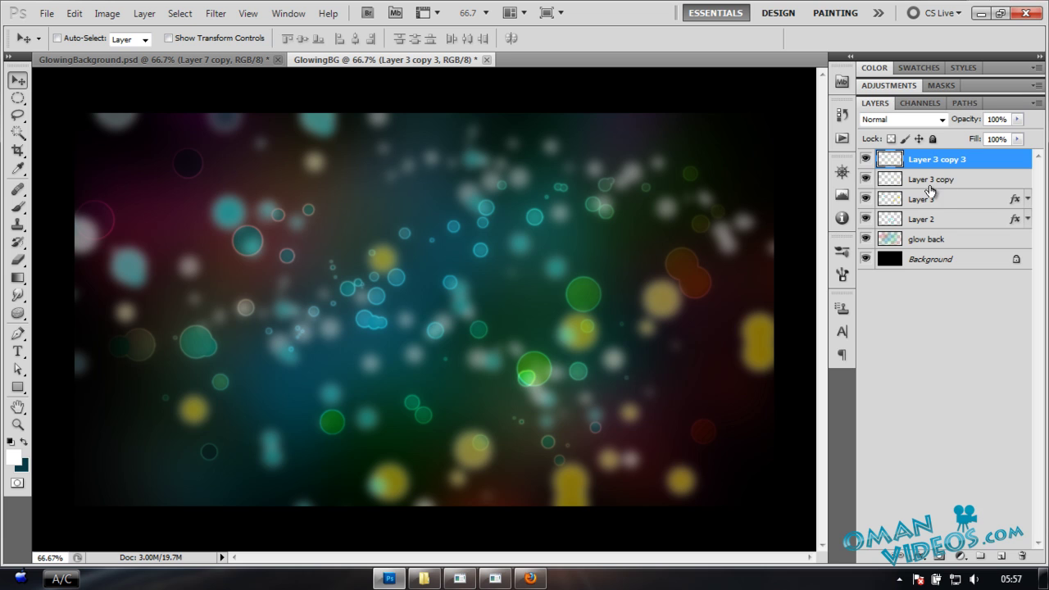
Set the merged Layer 3 copy 3 to Overlay and lower its opacity to 63%
click(865, 159)
click(865, 159)
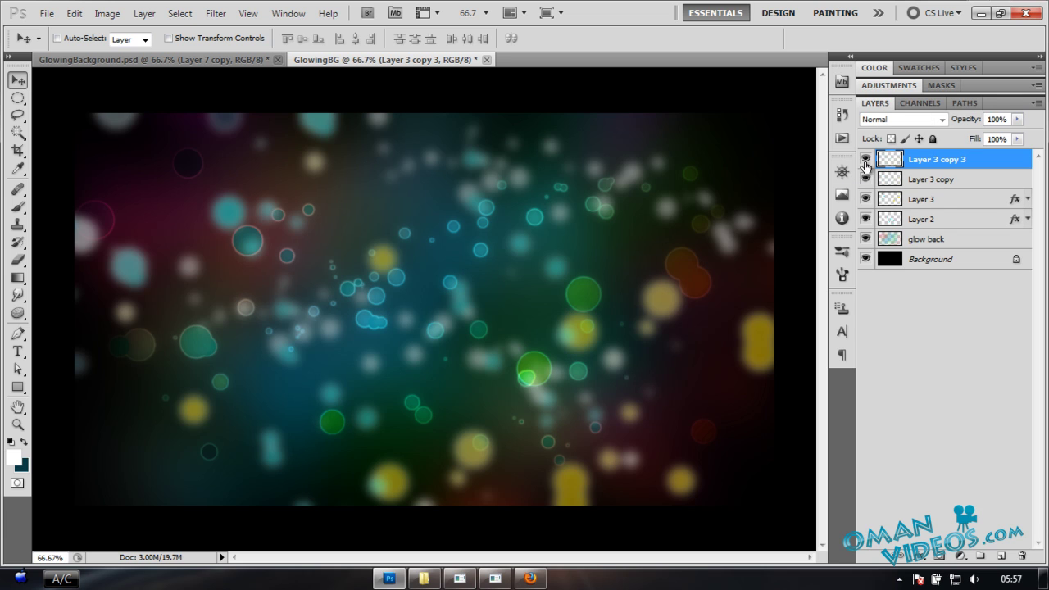
click(901, 120)
click(905, 319)
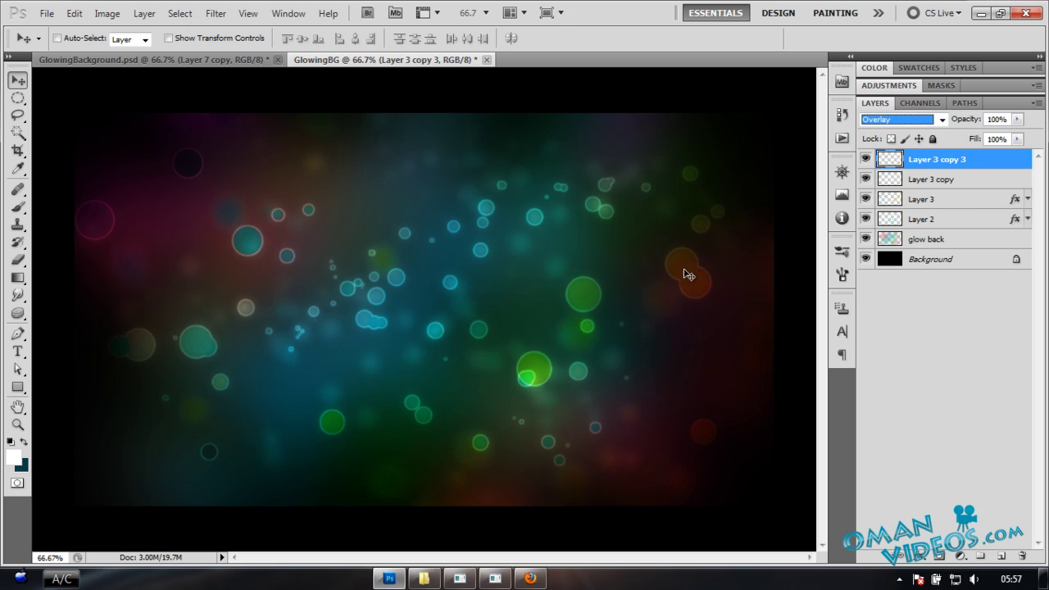
drag(966, 123, 943, 126)
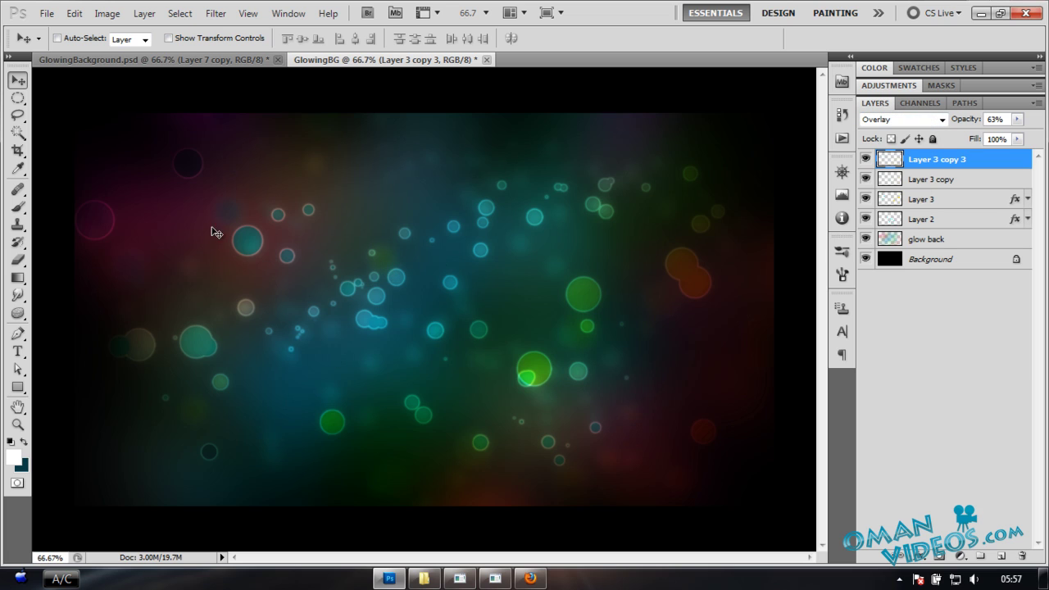
Add a new layer and choose the 2084 px star sparkle brush, reduced to 463 px
click(1000, 556)
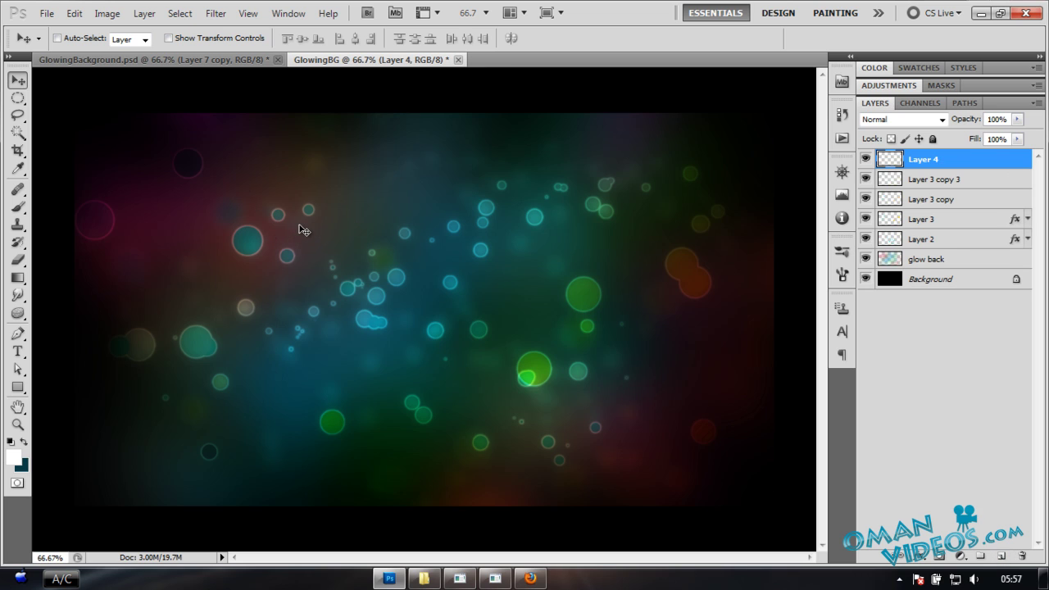
key(b)
right_click(389, 223)
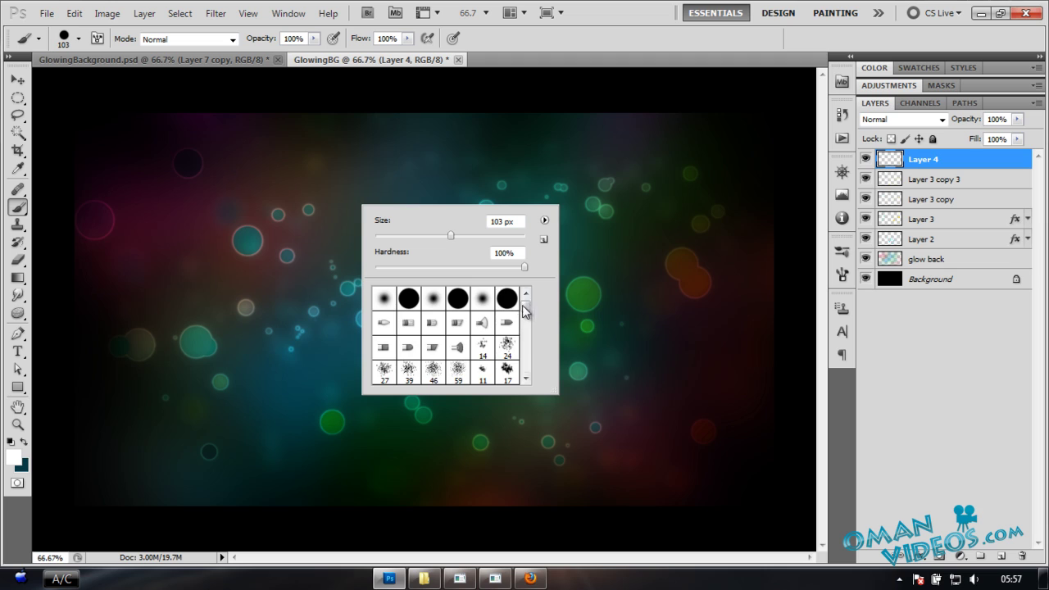
drag(525, 309, 531, 362)
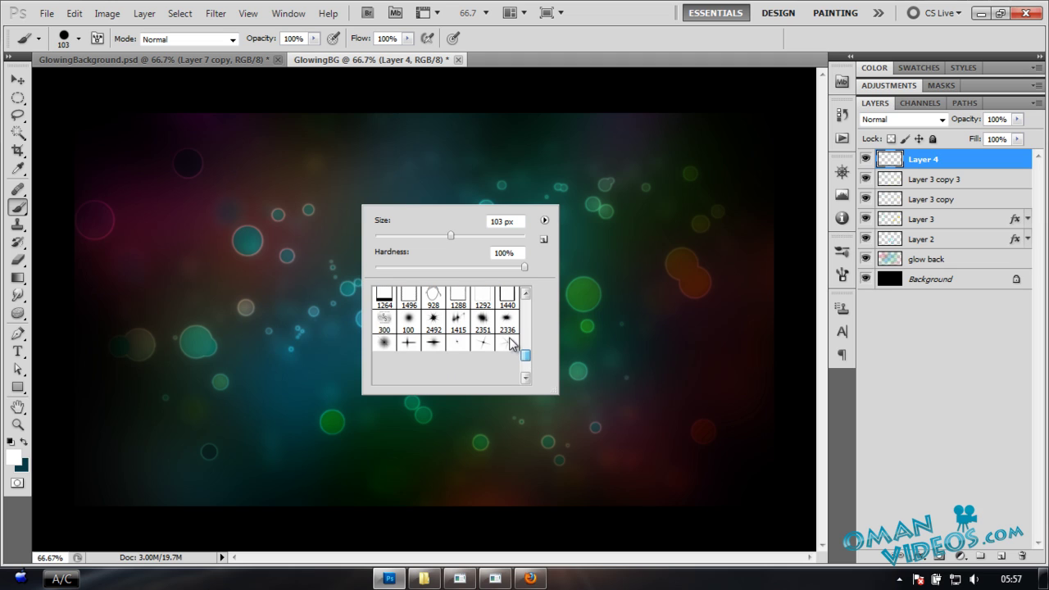
click(508, 329)
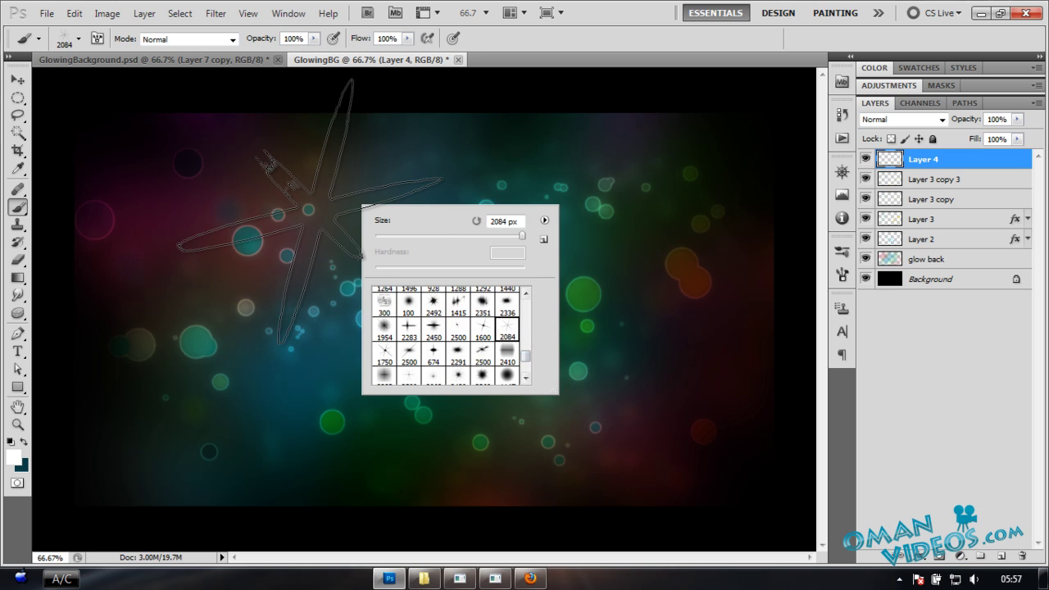
click(509, 236)
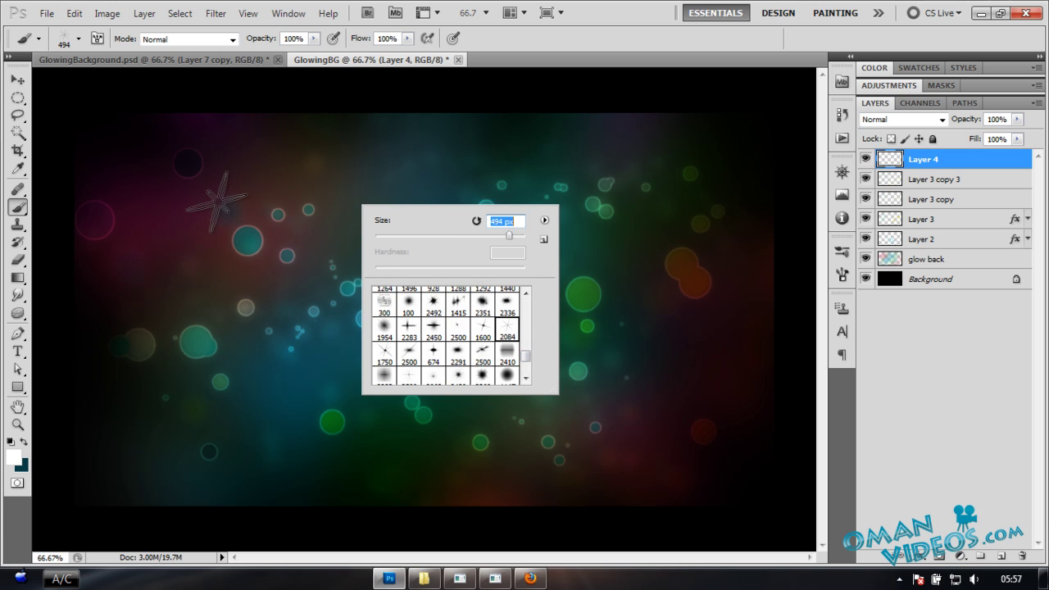
click(382, 354)
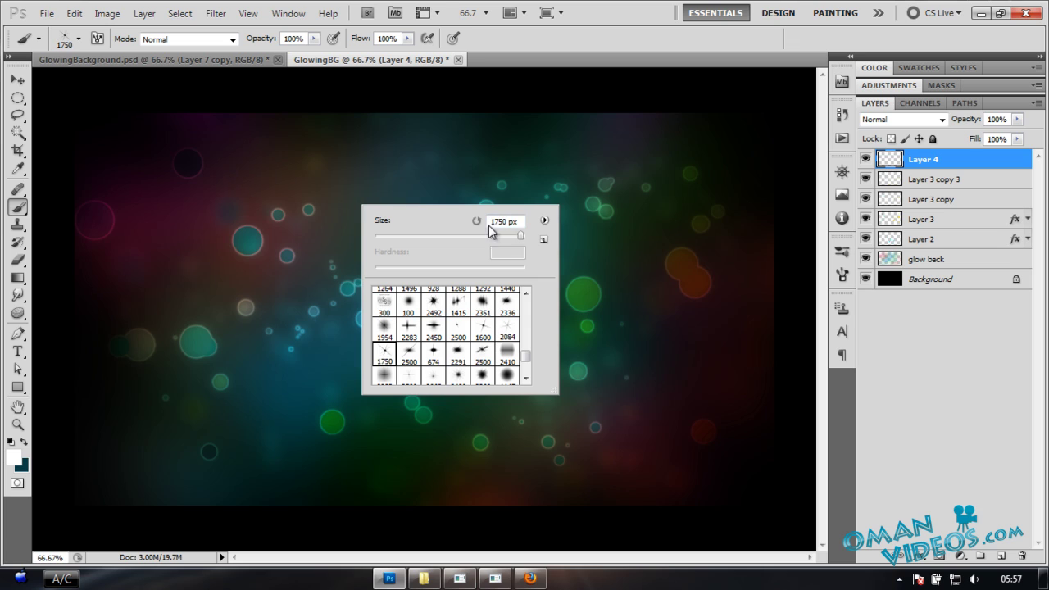
click(483, 375)
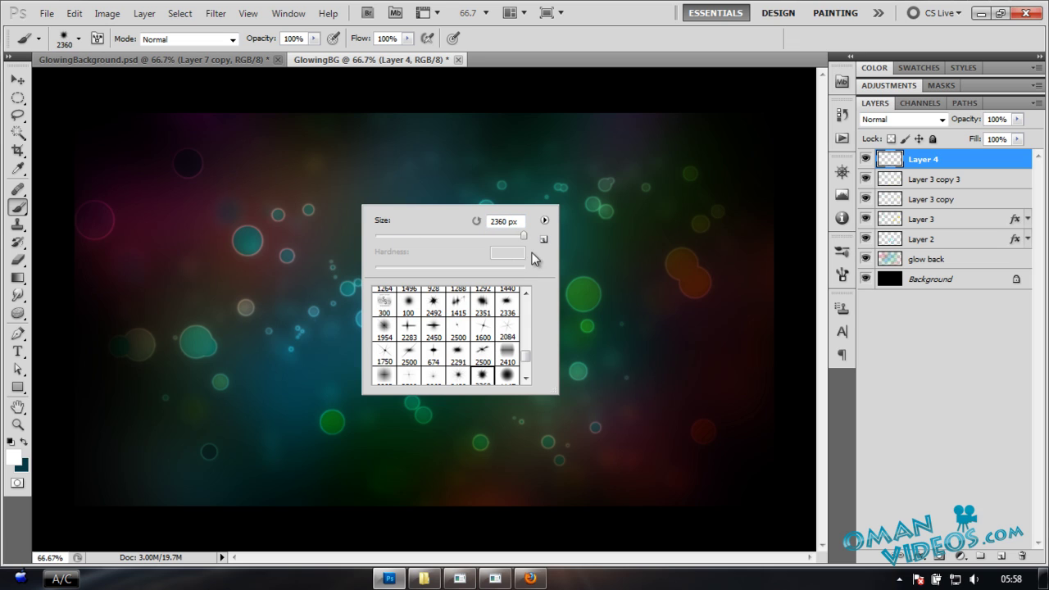
click(508, 332)
click(508, 236)
key(Return)
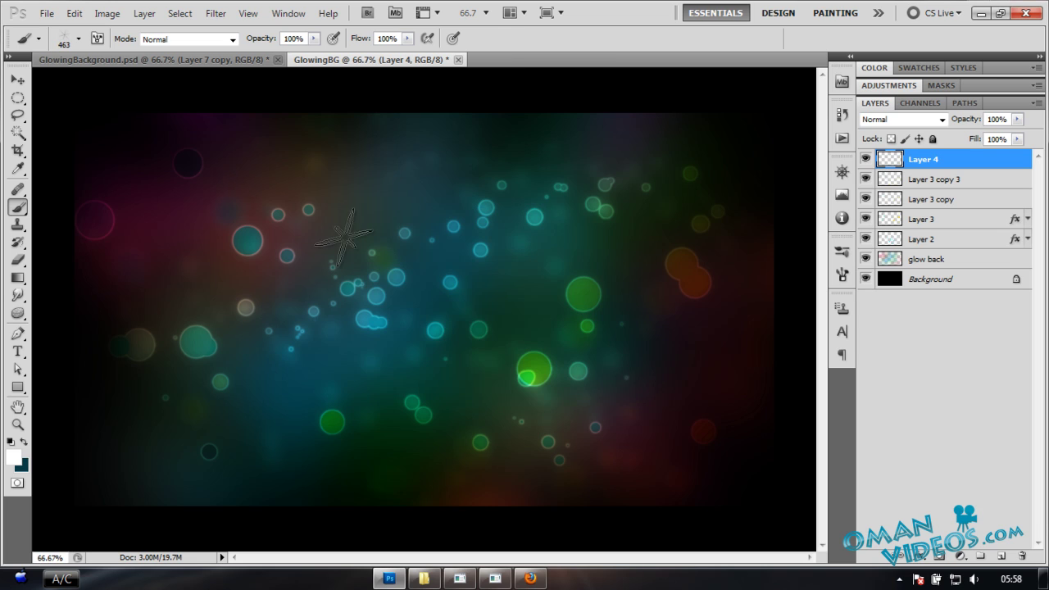
Stamp three white sparkles of decreasing size on Layer 4: at the upper-left circle, the orange circles, and below the bright green circle
click(177, 162)
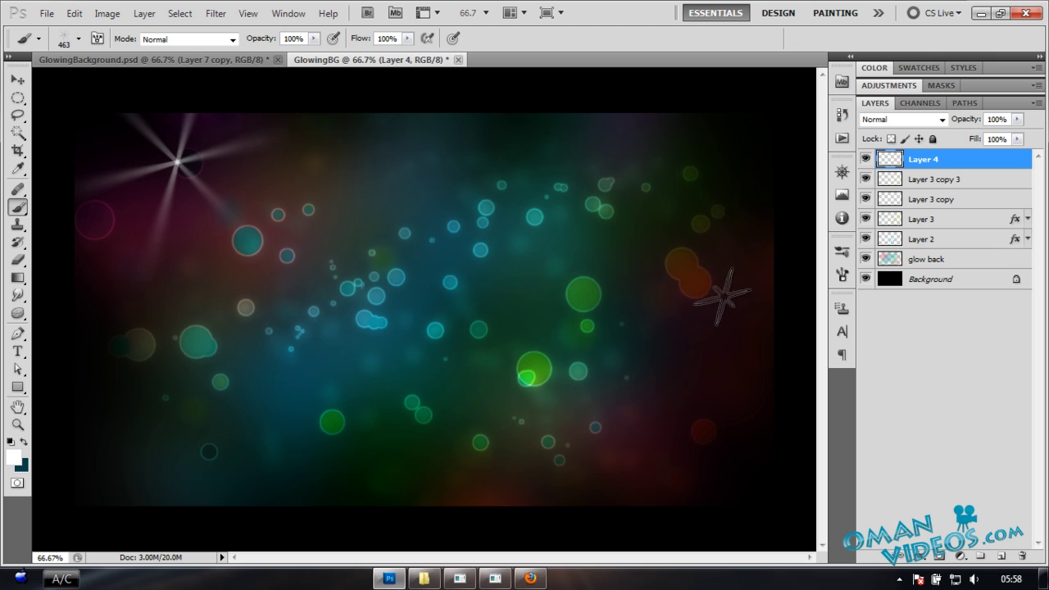
key(bracketleft)
key(bracketleft)
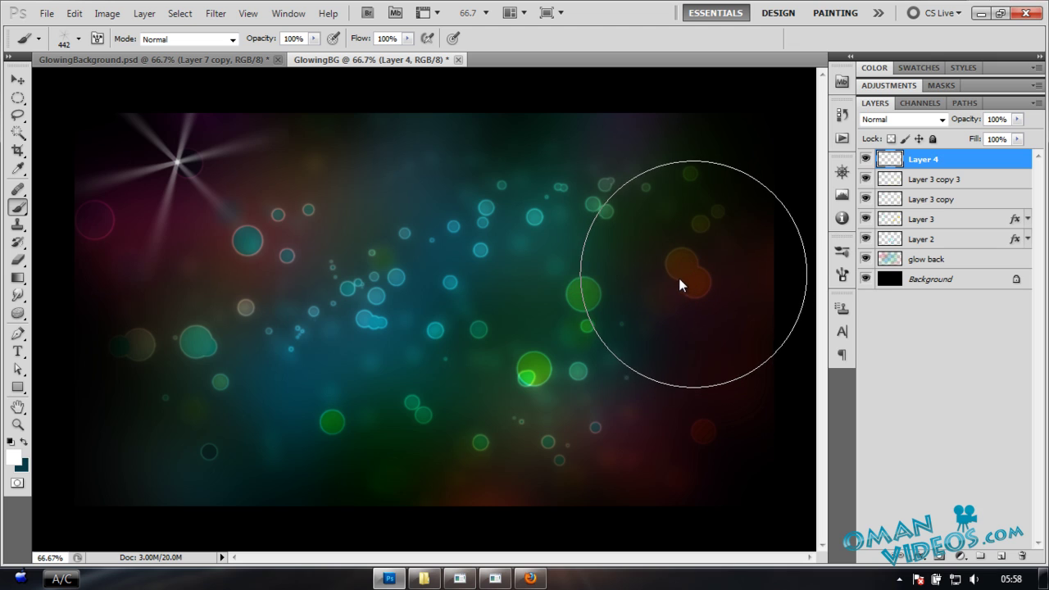
click(696, 256)
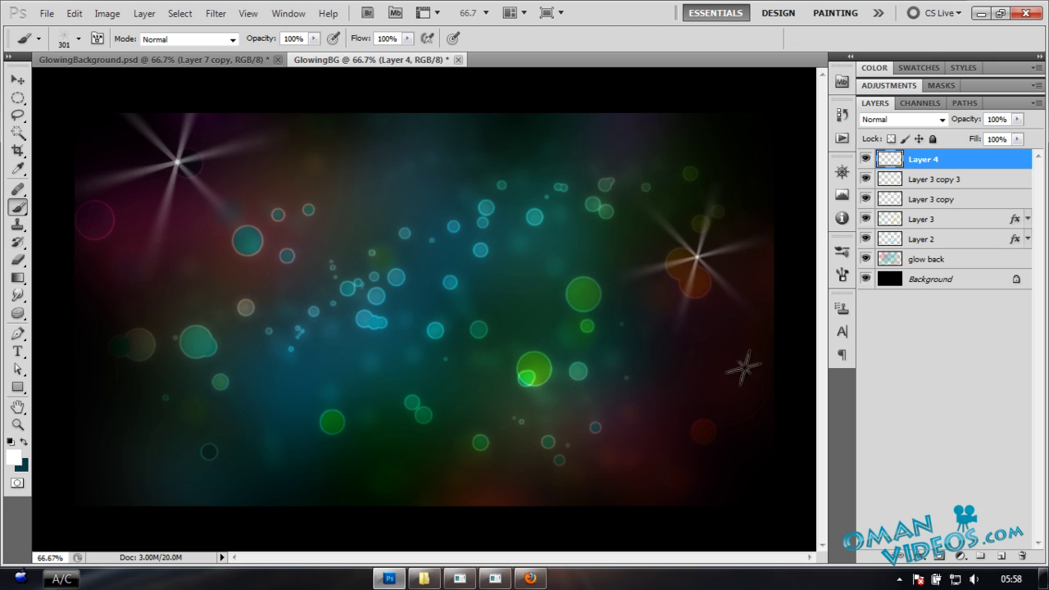
key(bracketleft)
key(bracketleft)
key(bracketleft)
key(bracketleft)
key(bracketleft)
key(bracketleft)
key(bracketleft)
key(v)
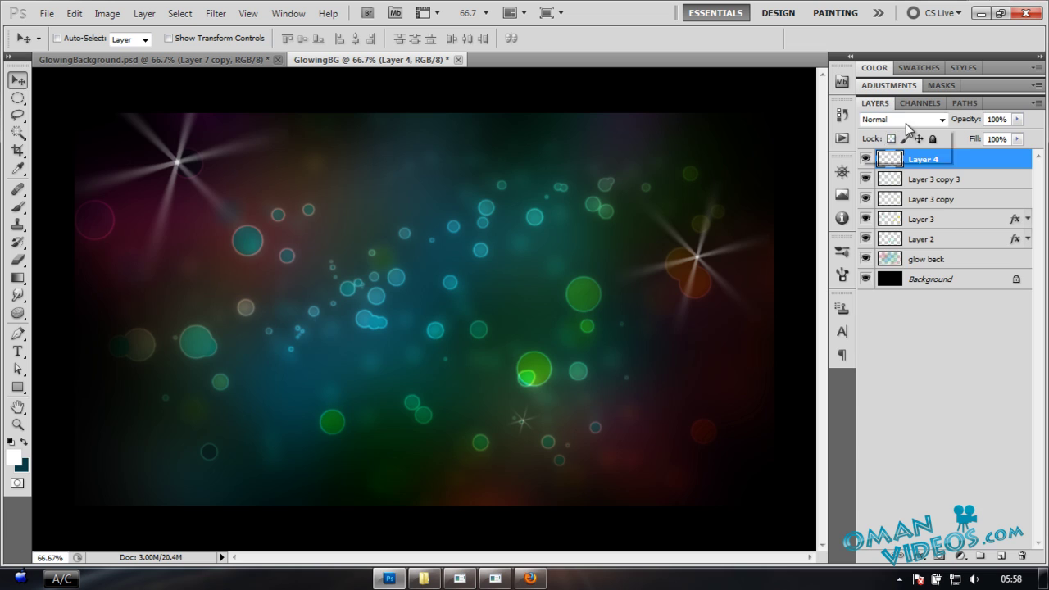
Set Layer 4's blend mode to Overlay and duplicate it twice to strengthen the sparkles
click(904, 119)
click(904, 319)
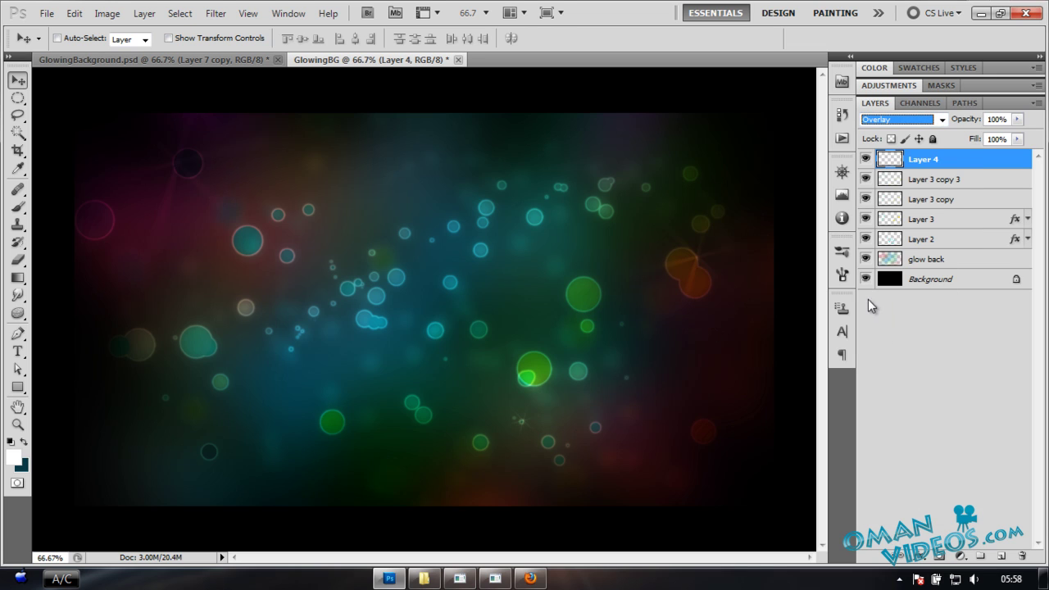
click(448, 318)
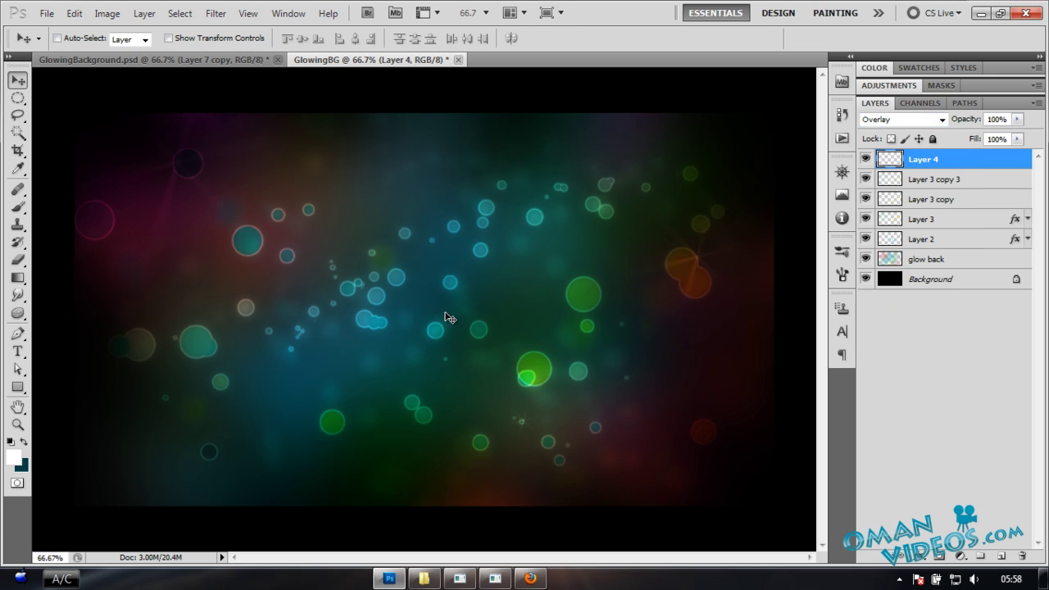
key(ctrl+j)
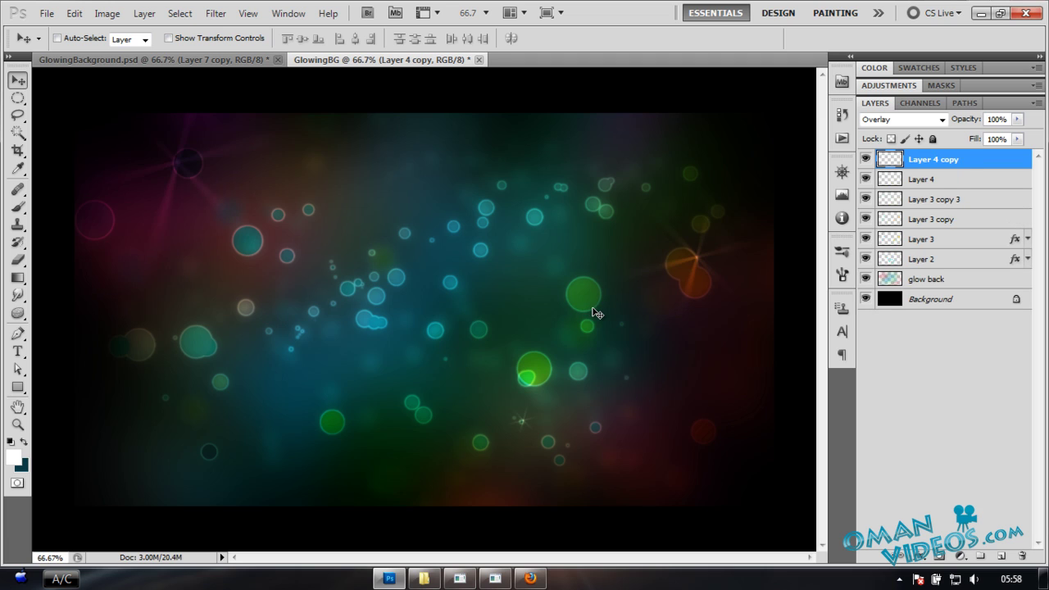
key(ctrl+j)
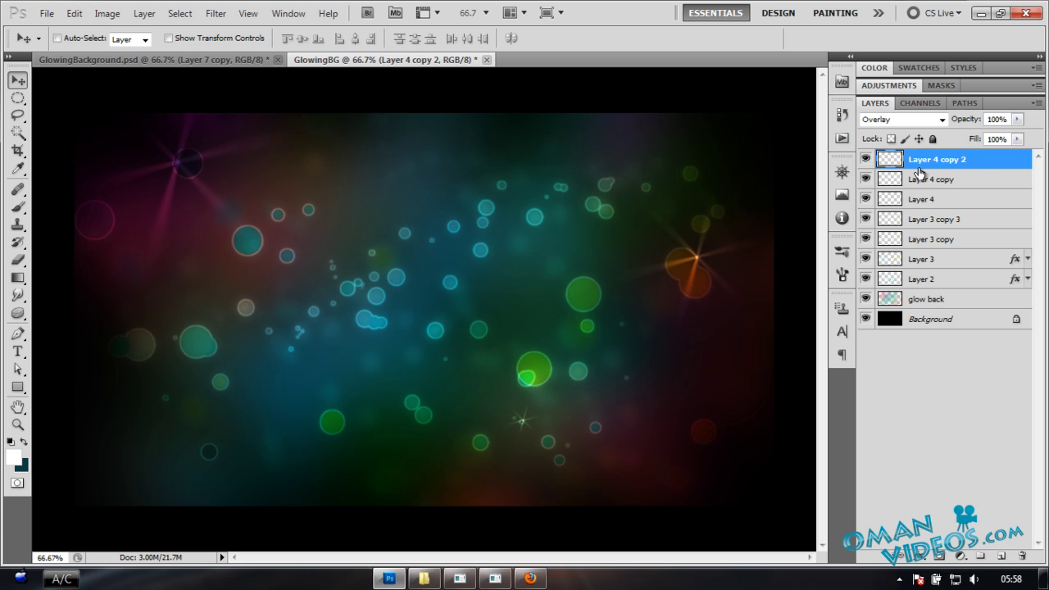
Check the finished look in GlowingBackground.psd, and add a new layer above Layer 4 copy 2 in GlowingBG
click(223, 60)
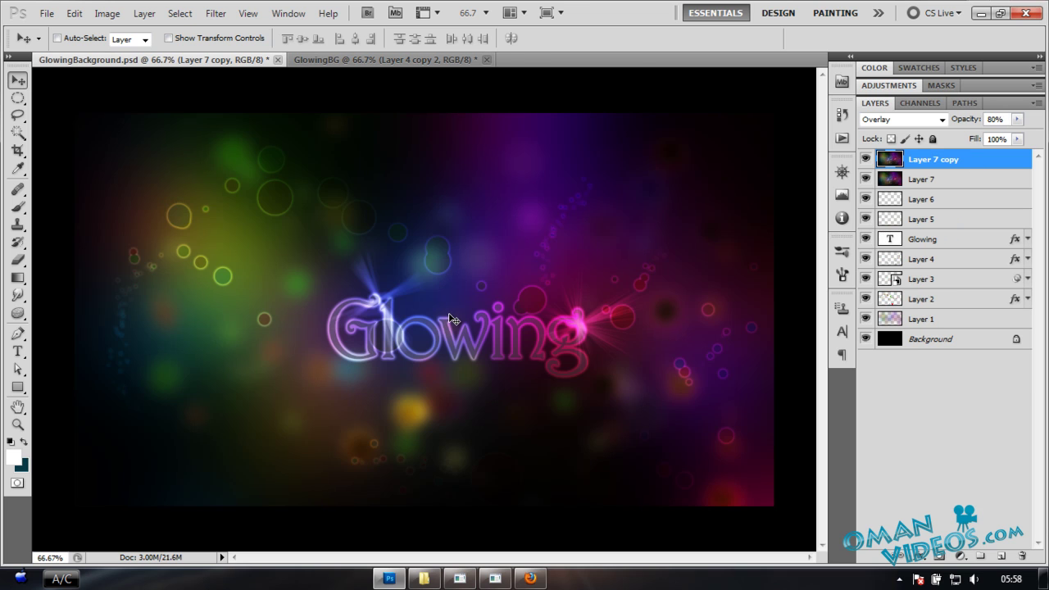
click(427, 63)
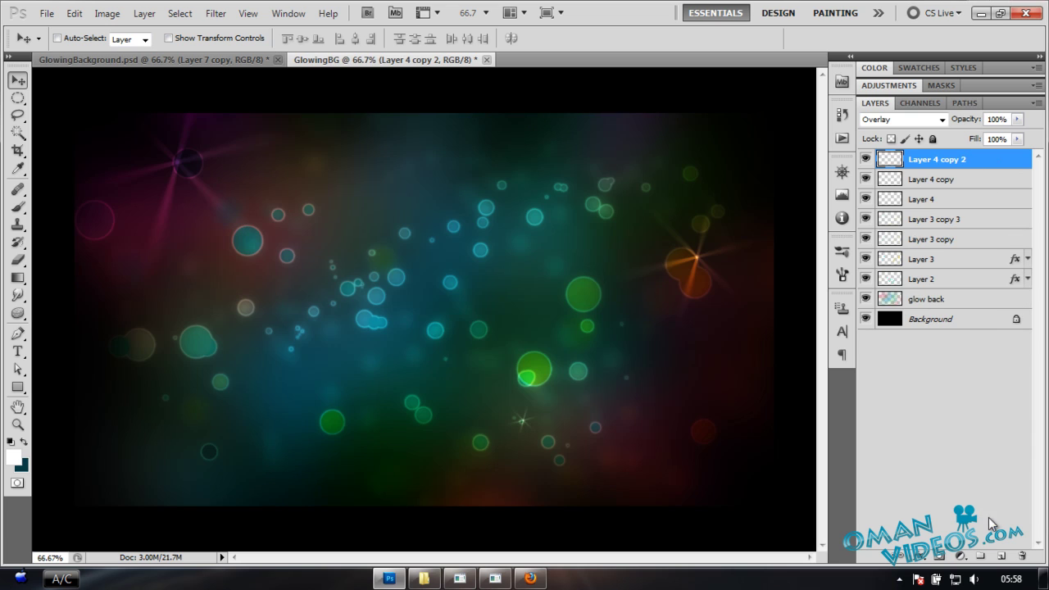
click(1002, 556)
Pick a round brush tip and set its hardness to 0% and size to 43 px
key(b)
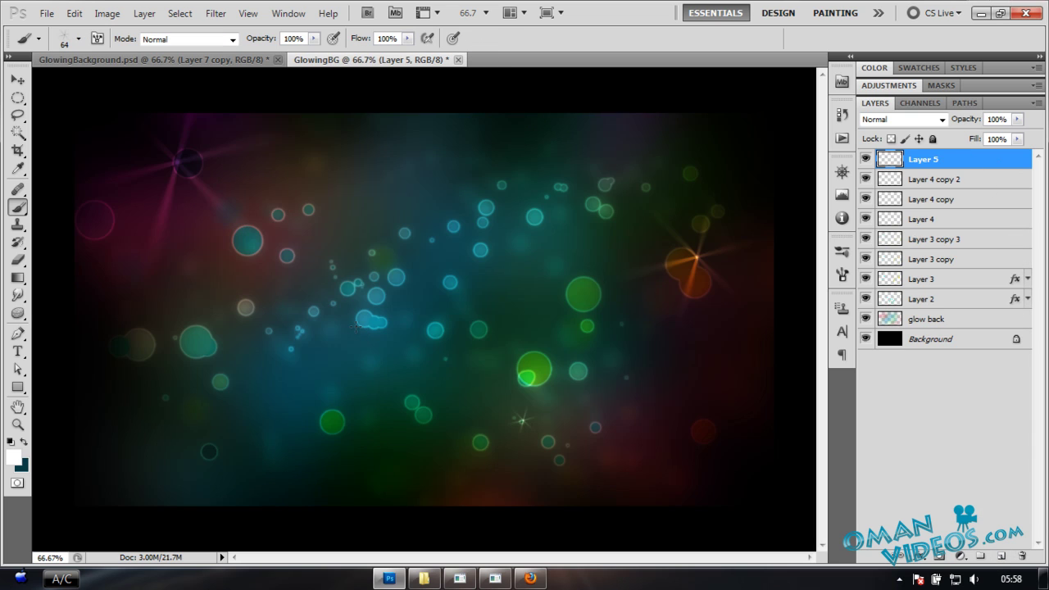
right_click(477, 291)
drag(643, 447, 643, 378)
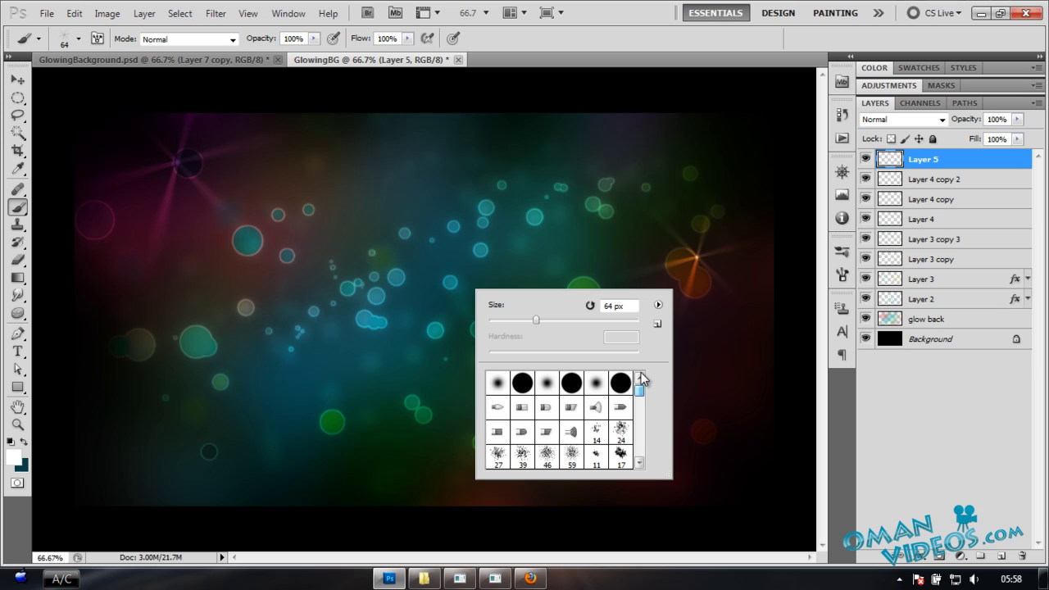
click(571, 382)
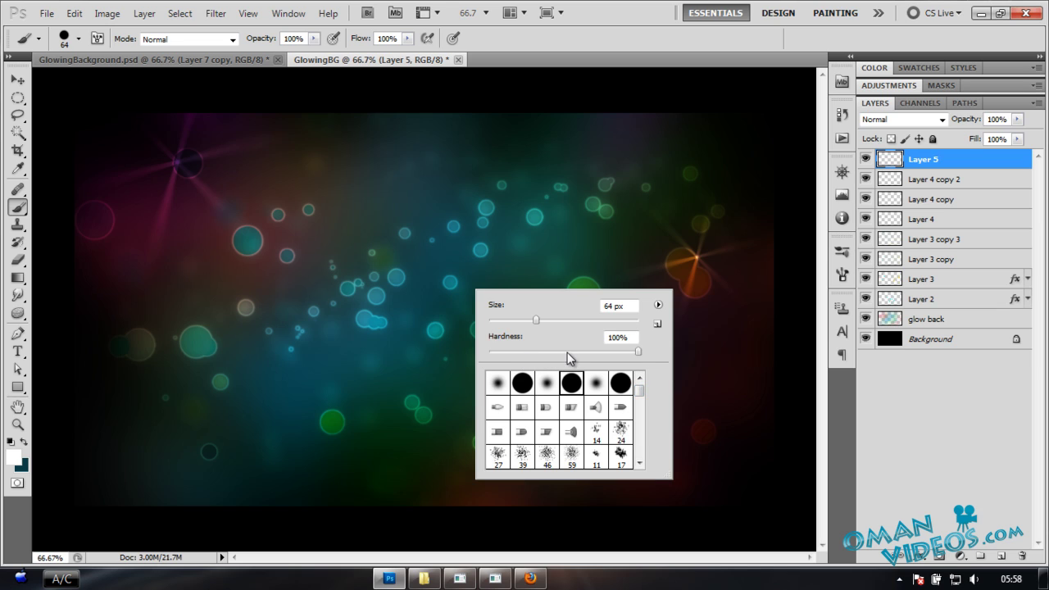
drag(570, 352, 459, 352)
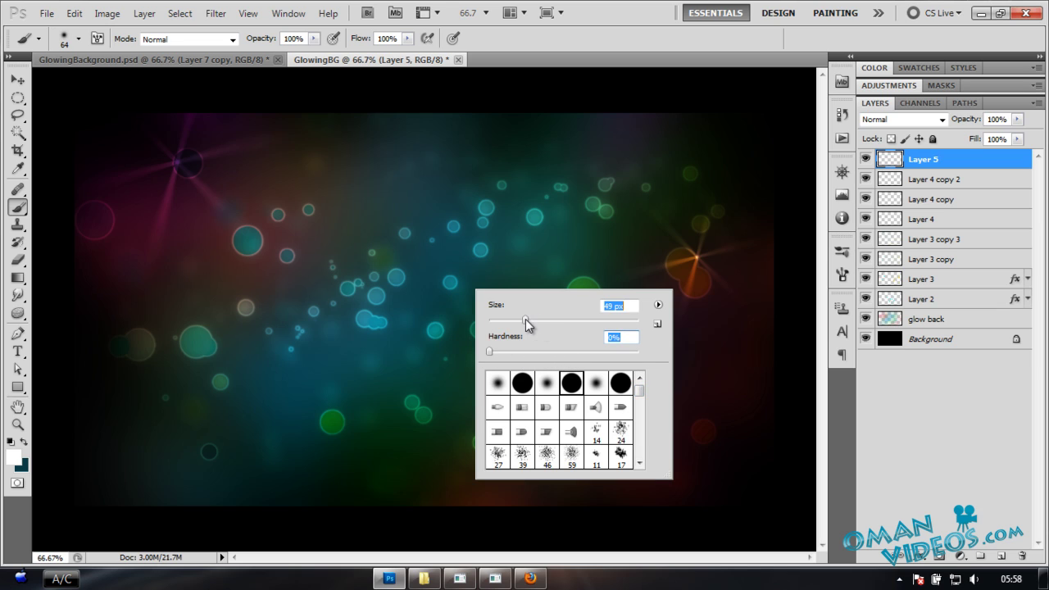
drag(525, 320, 519, 321)
click(595, 33)
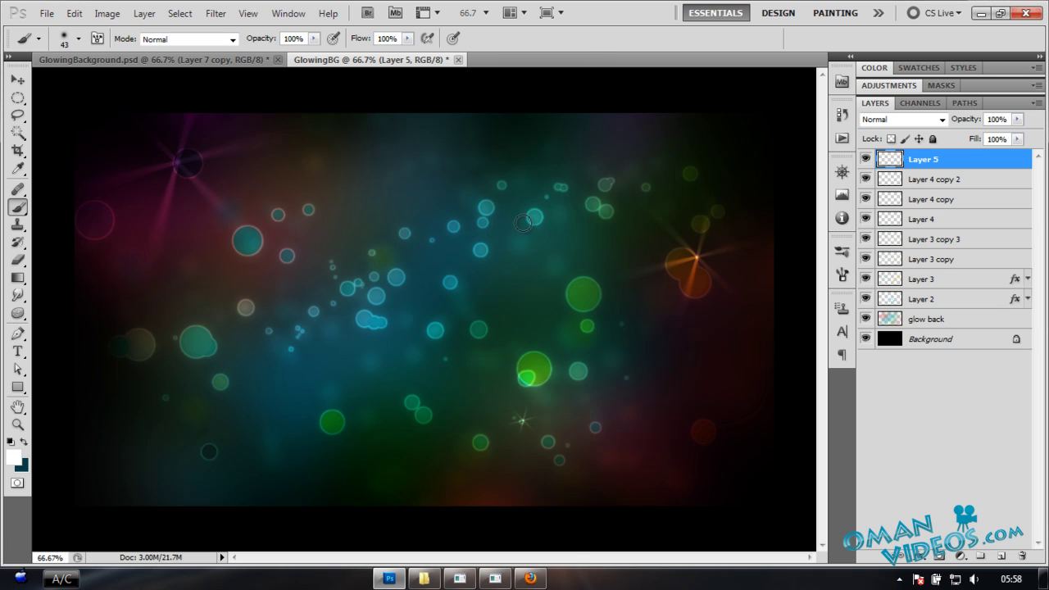
Enable Scattering for the brush, raise Size Jitter to its maximum, and set the tip spacing to 48%
key(F5)
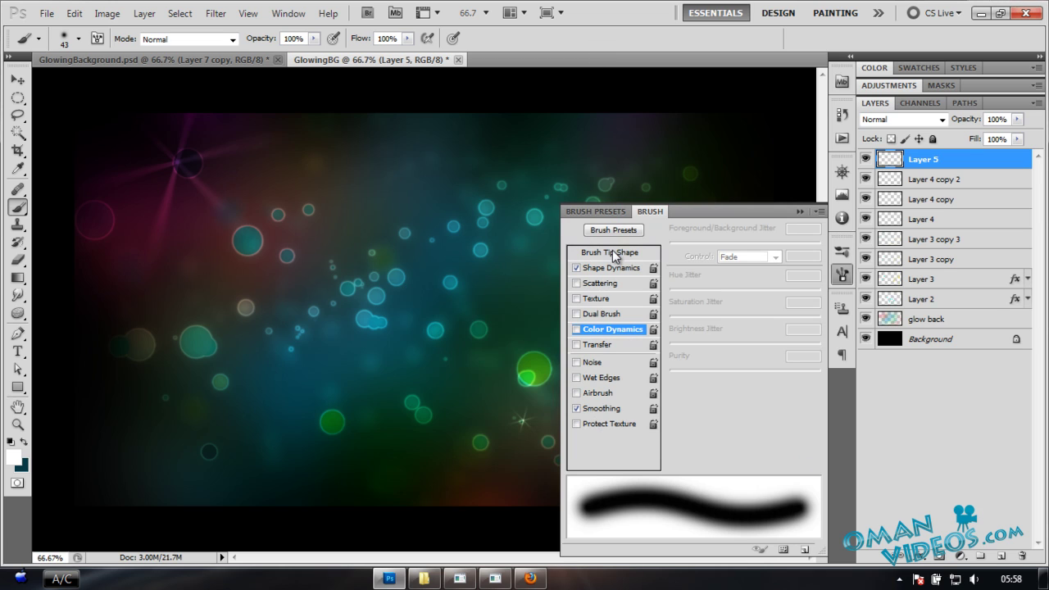
click(584, 284)
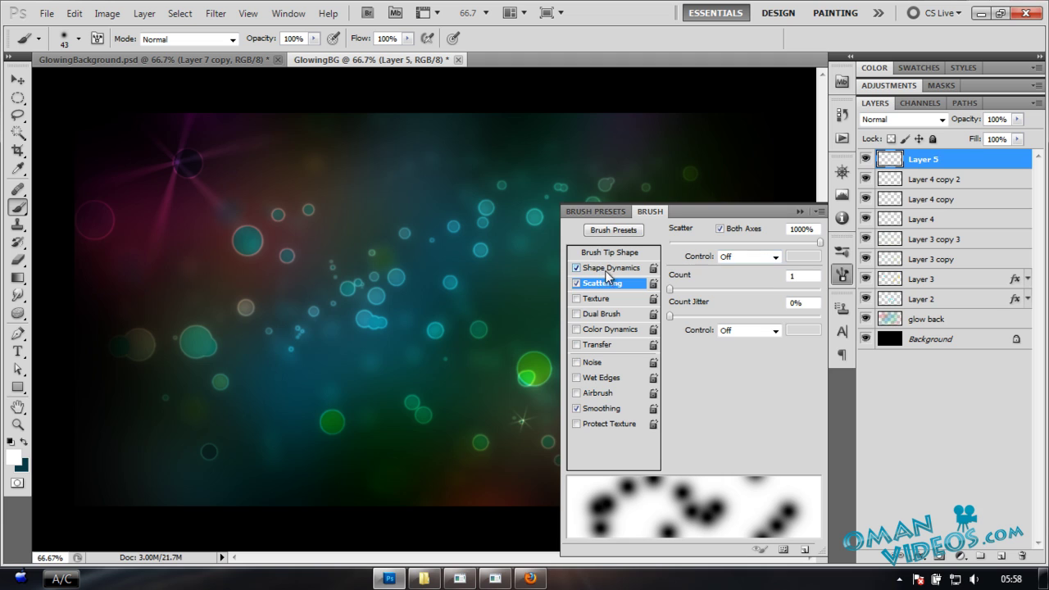
click(611, 270)
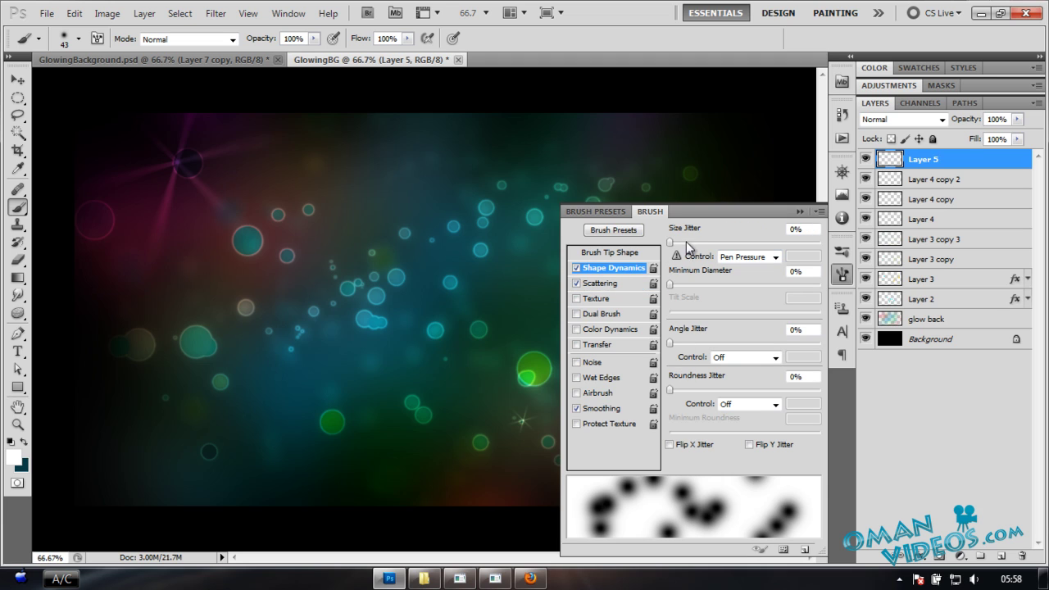
drag(688, 245, 831, 246)
click(612, 253)
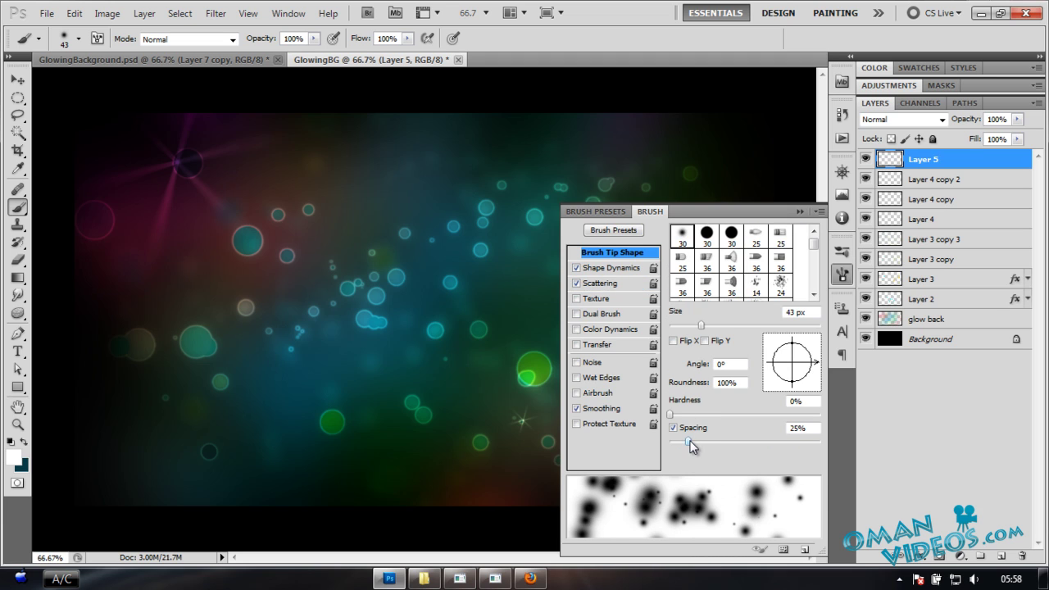
drag(688, 443, 706, 442)
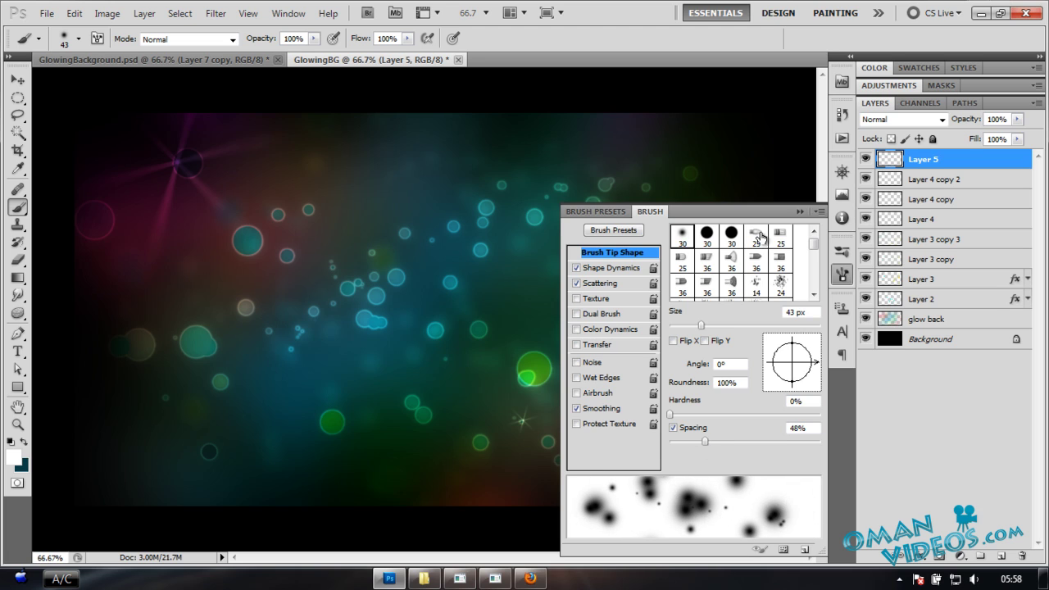
click(799, 212)
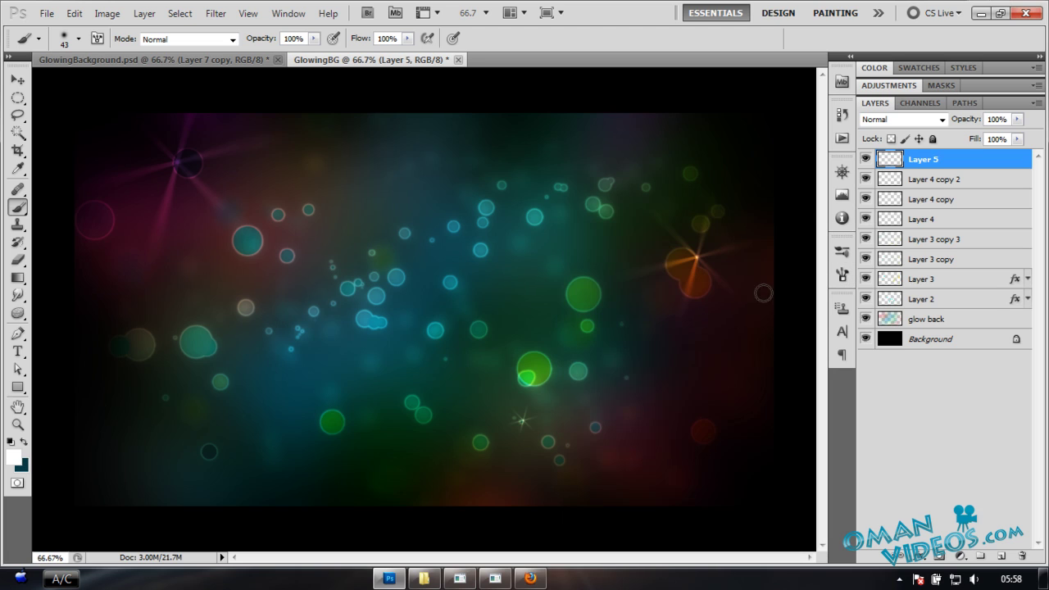
right_click(513, 267)
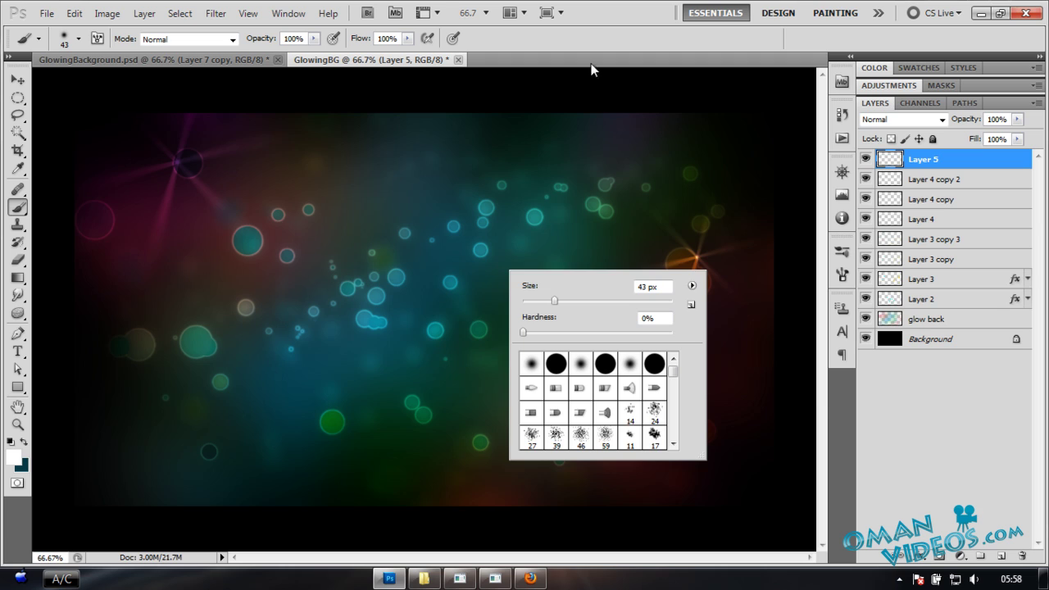
key(F5)
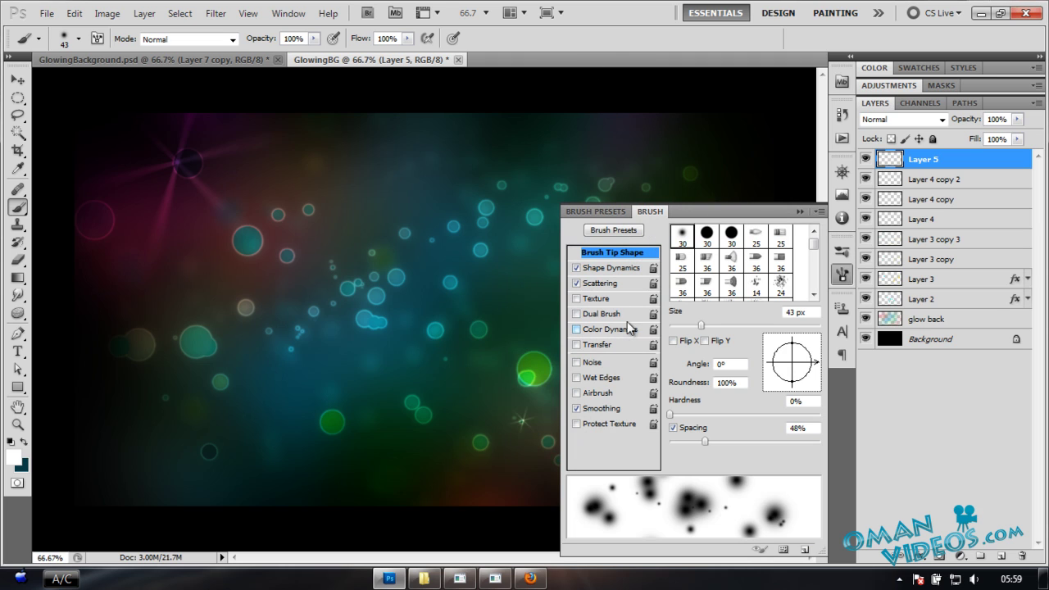
click(799, 212)
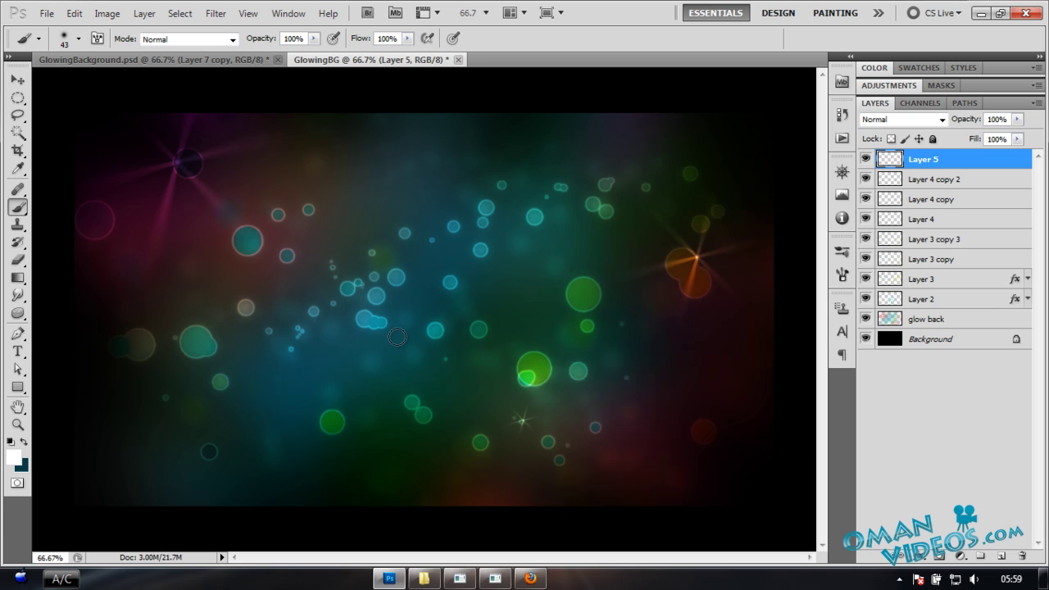
Draw a curved, open Pen path across the lower-left area of the image, starting at the green circle
key(p)
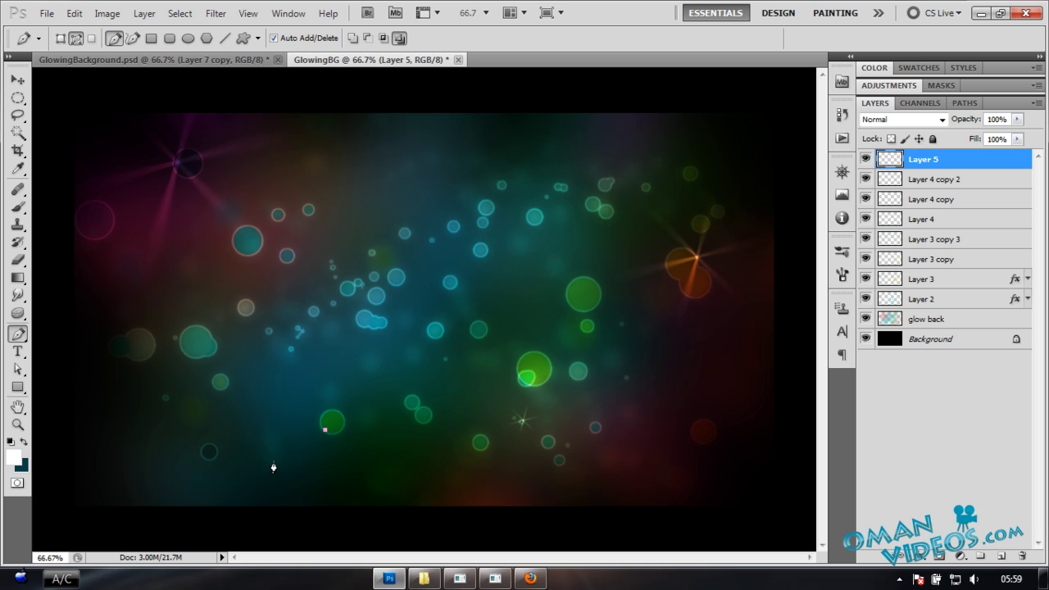
drag(196, 432, 90, 431)
Try stroking the path with the 43 px Brush and Simulate Pressure enabled
right_click(201, 420)
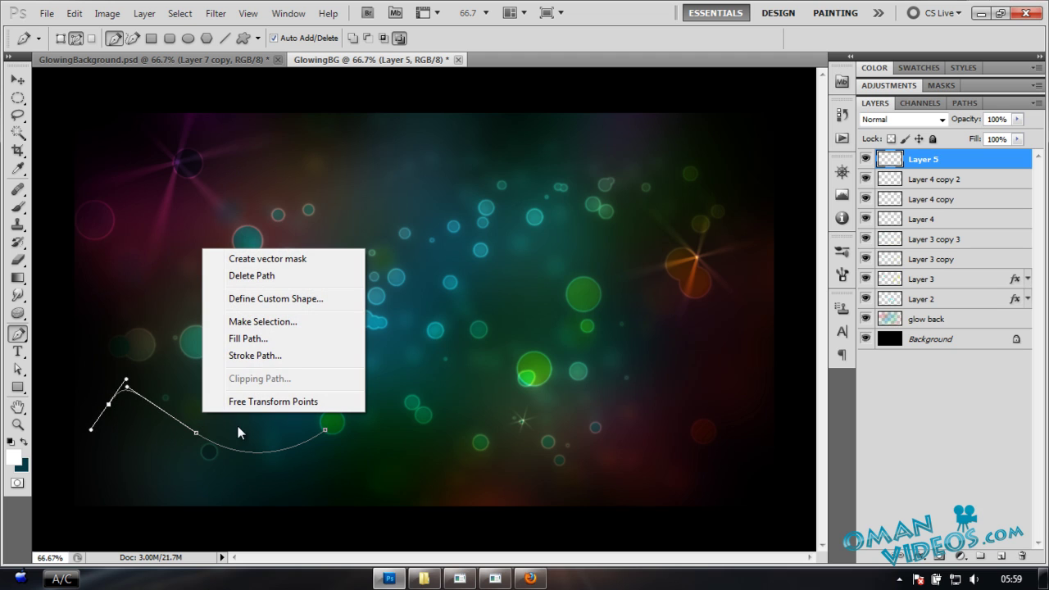
click(296, 355)
click(496, 201)
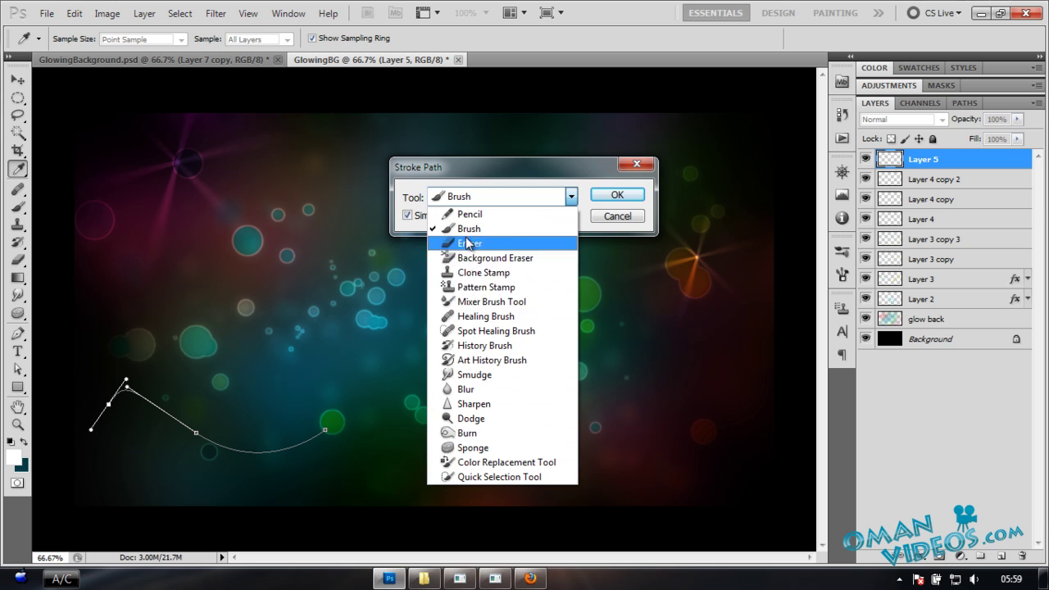
click(470, 229)
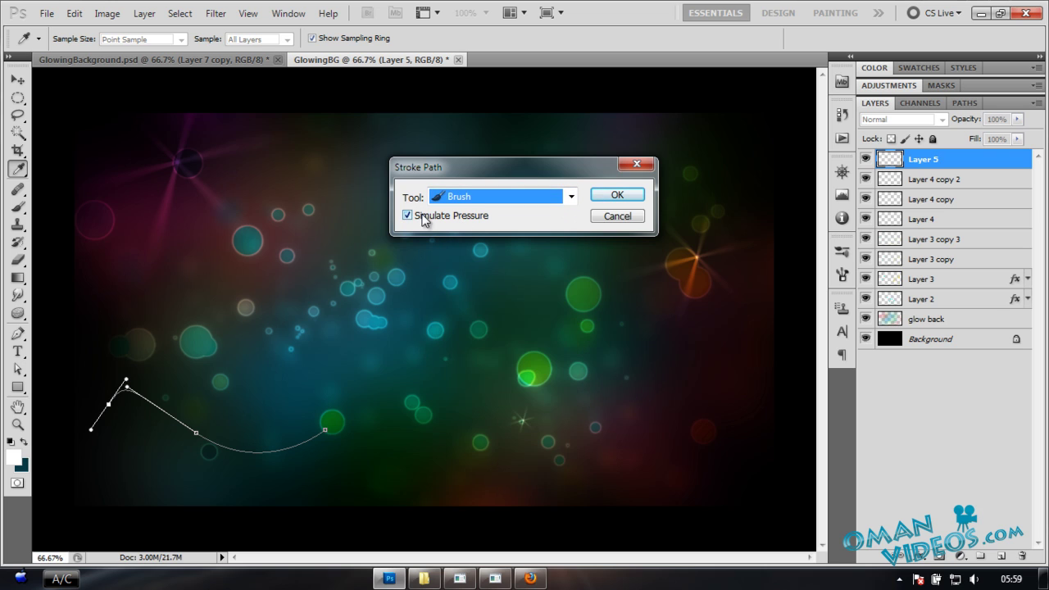
click(602, 199)
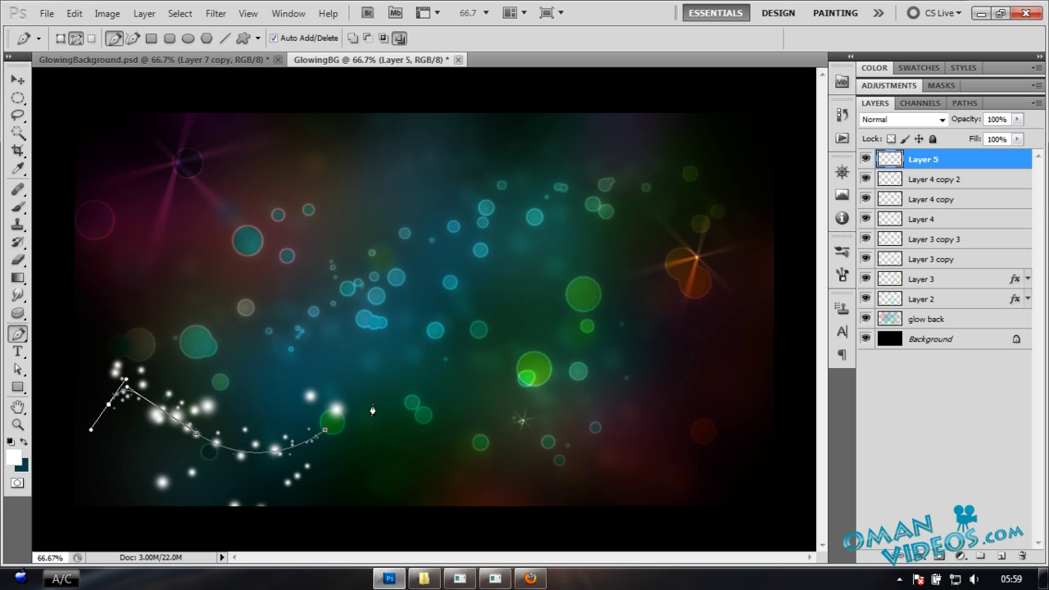
key(ctrl+z)
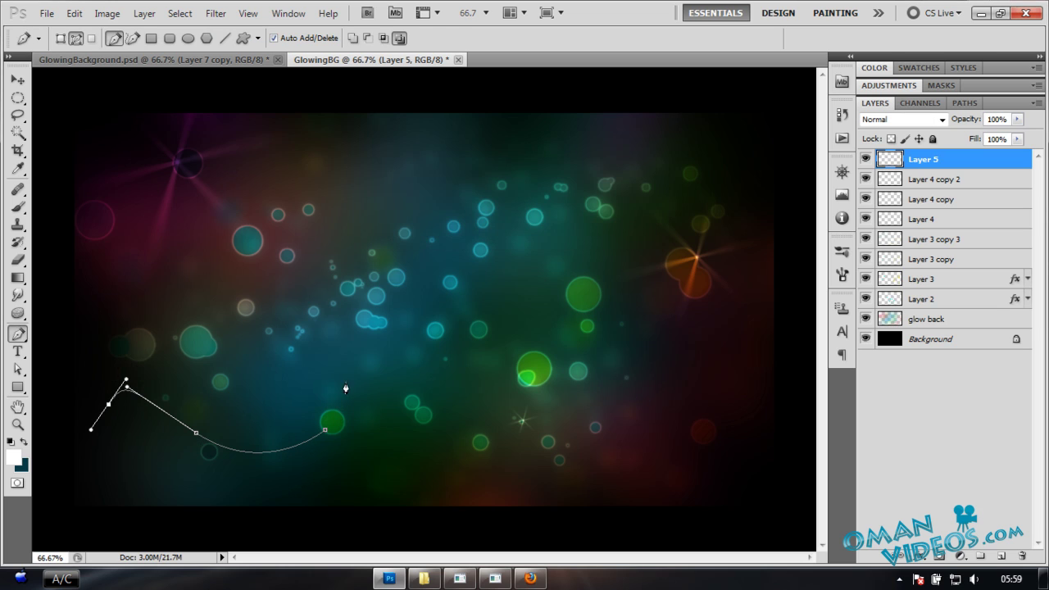
Reduce the soft scattering brush to 11 px
key(b)
right_click(516, 303)
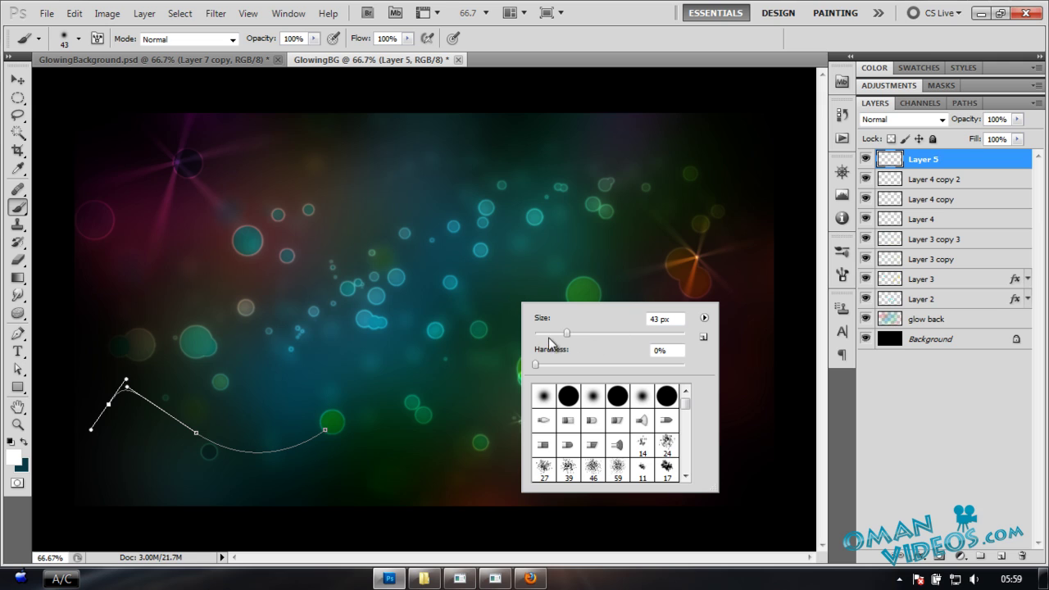
click(543, 333)
drag(545, 336, 542, 336)
key(Return)
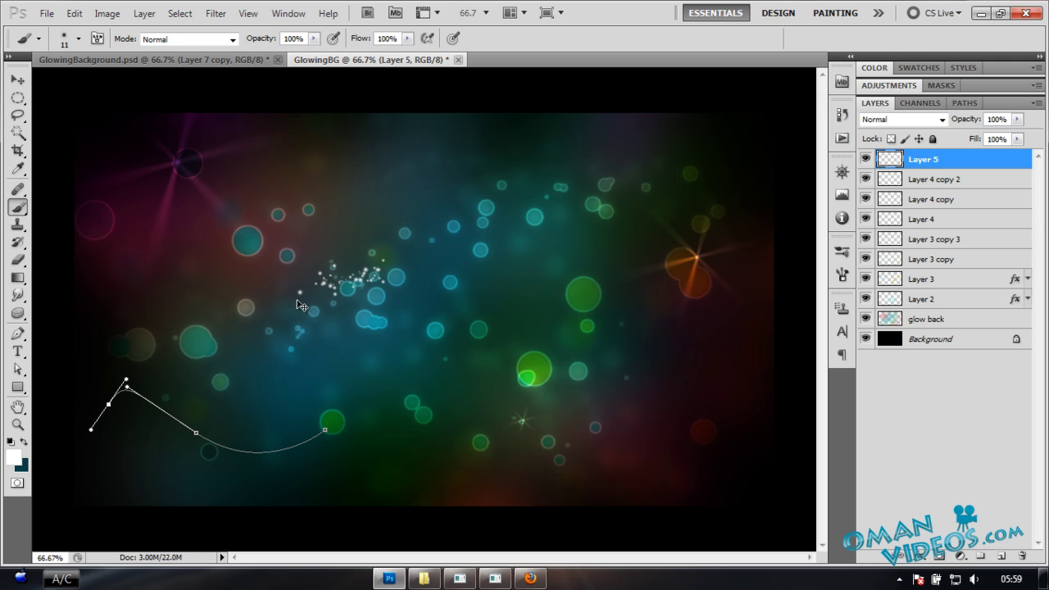
Stroke the curved path on Layer 5 with the Brush and Simulate Pressure, and delete the path
key(p)
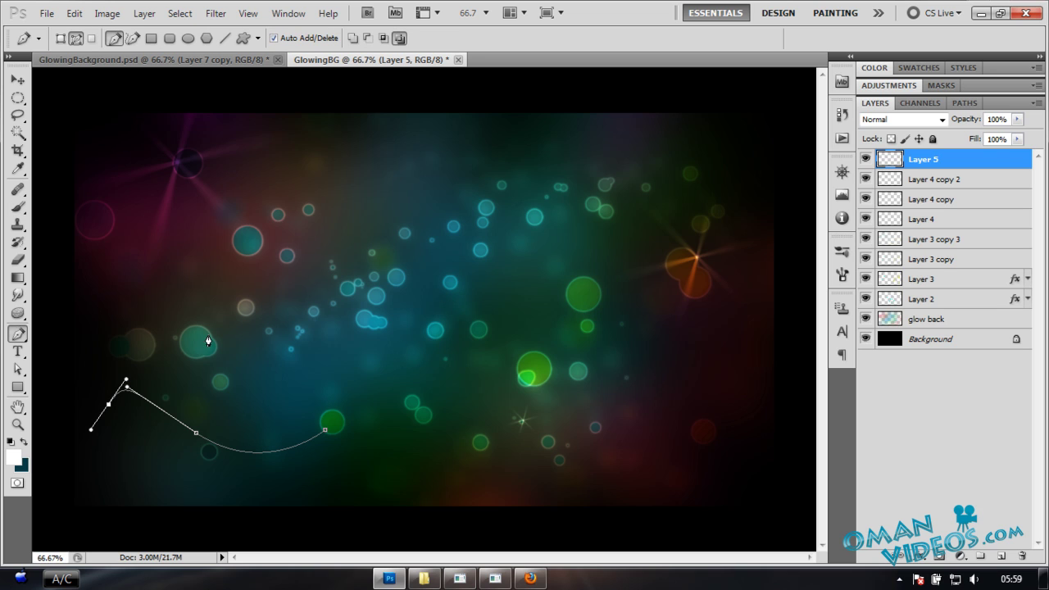
right_click(359, 393)
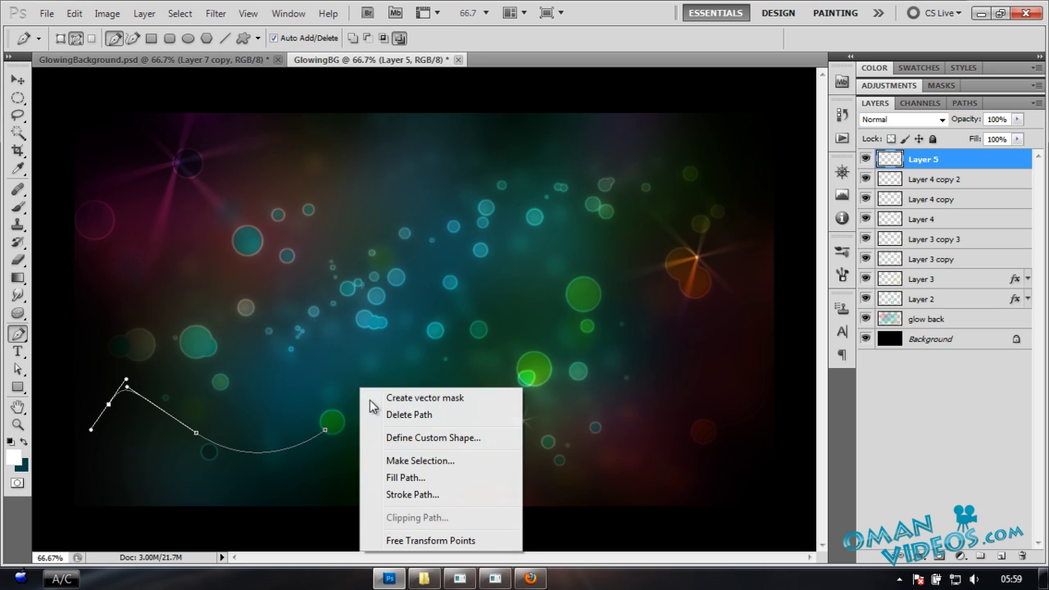
click(414, 494)
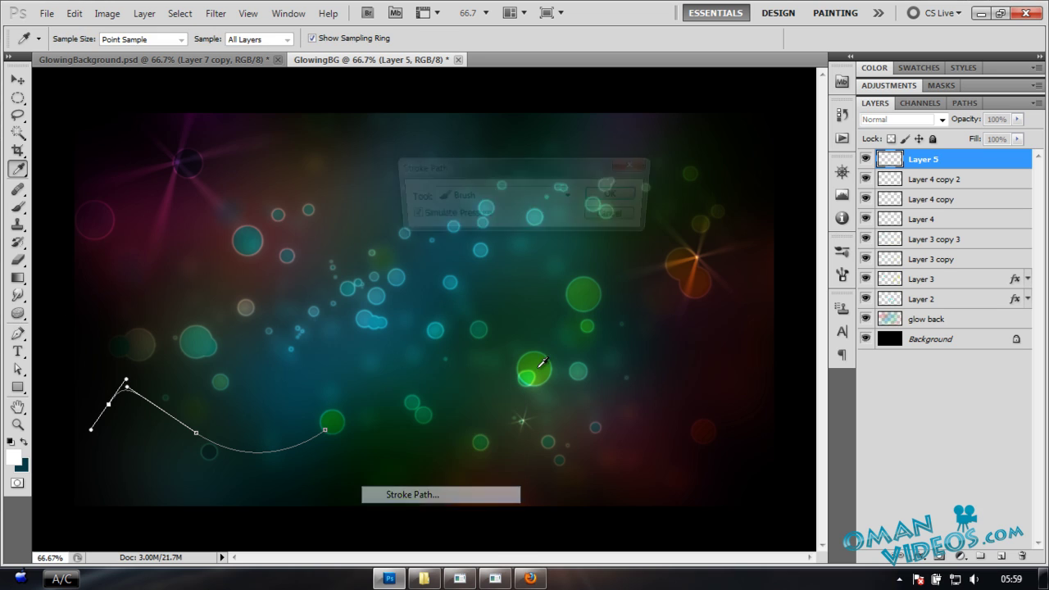
click(609, 197)
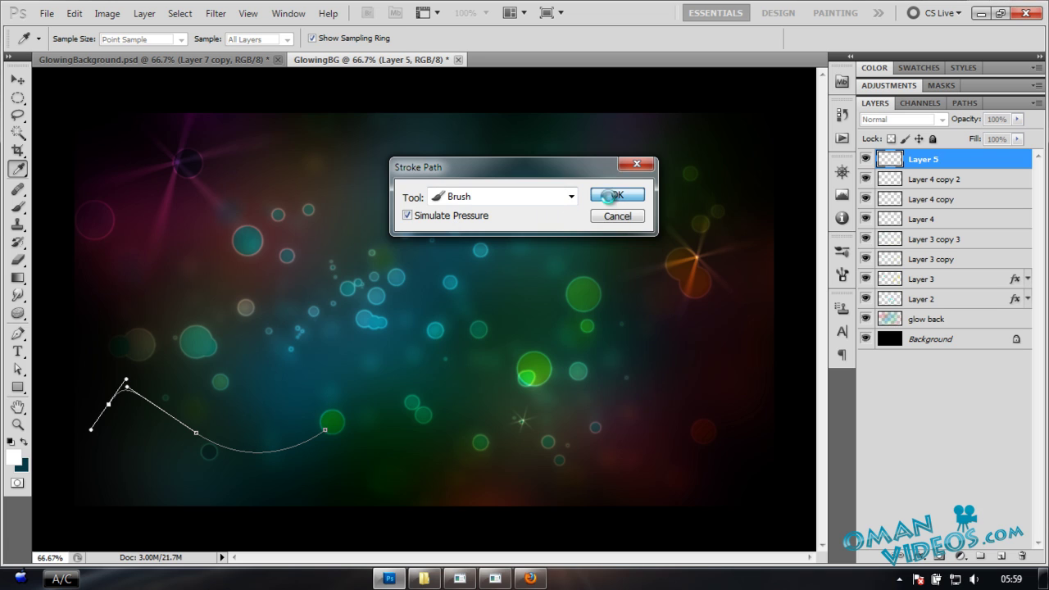
right_click(359, 379)
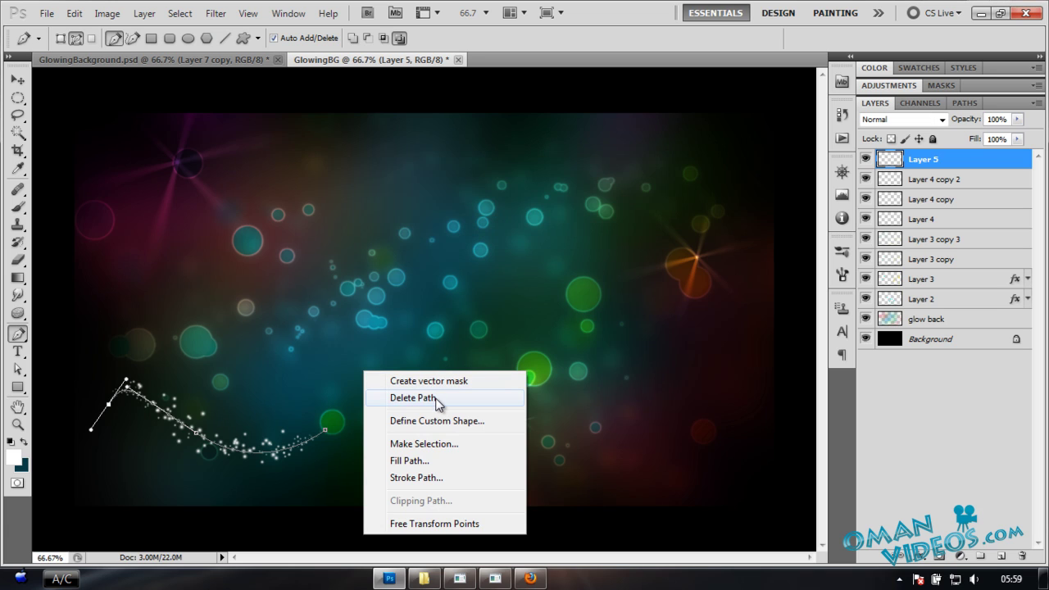
click(436, 403)
key(v)
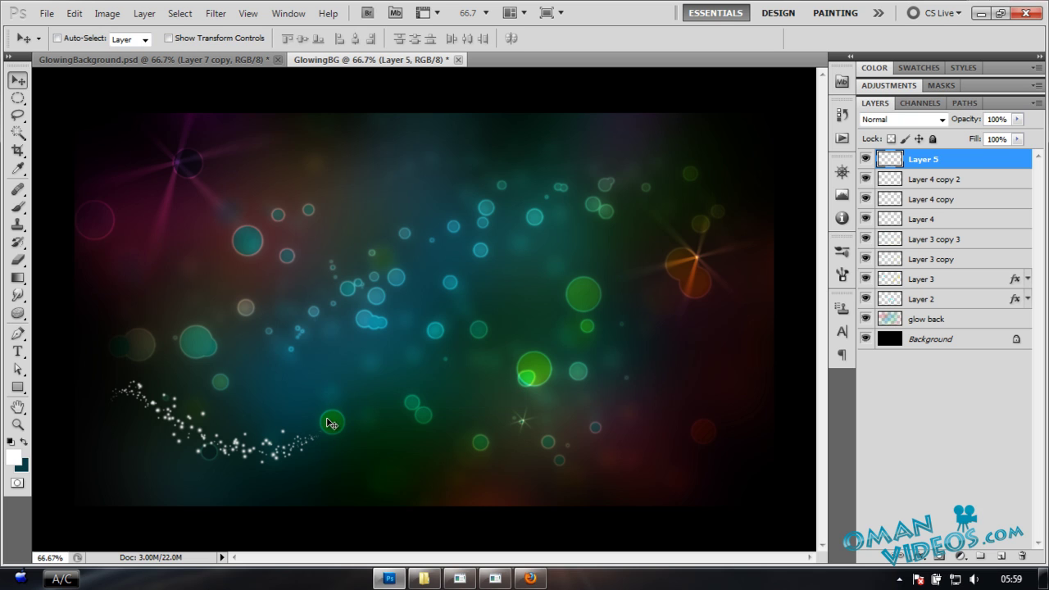
Add an Outer Glow to Layer 5 with Overlay blending, 100% opacity, 20% spread and 131 px size
key(b)
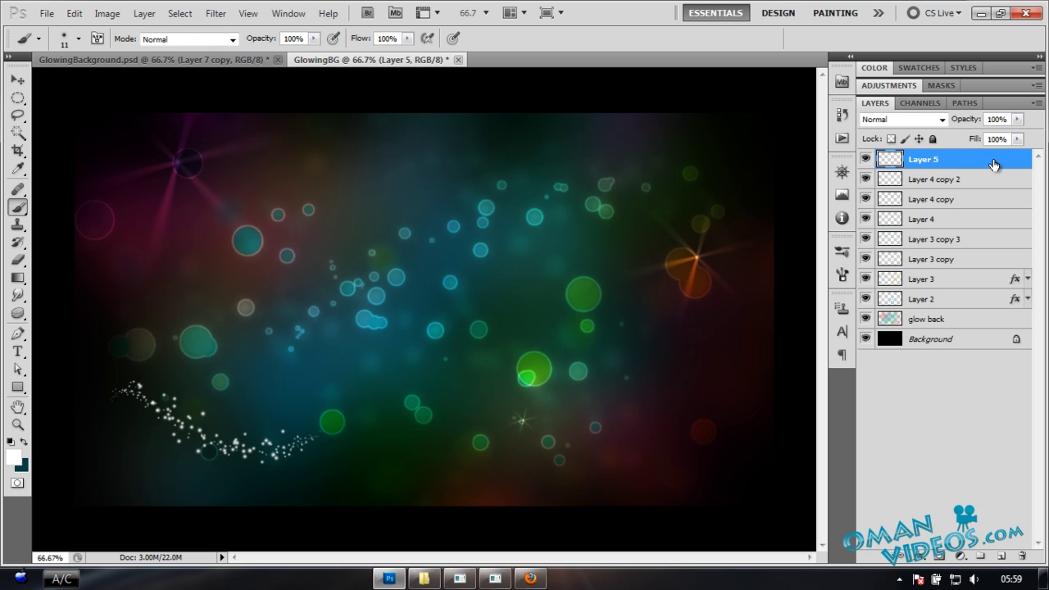
click(581, 280)
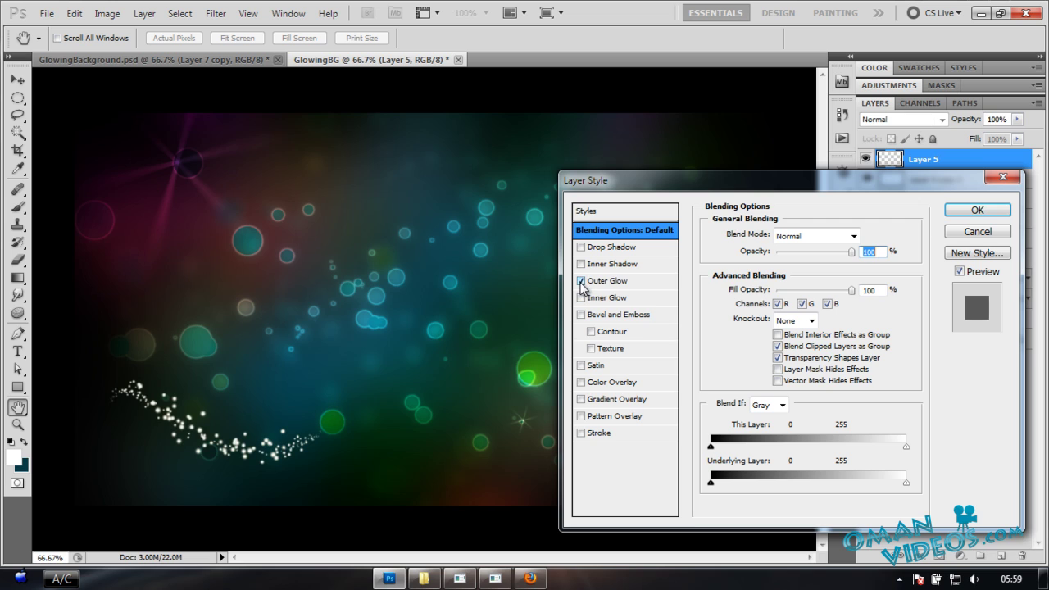
click(627, 281)
click(807, 235)
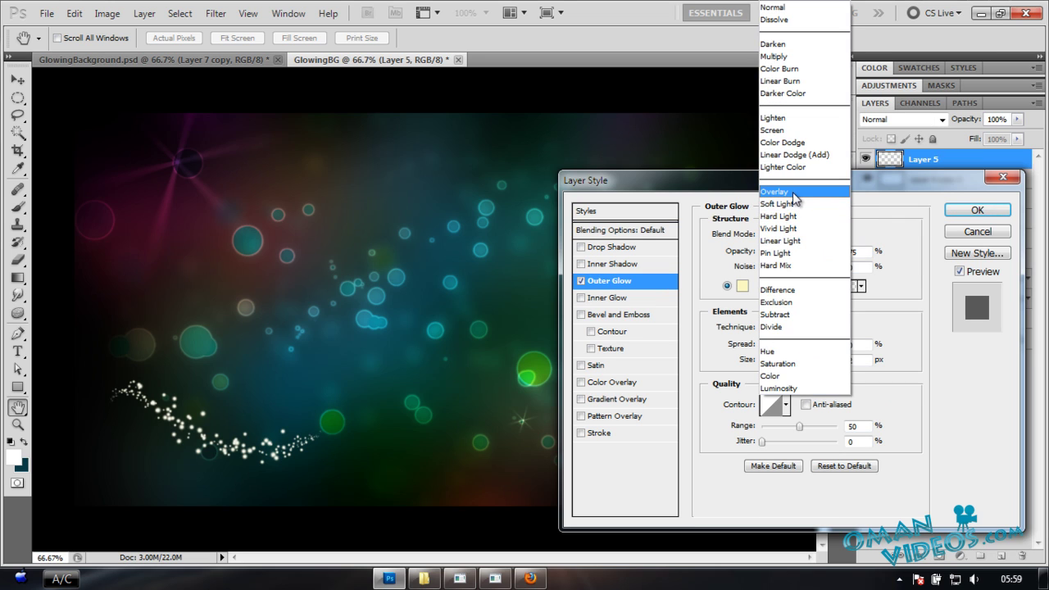
click(793, 195)
drag(817, 252, 837, 251)
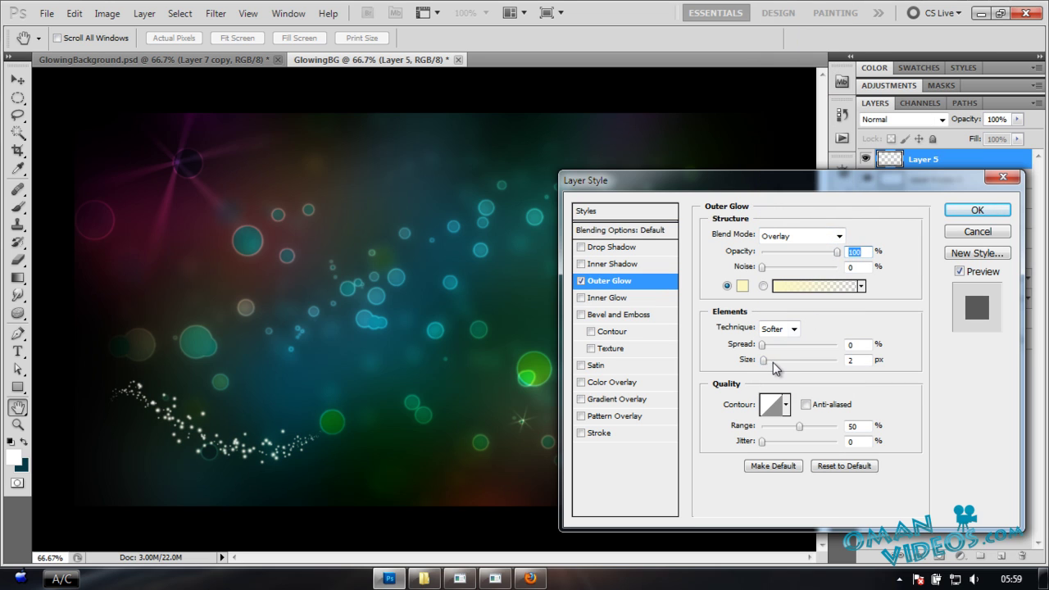
click(773, 359)
click(773, 344)
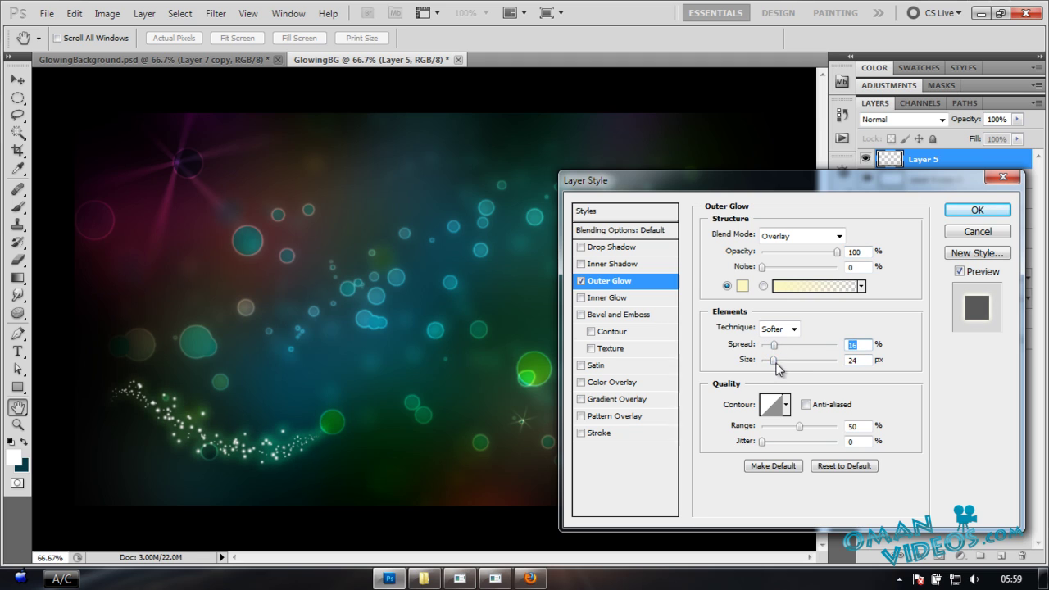
mouse_move(776, 362)
mouse_down()
mouse_move(791, 361)
mouse_move(764, 345)
mouse_move(807, 364)
mouse_move(779, 351)
mouse_up()
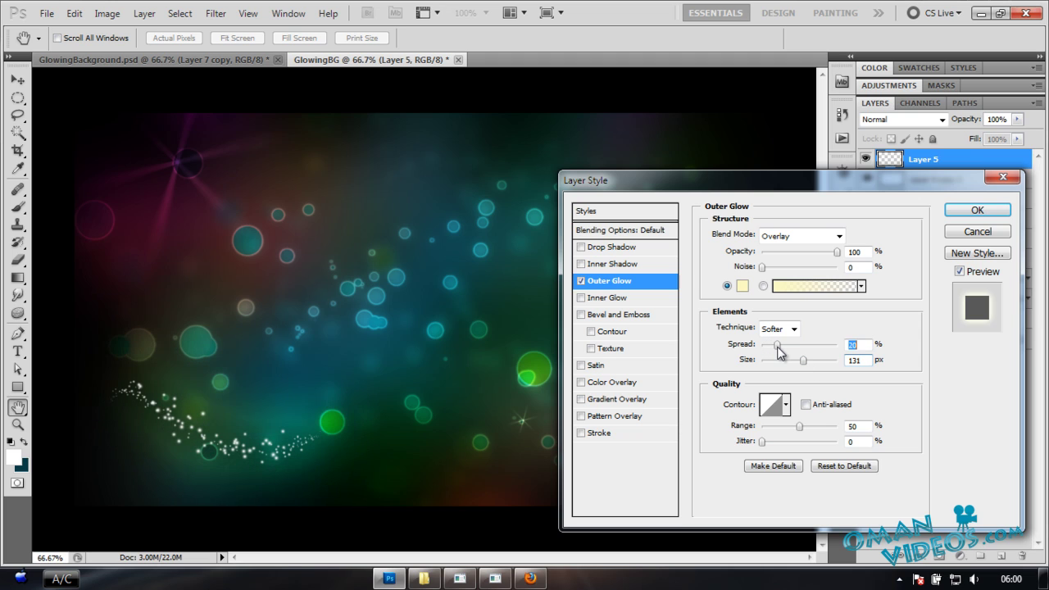
Try Overlay as Layer 5's general blend mode, and switch it to Soft Light
click(628, 232)
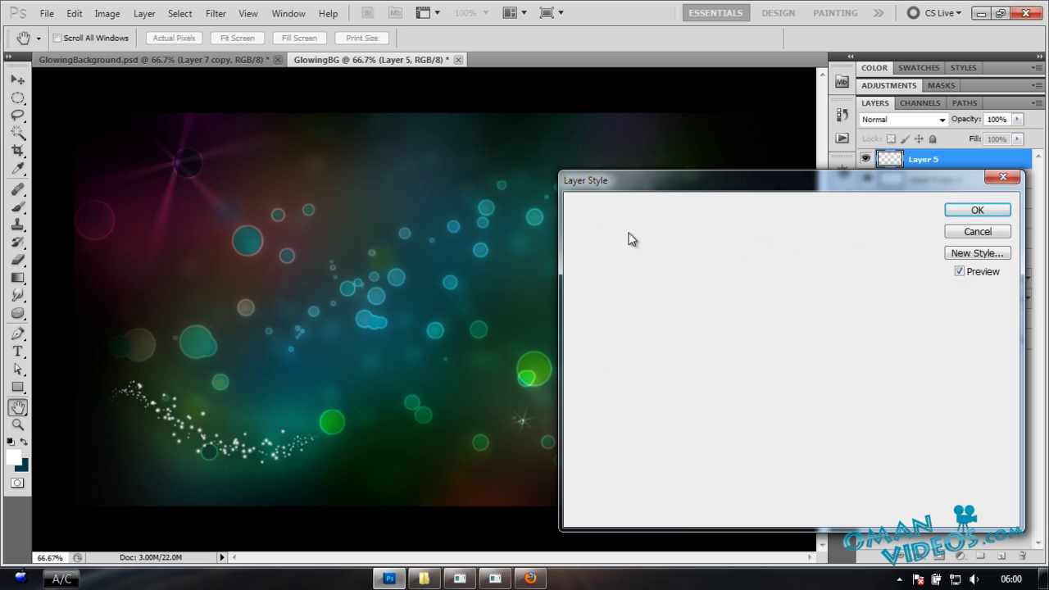
mouse_move(821, 291)
mouse_down()
mouse_move(764, 295)
mouse_move(809, 299)
mouse_up()
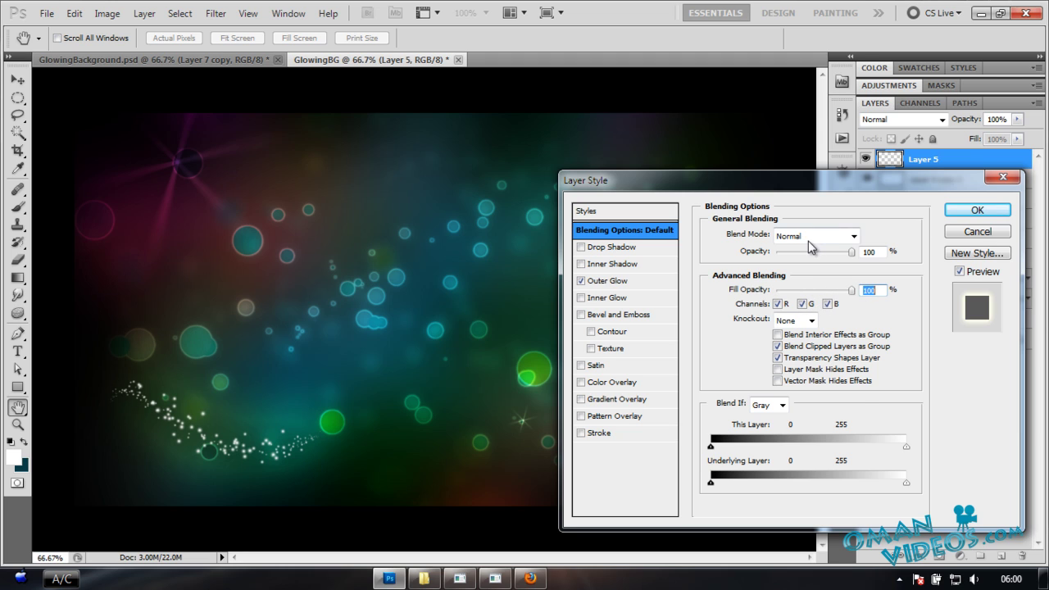
click(815, 236)
click(802, 194)
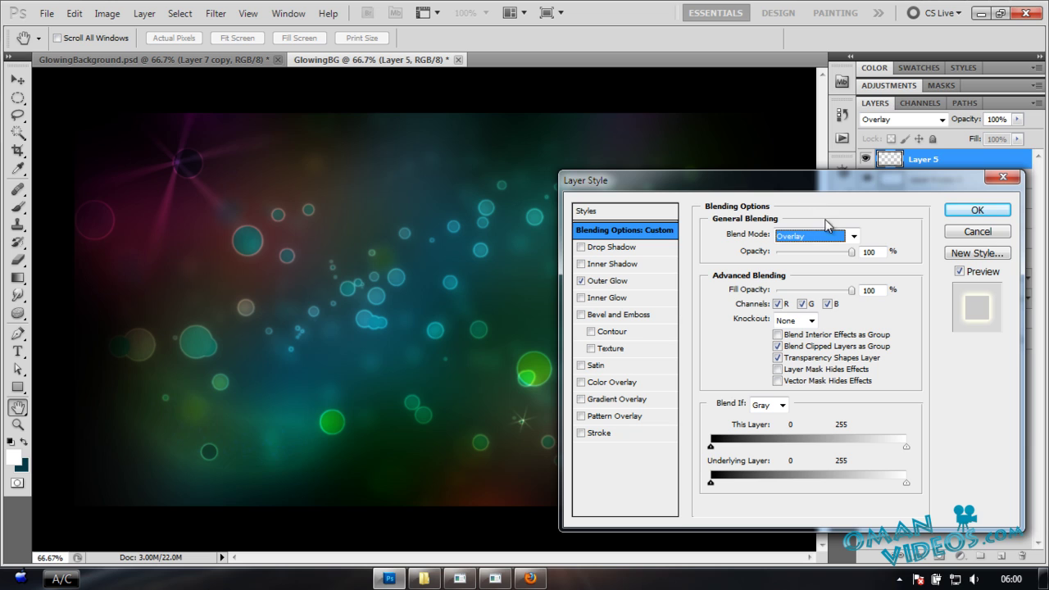
click(822, 236)
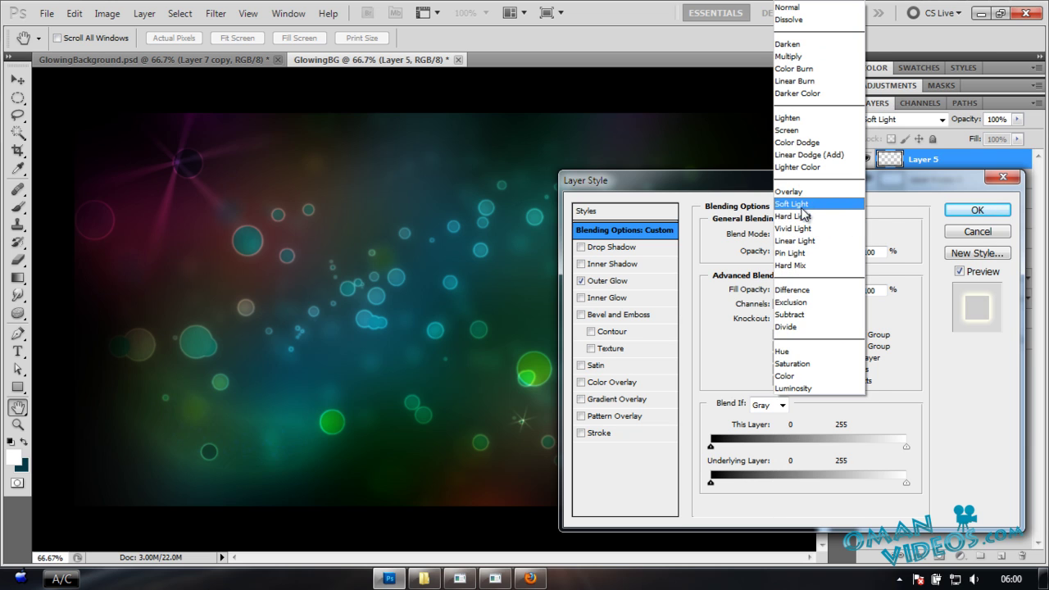
click(806, 204)
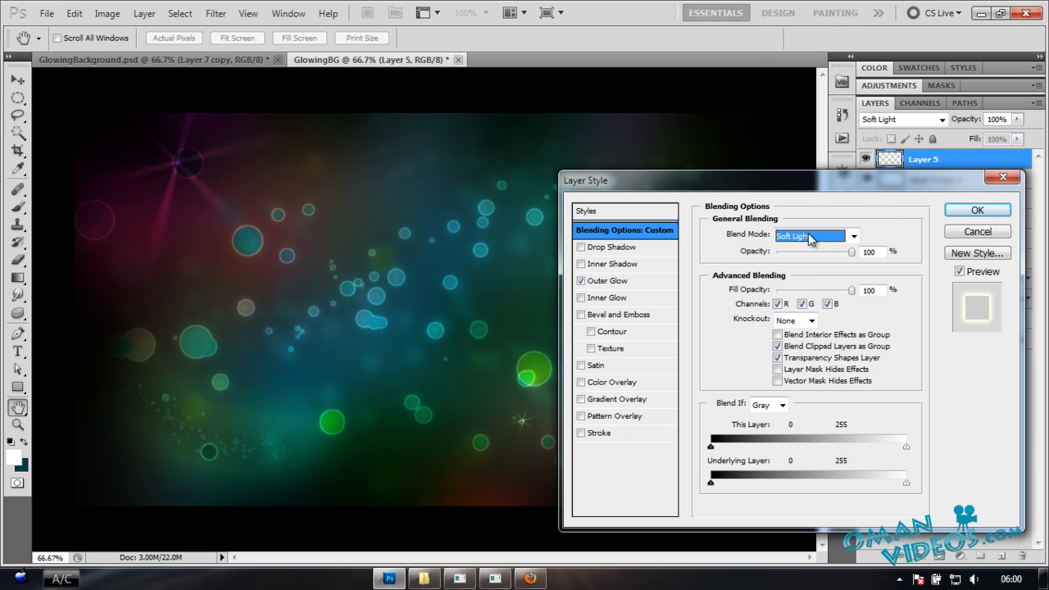
Set Layer 5's Outer Glow to 73 px size and 3% spread, and apply the layer style
click(629, 283)
drag(802, 365, 768, 352)
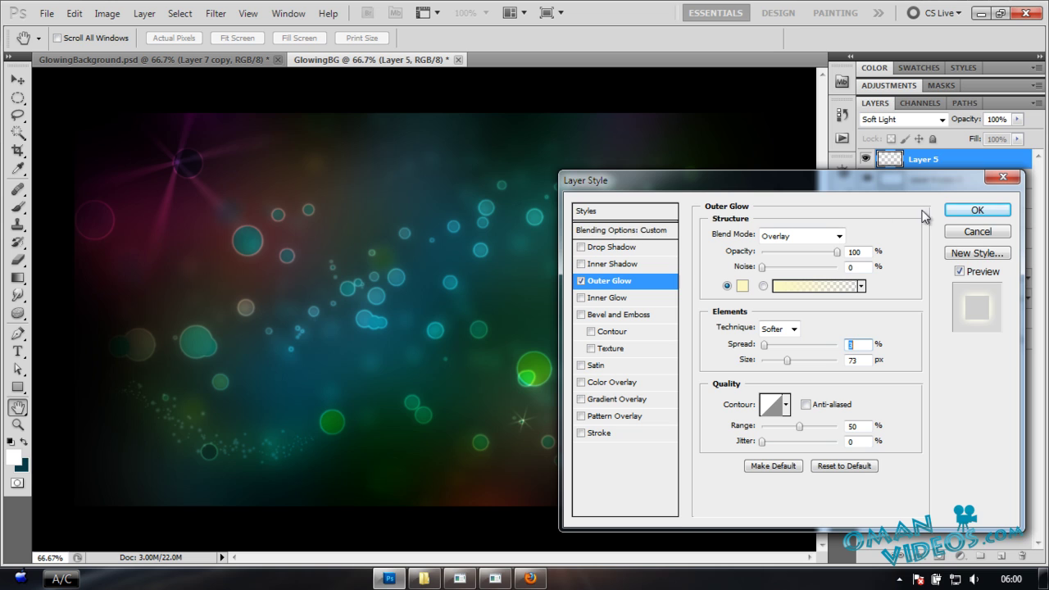
click(950, 215)
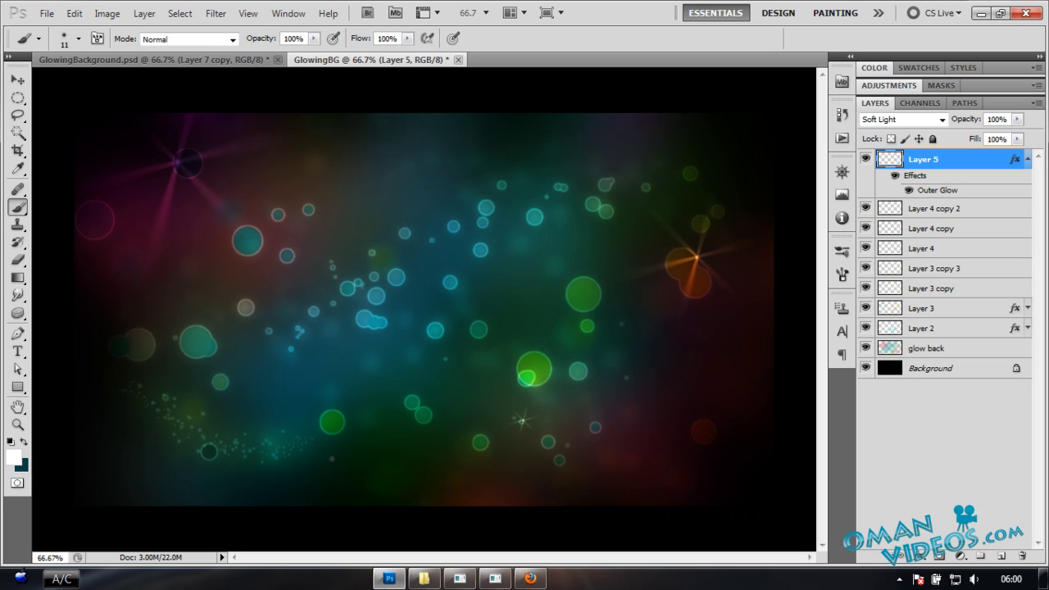
Duplicate the Layer 5 particle trail near the centre of the image and rotate the copy 135°
key(v)
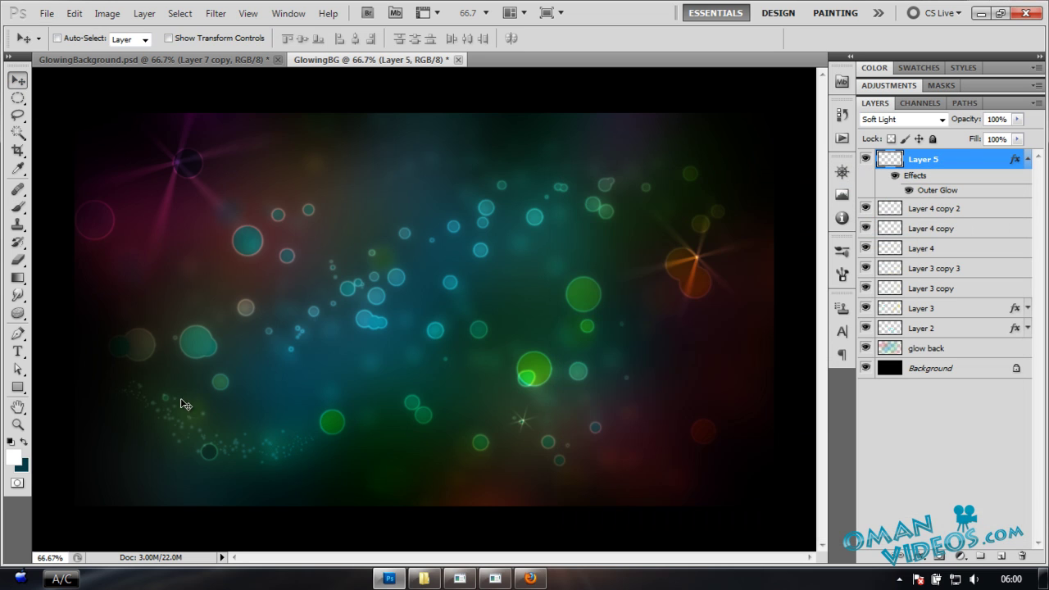
key(ctrl+j)
key(ctrl+z)
drag(276, 468, 394, 390)
key(ctrl+j)
key(ctrl+t)
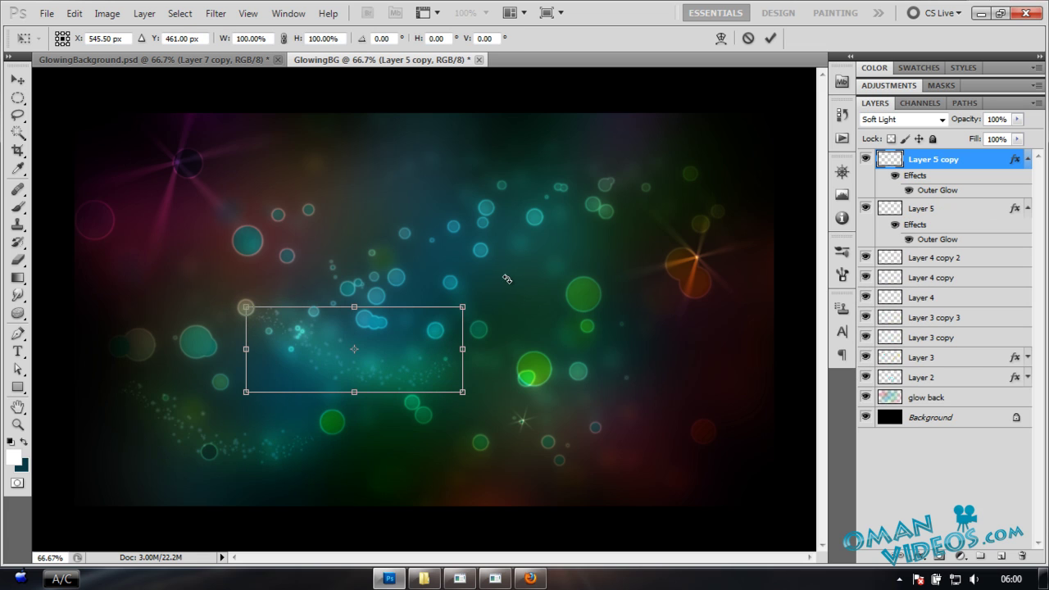
drag(506, 278, 283, 520)
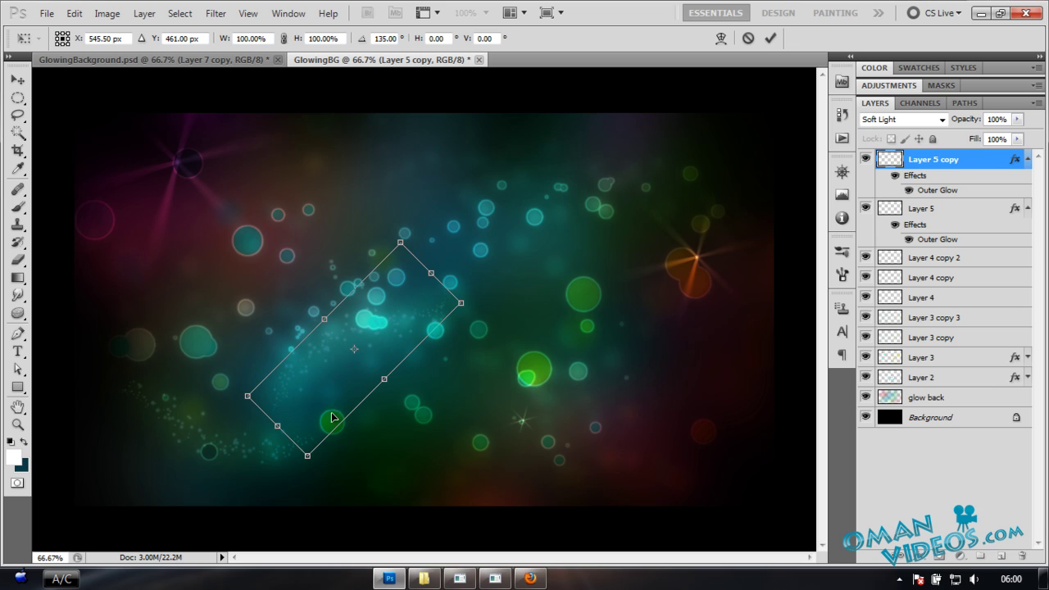
key(Return)
Place the Layer 5 copy across the orange star, rotated a further 18.69°, and collapse the effects lists of both trail layers
drag(392, 339, 615, 320)
key(ctrl+t)
drag(770, 234, 774, 274)
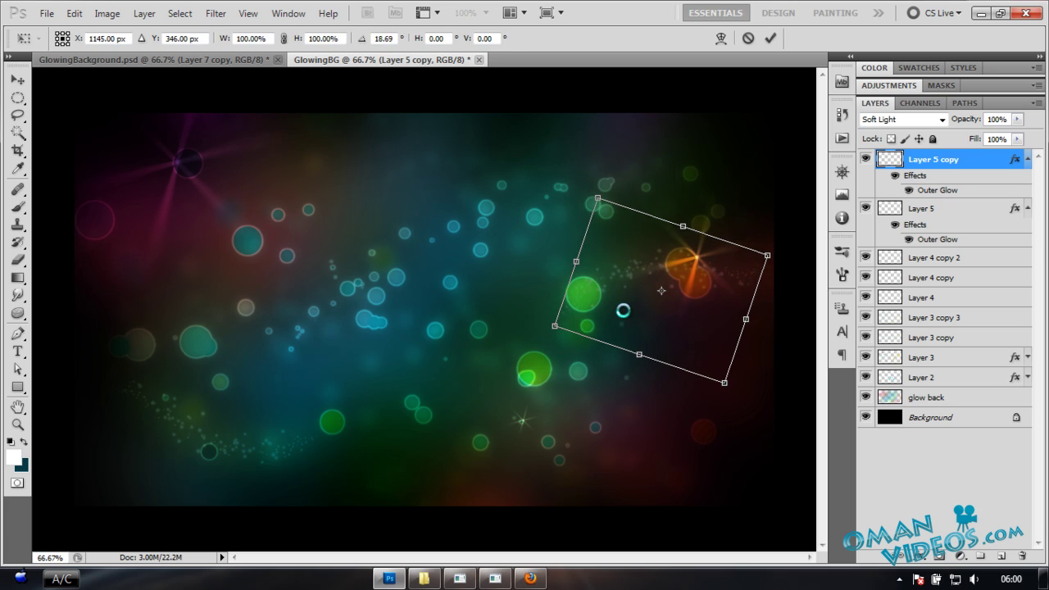
key(Return)
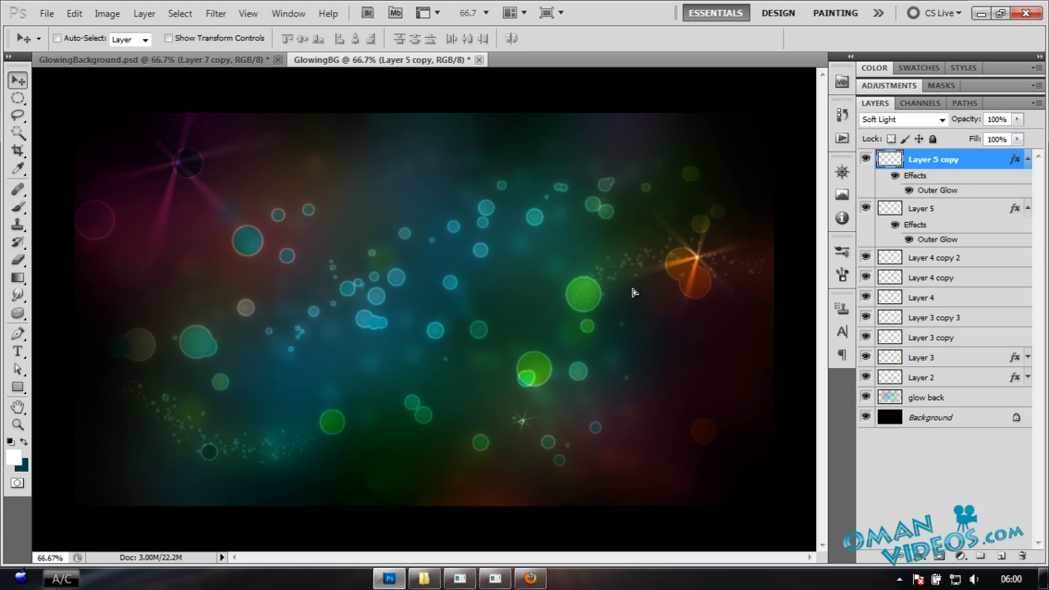
click(1026, 159)
click(1028, 179)
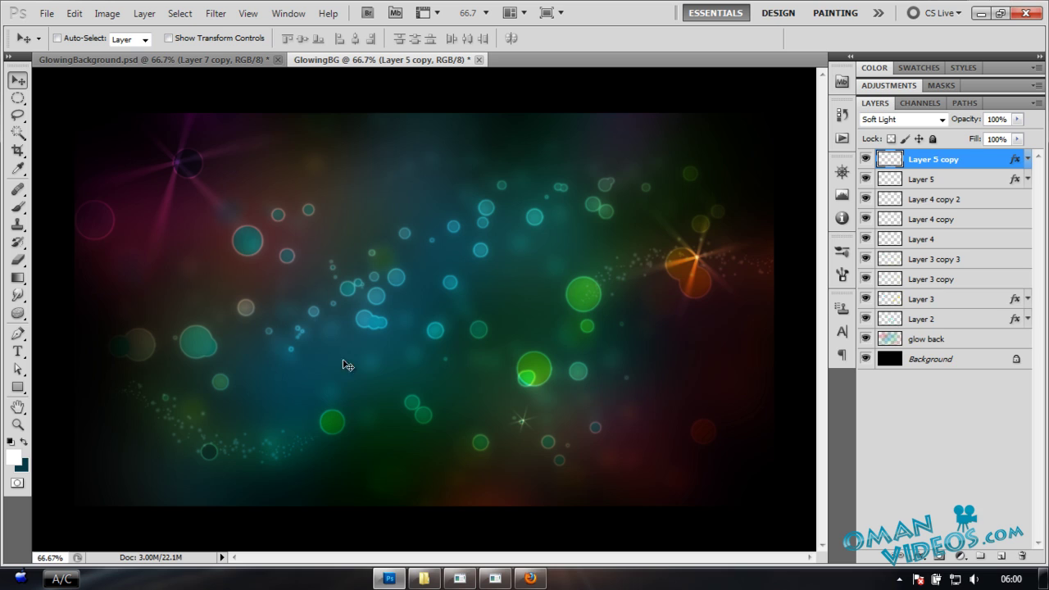
Add a text layer across the middle of the image reading "Glowing" with "Wall" on a second line
key(t)
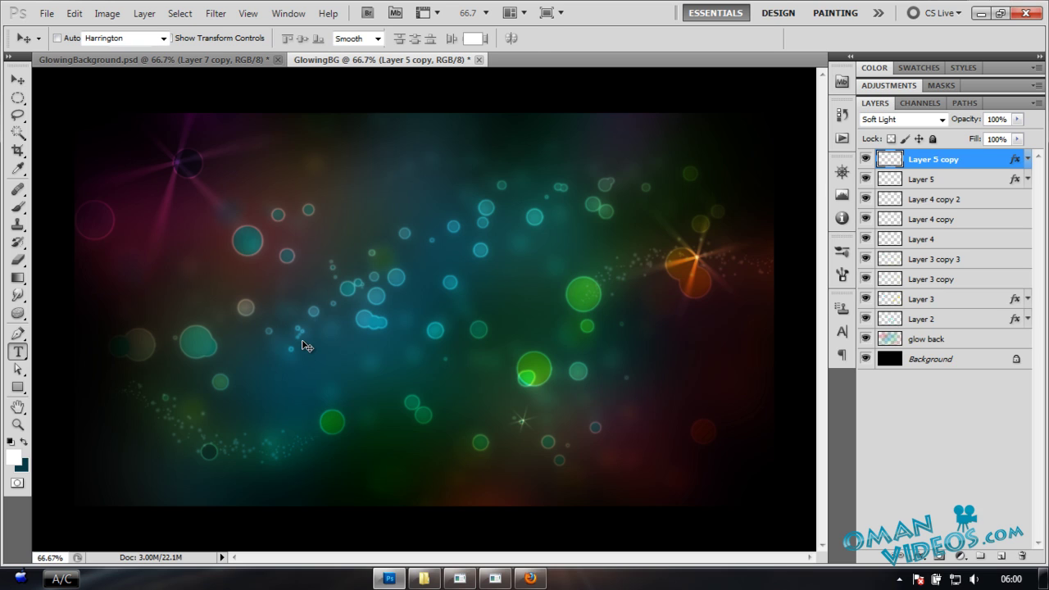
click(315, 344)
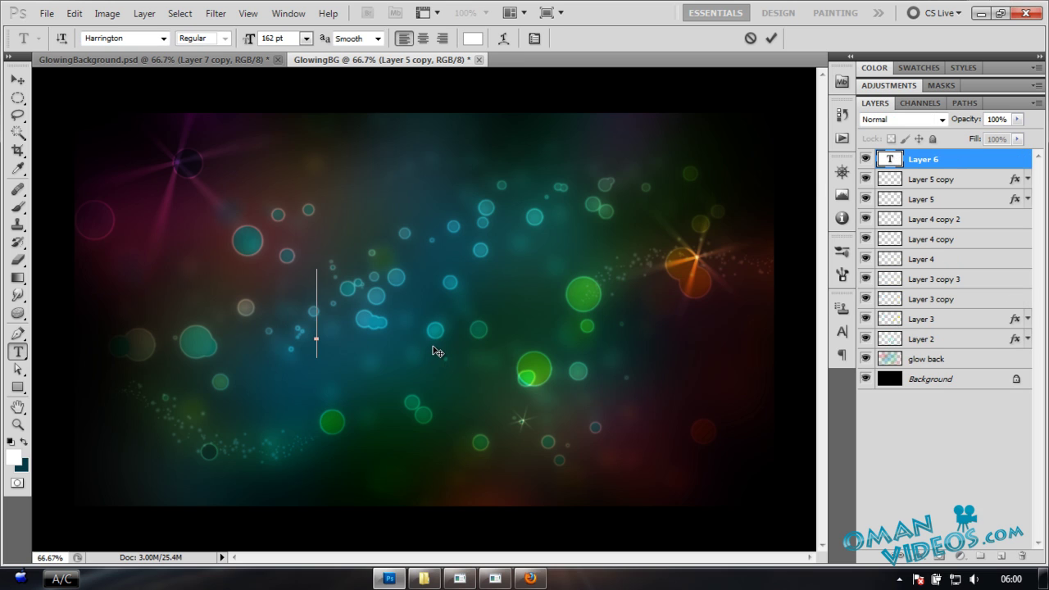
text(Glowing)
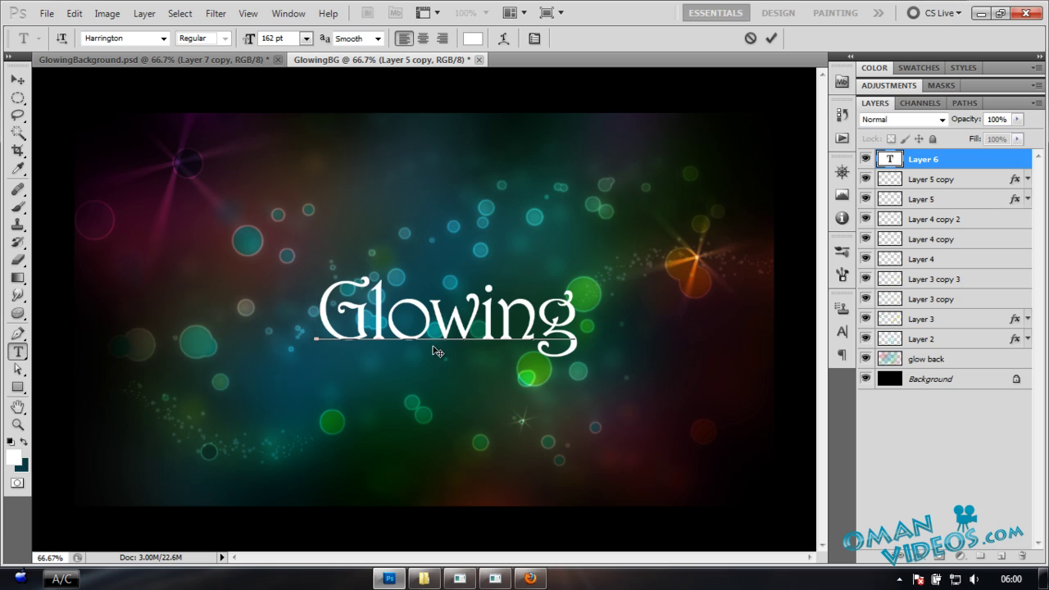
text(Bac)
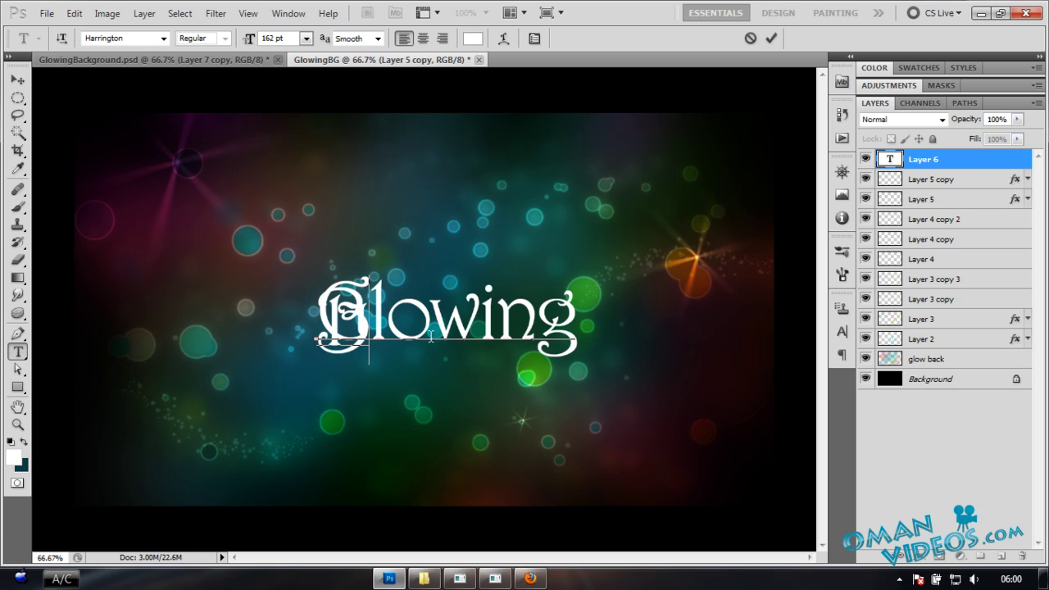
key(BackSpace)
key(BackSpace)
key(BackSpace)
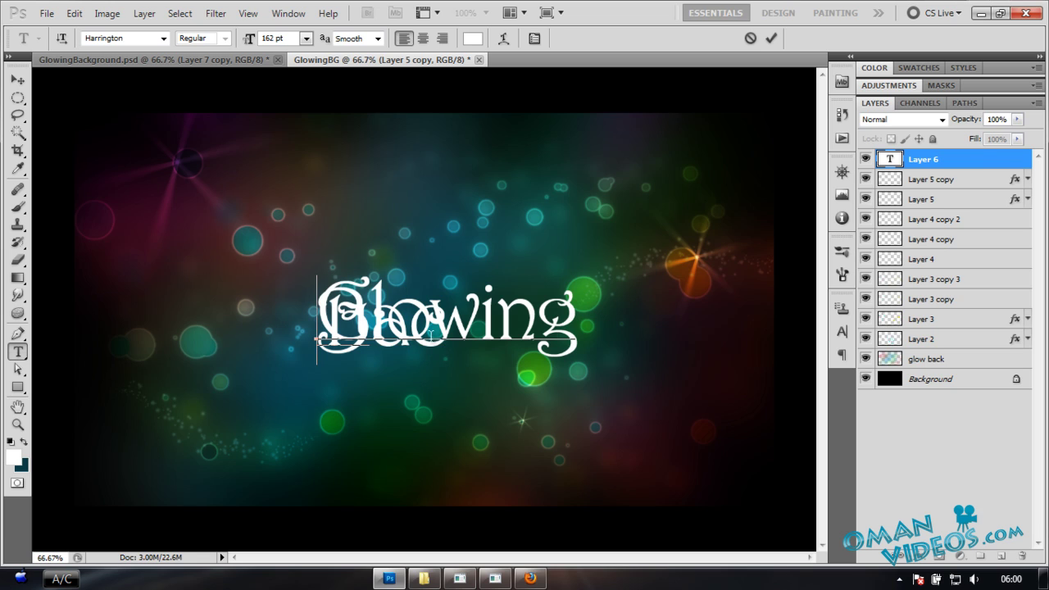
text(Wal)
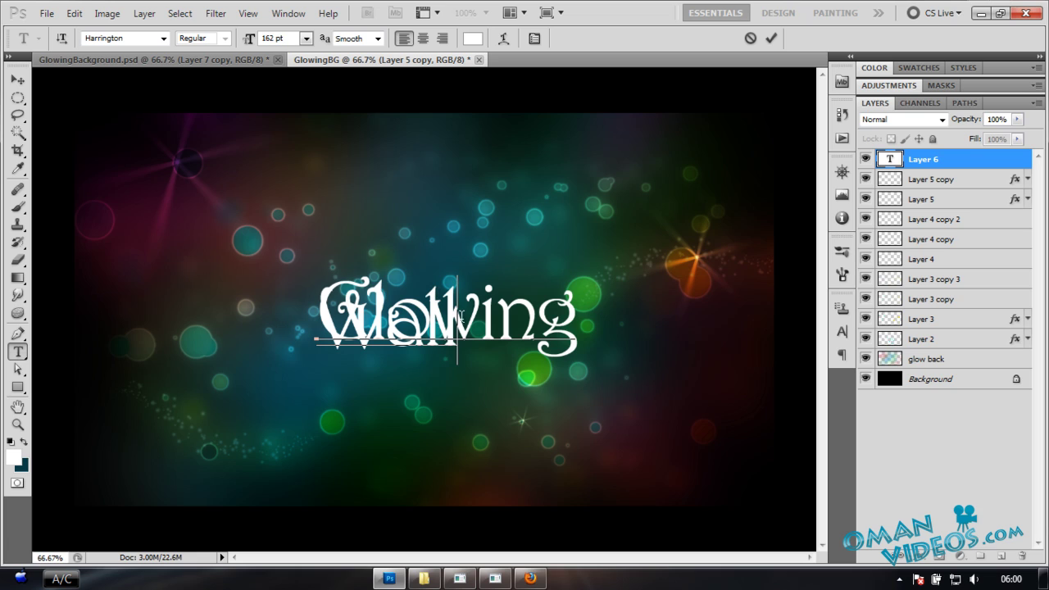
Increase the leading of the whole text until "Wall" sits clear beneath "Glowing"
key(ctrl+a)
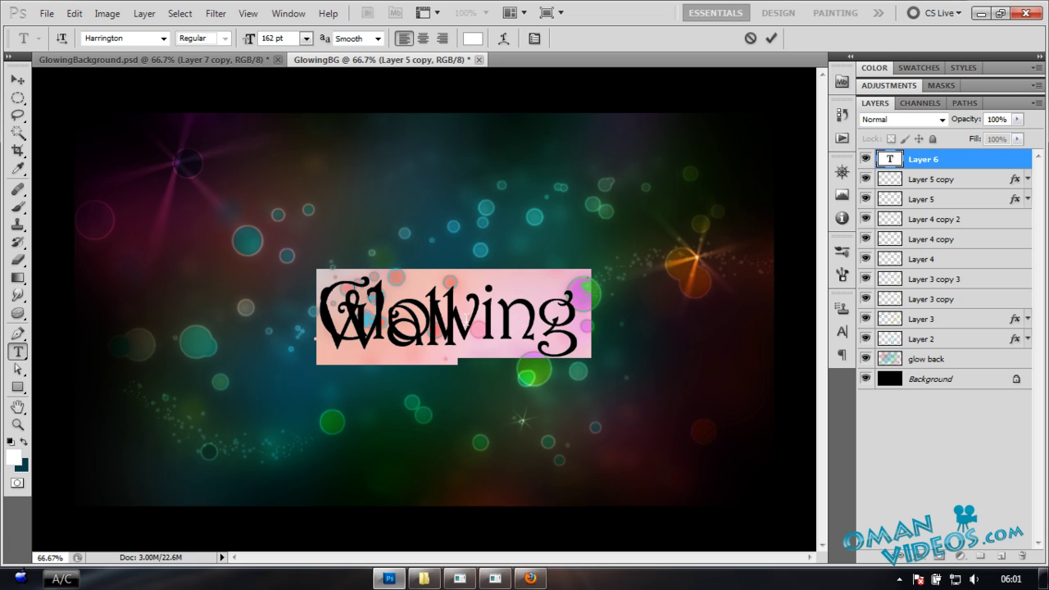
key(alt+Down)
key(alt+Down)
key(alt+Down)
key(alt+Down)
key(alt+Down)
key(alt+Down)
key(alt+Down)
key(alt+Down)
key(alt+Down)
key(alt+Down)
key(alt+Down)
key(alt+Down)
key(alt+Down)
key(alt+Down)
key(alt+Down)
key(alt+Down)
key(alt+Down)
key(alt+Down)
key(alt+Down)
key(alt+Down)
key(alt+Down)
key(alt+Down)
key(alt+Down)
key(alt+Down)
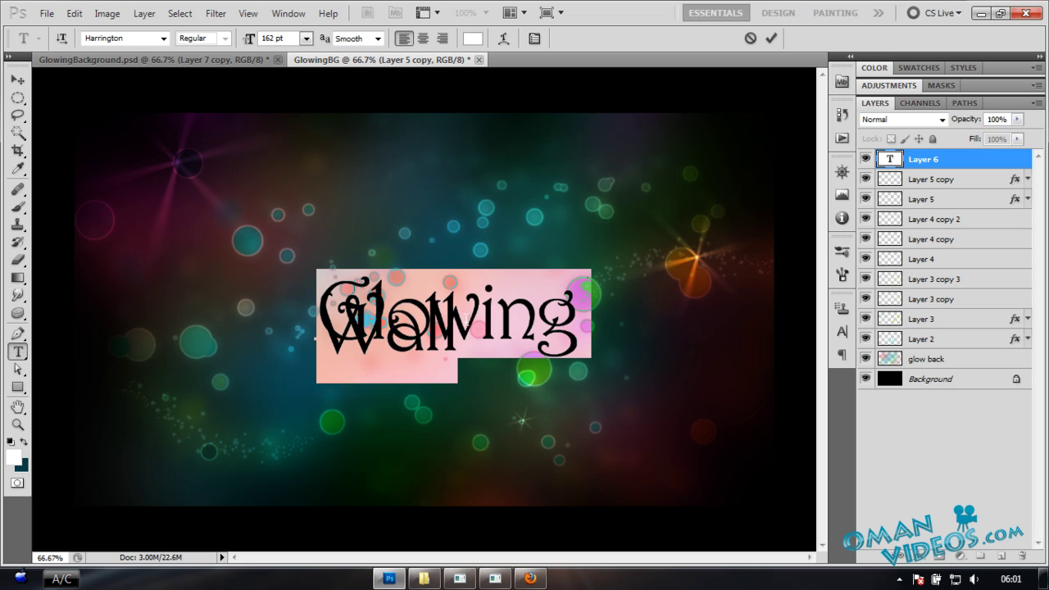
key(alt+Down)
key(alt+Down)
key(alt+Down)
key(alt+Down)
key(alt+Down)
key(alt+Down)
key(alt+Down)
key(alt+Down)
key(alt+Down)
key(alt+Down)
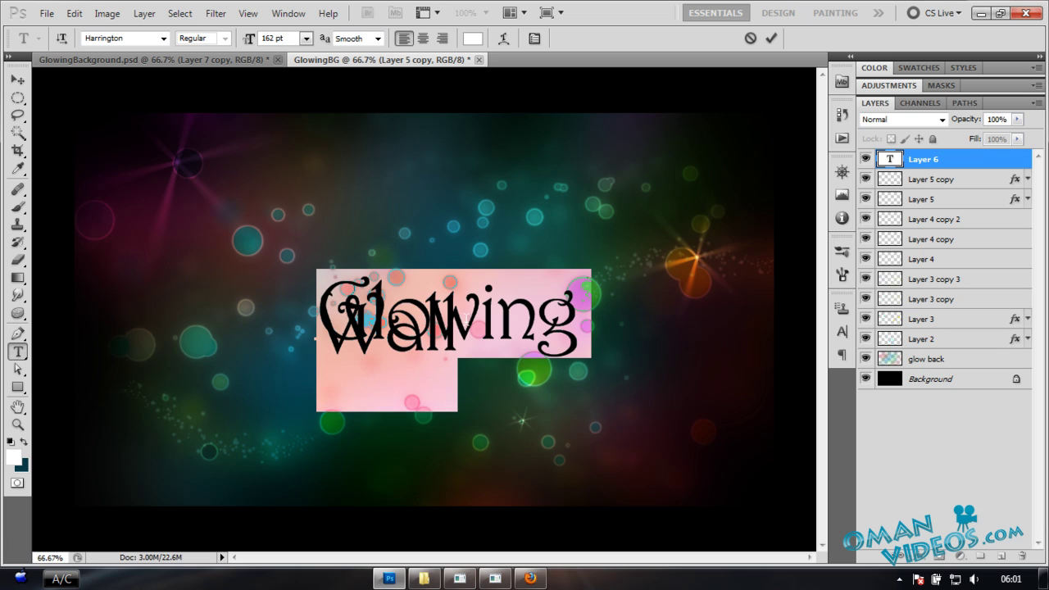
click(476, 369)
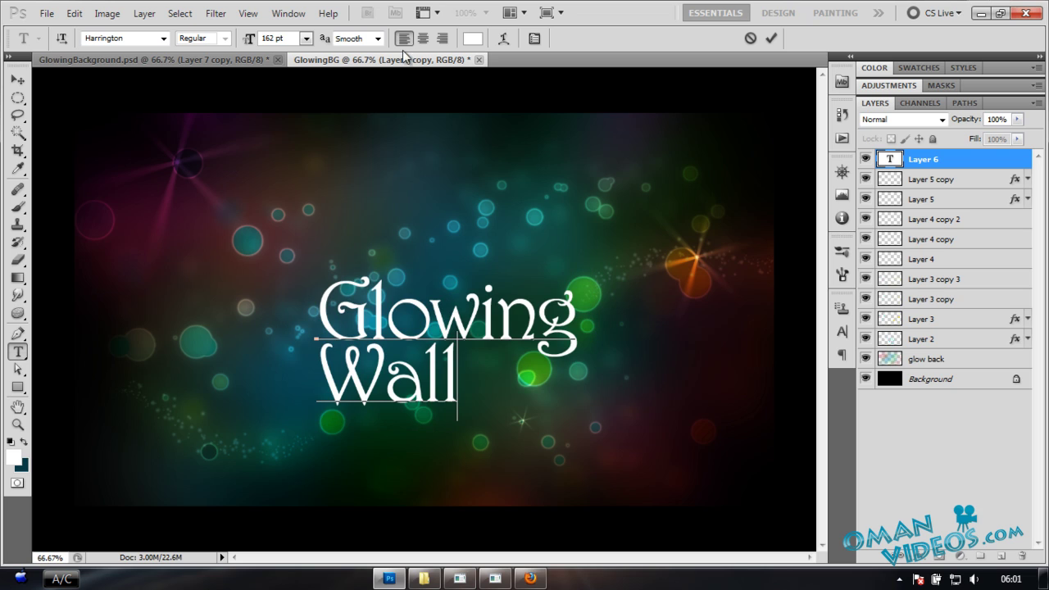
Try right-aligning the "Wall" line, delete it, and right-align the "Glowing" line
drag(454, 376, 290, 383)
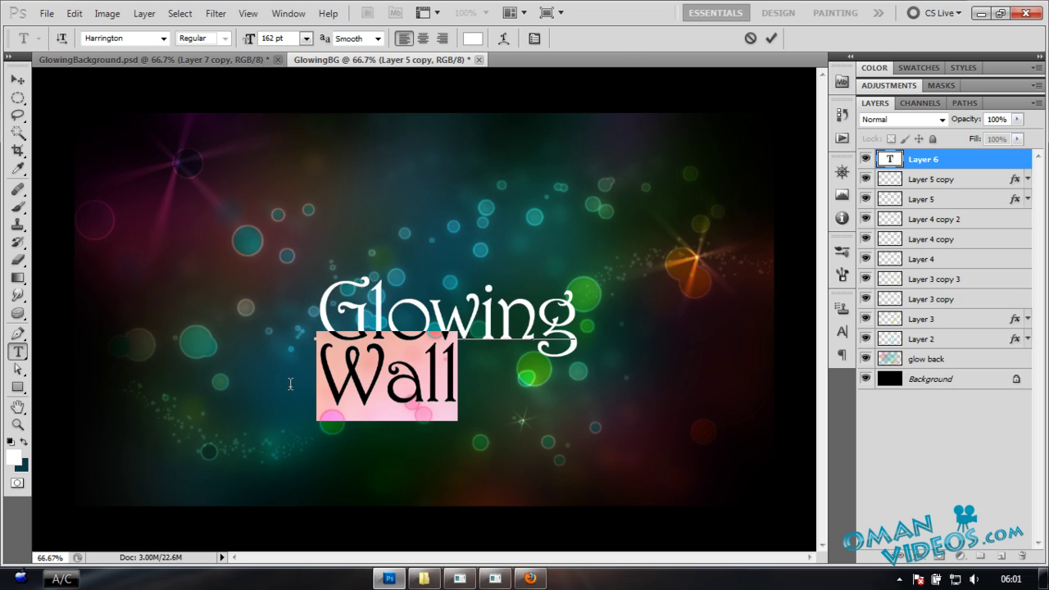
click(441, 38)
click(402, 39)
key(BackSpace)
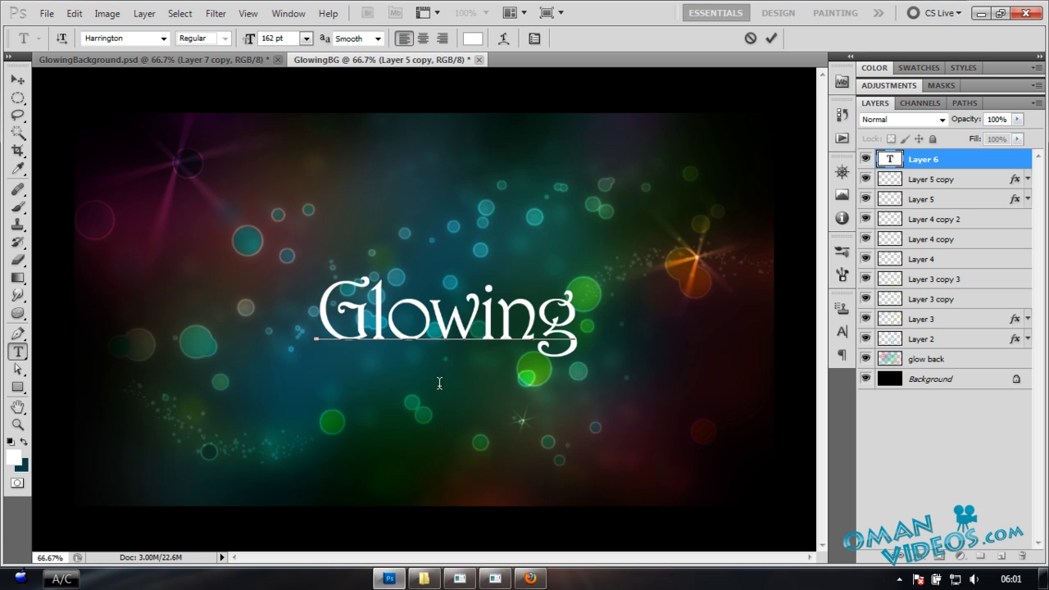
click(443, 39)
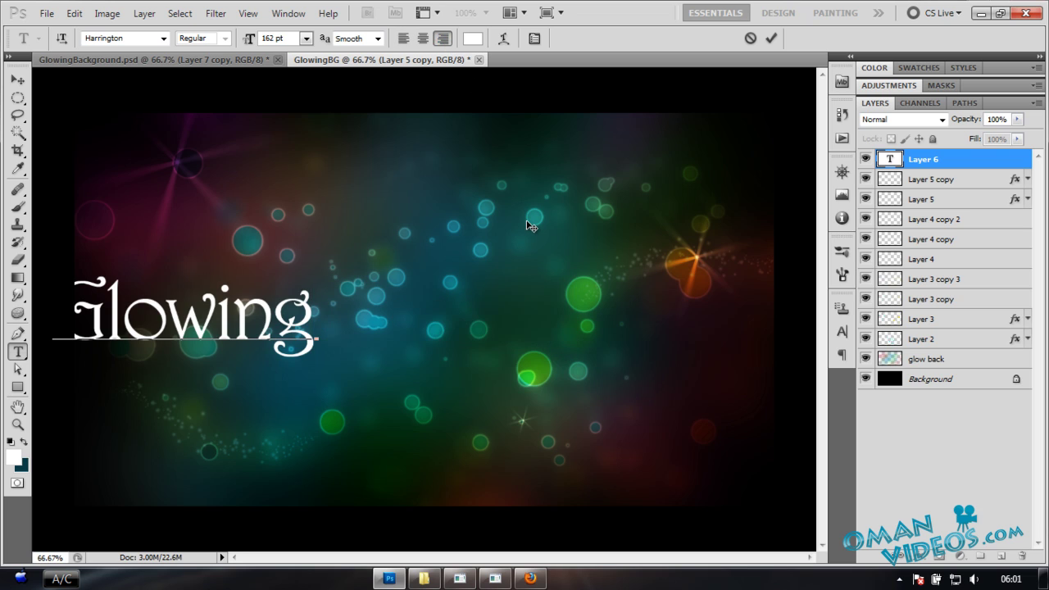
Undo the recent text edits to restore the deleted "Wall" line
key(ctrl+z)
key(ctrl+z)
key(ctrl+z)
key(ctrl+z)
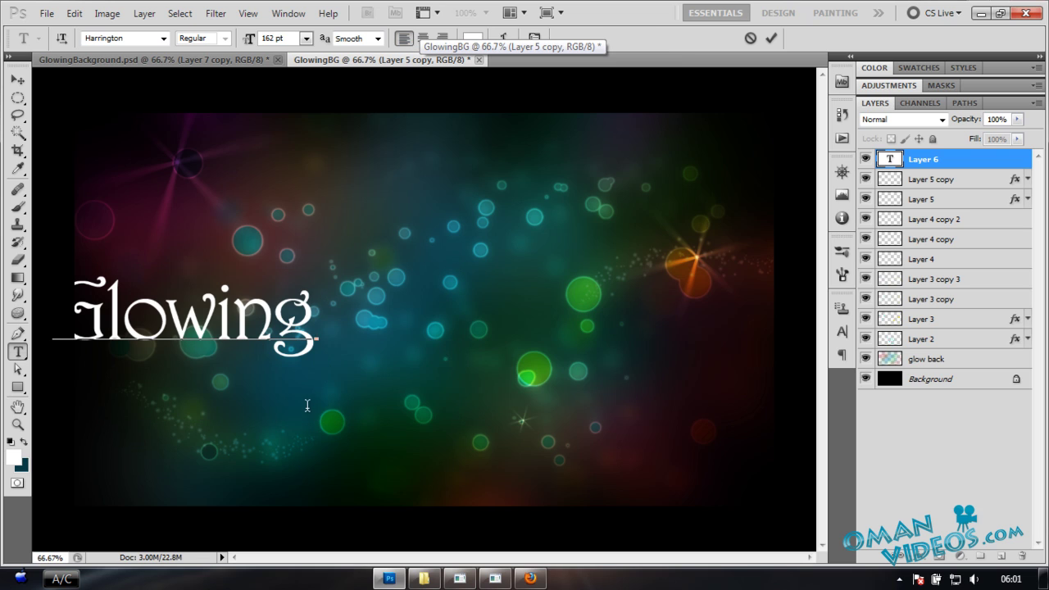
key(ctrl+z)
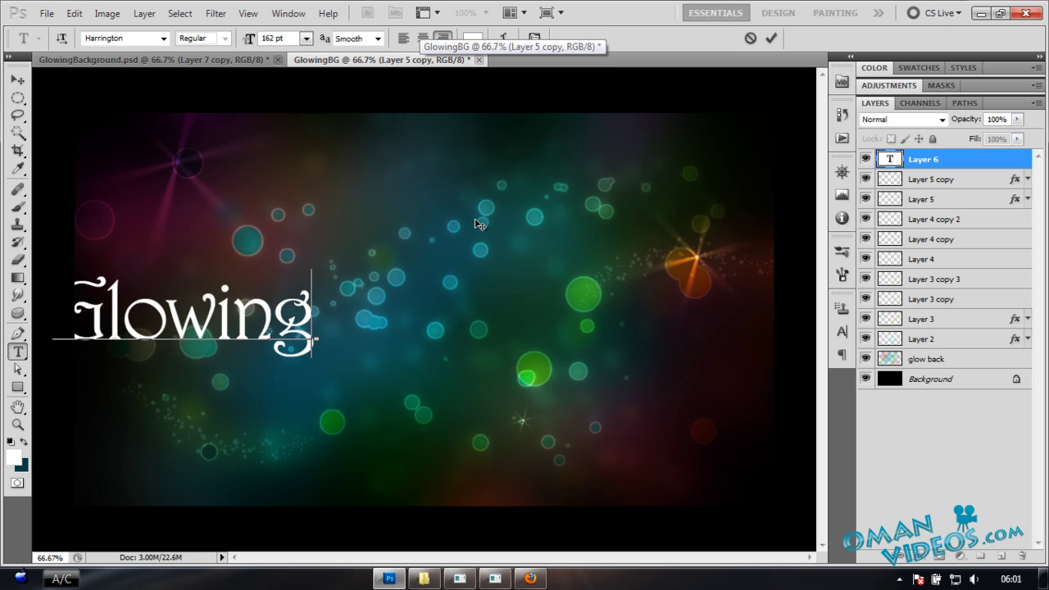
key(ctrl+z)
Right-align "Wall" beneath "Glowing" on its own line and move the title to just right of the image's centre
key(ctrl+a)
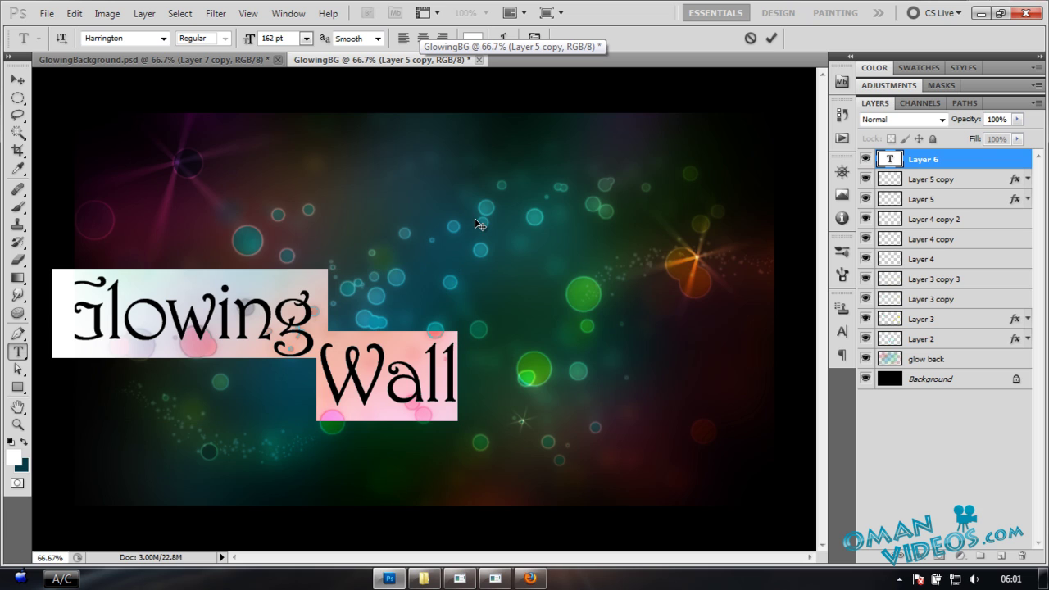
key(Right)
key(ctrl+shift+r)
key(BackSpace)
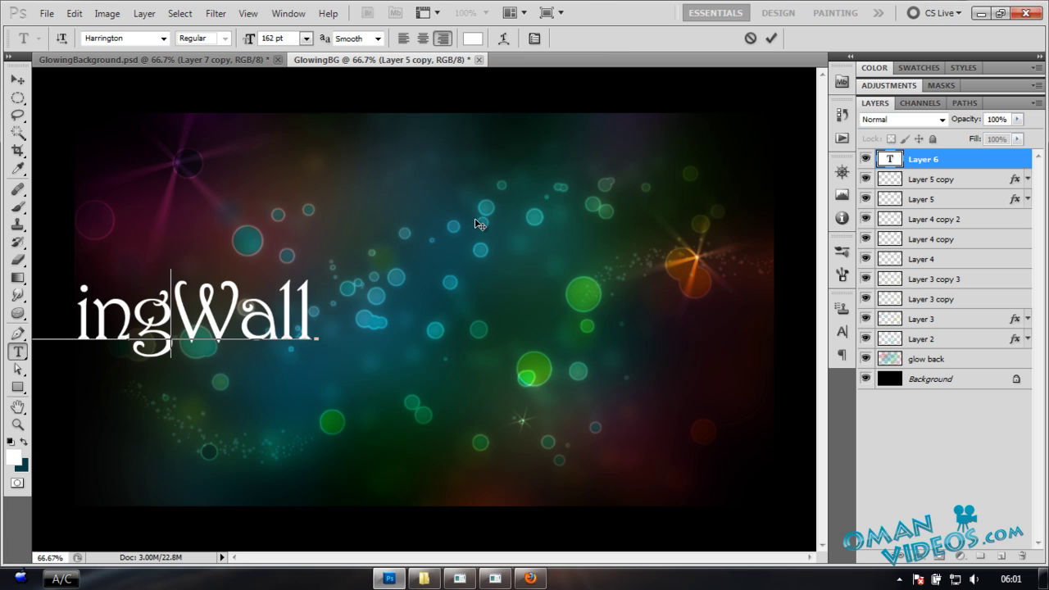
key(Return)
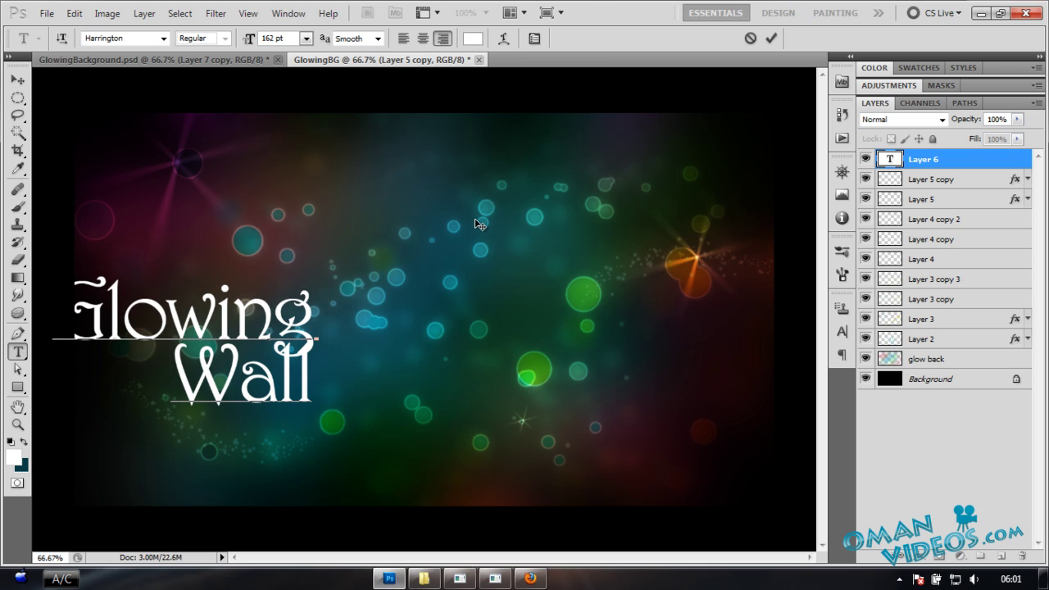
click(18, 79)
drag(256, 376, 544, 369)
Set the font size of "Wall" to 104 pt and shift the title slightly down and to the right
key(t)
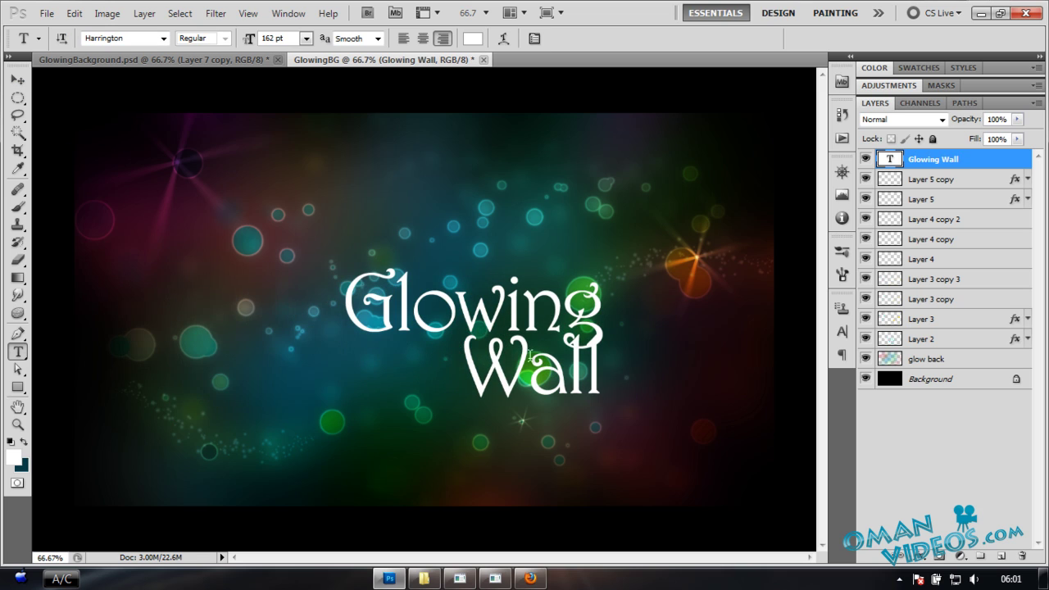
double_click(506, 367)
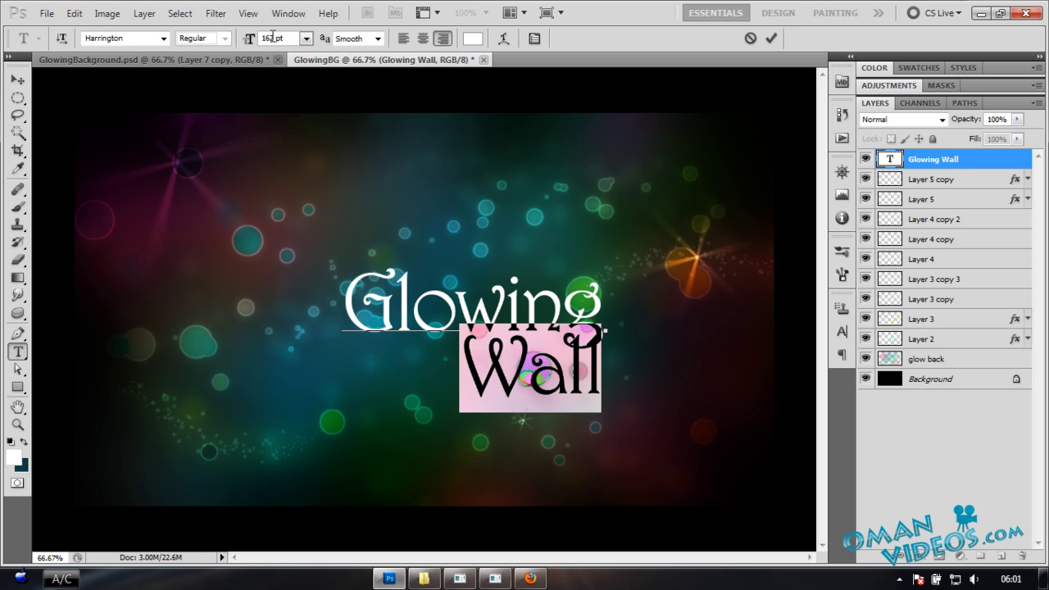
drag(250, 45, 205, 52)
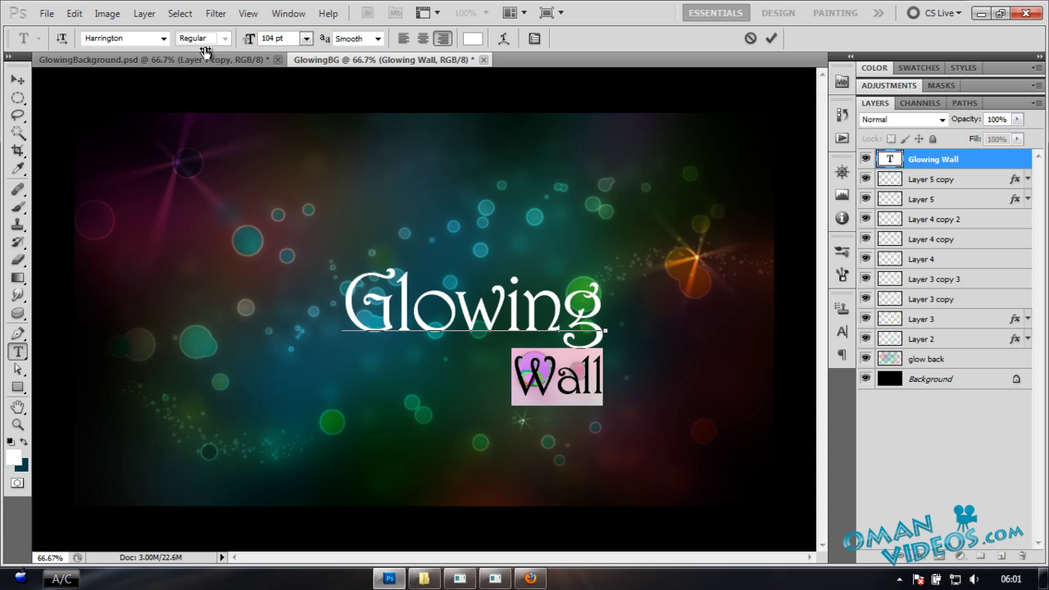
click(17, 79)
drag(581, 371, 600, 386)
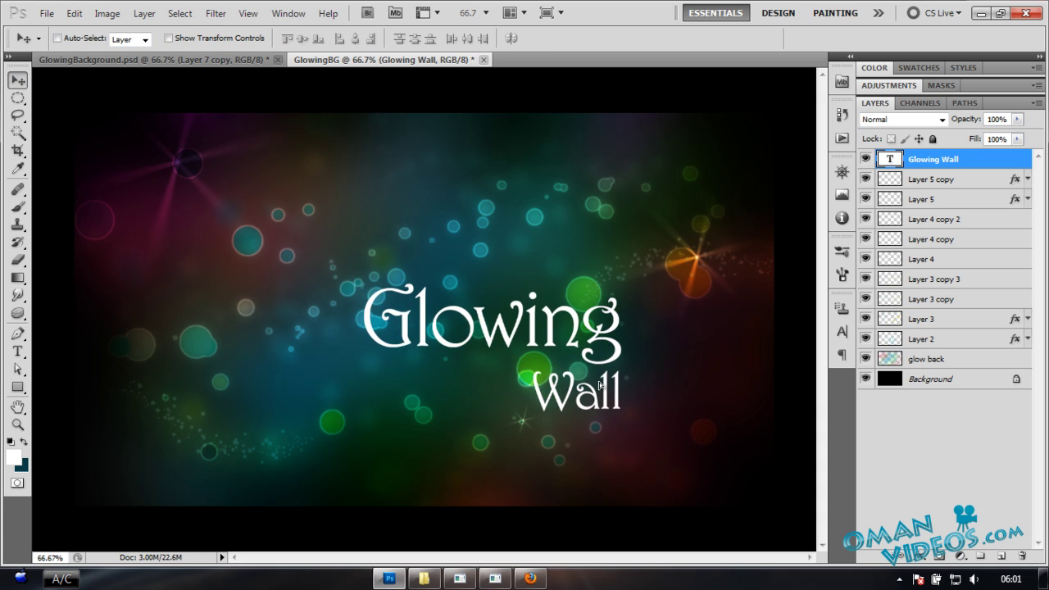
Reduce the leading of the whole title to bring "Wall" closer to "Glowing"
key(t)
click(578, 410)
key(ctrl+a)
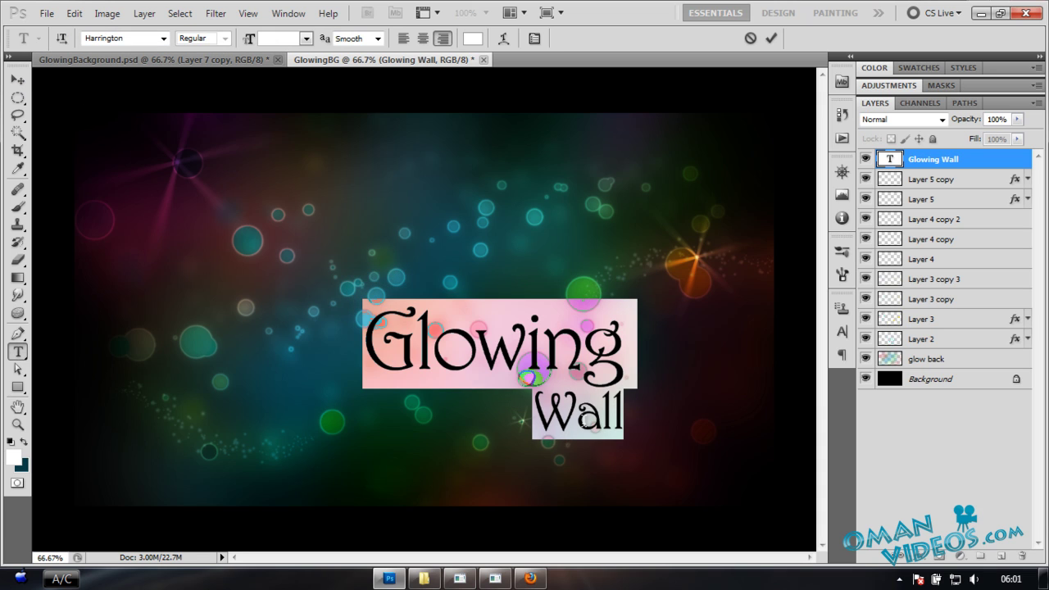
key(alt+Up)
key(alt+Up)
key(alt+Up)
Set the "W" of "Wall" to 137 pt and move the title up and slightly to the right
drag(573, 409, 554, 409)
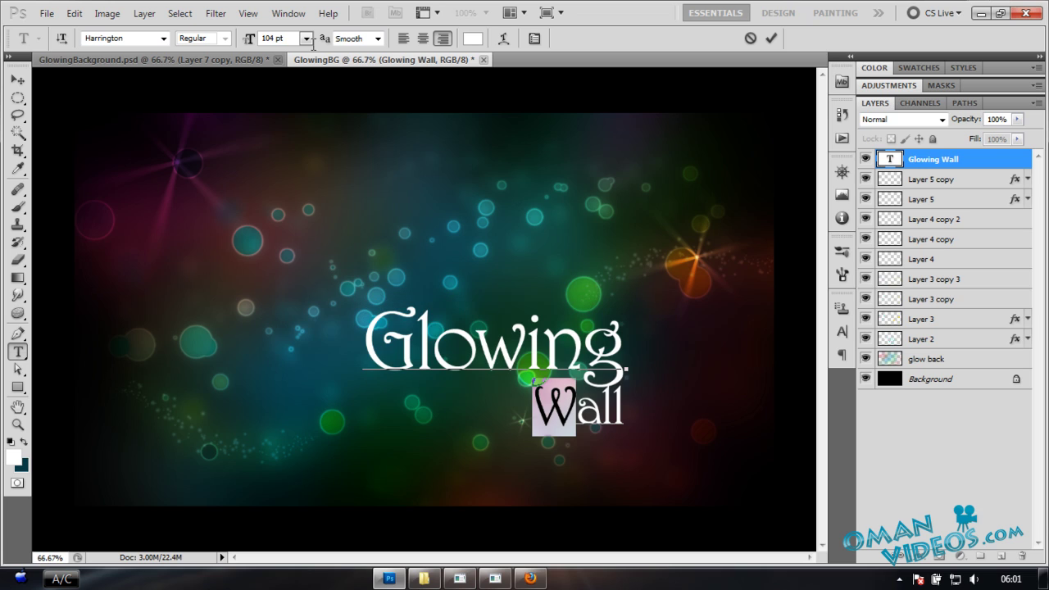
drag(261, 44, 284, 48)
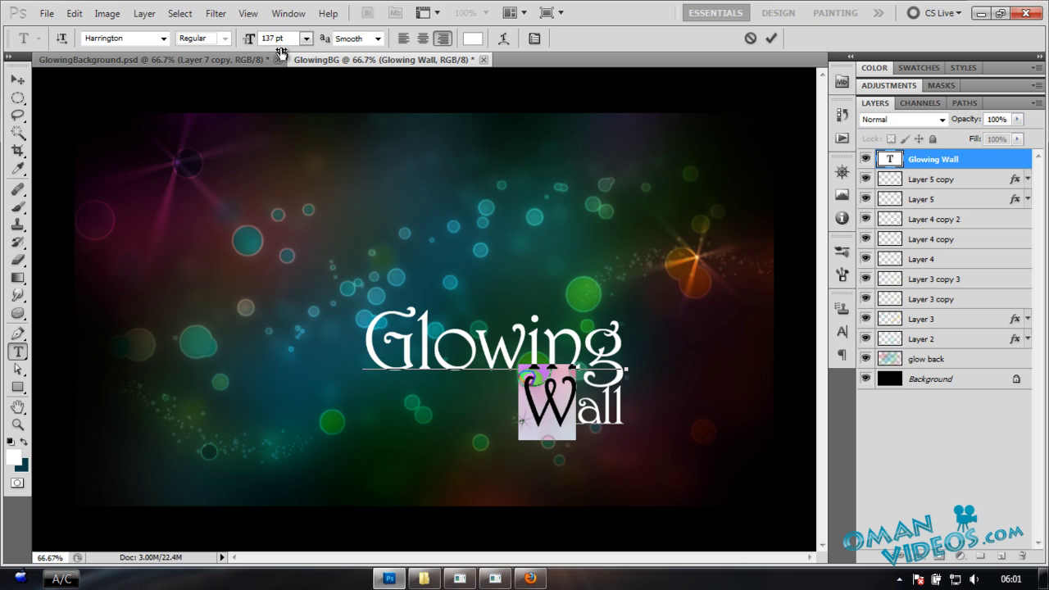
click(18, 79)
drag(601, 396, 615, 351)
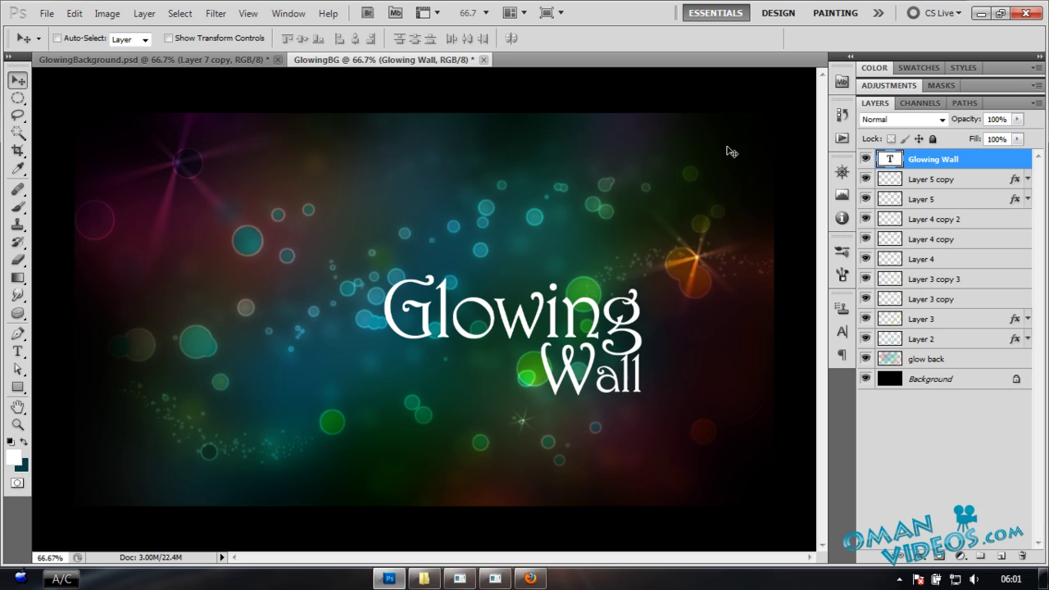
Add an Outer Glow to the Glowing Wall layer with Overlay blending, 94% opacity, 13% spread and 10 px size
key(ctrl+space)
click(565, 333)
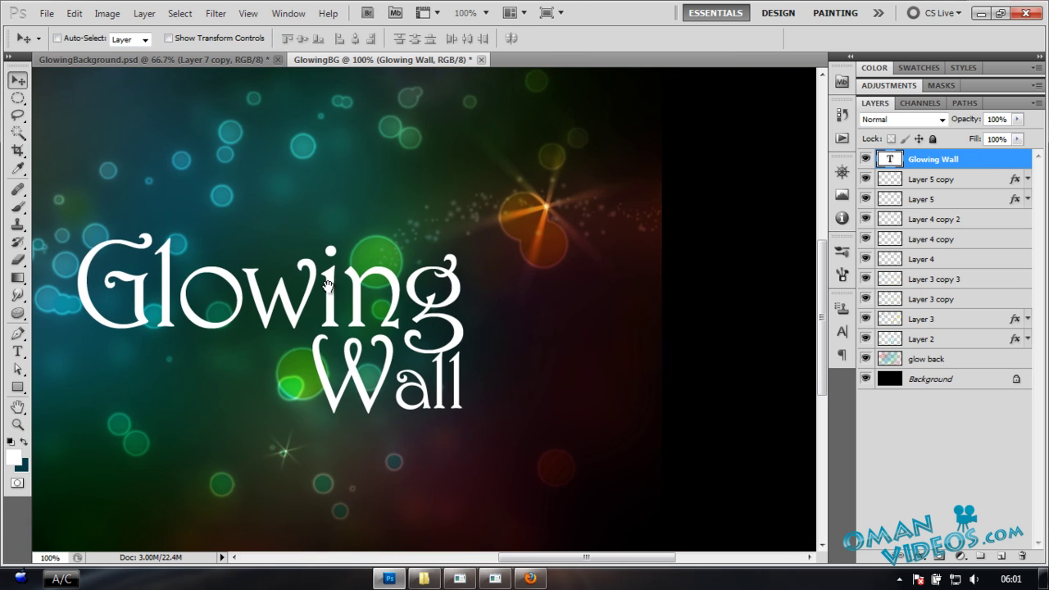
double_click(1022, 159)
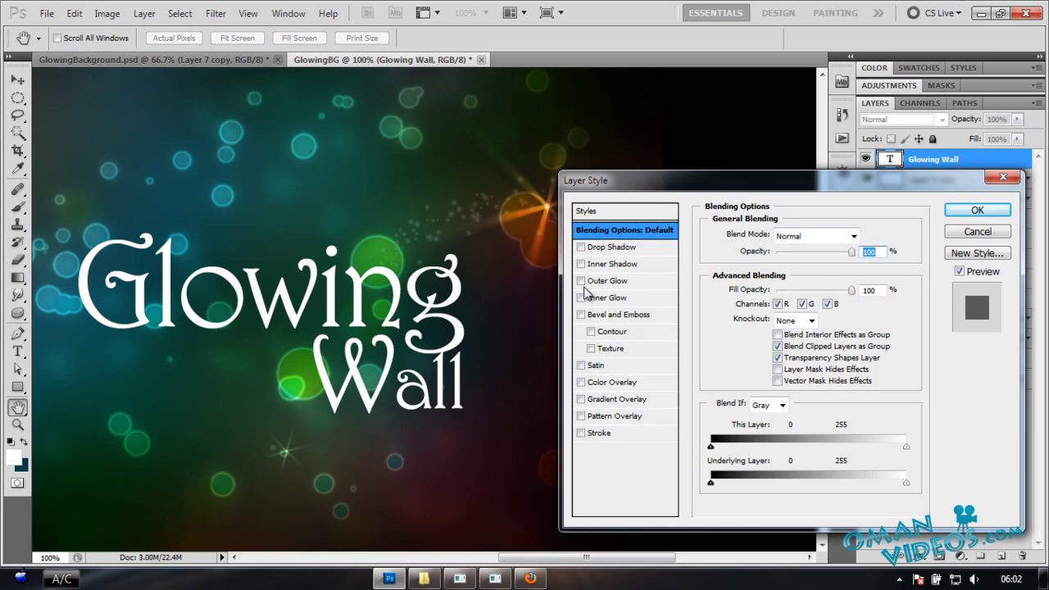
click(581, 281)
click(620, 282)
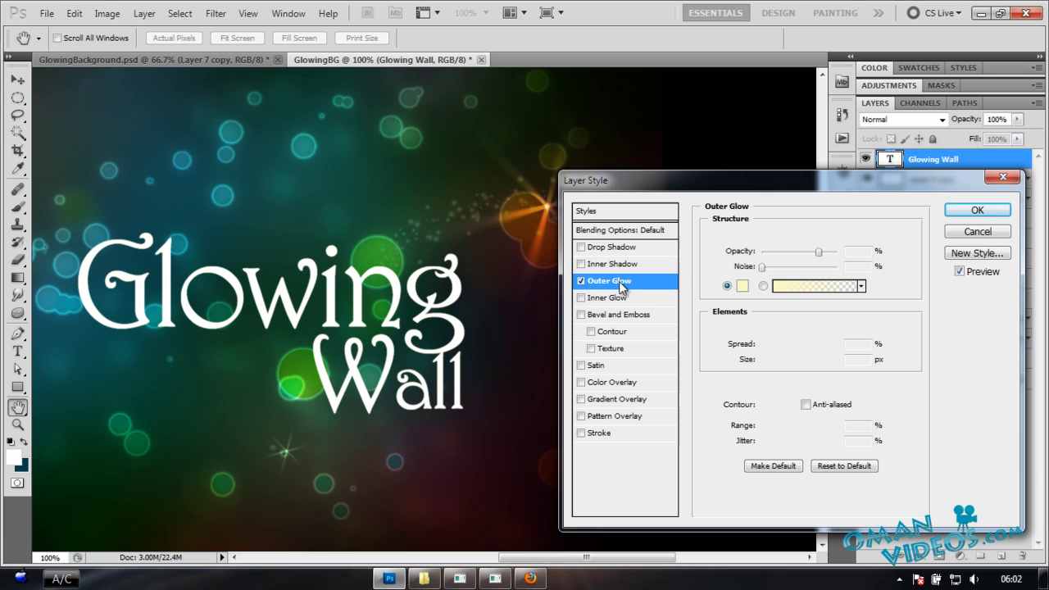
click(813, 236)
click(791, 198)
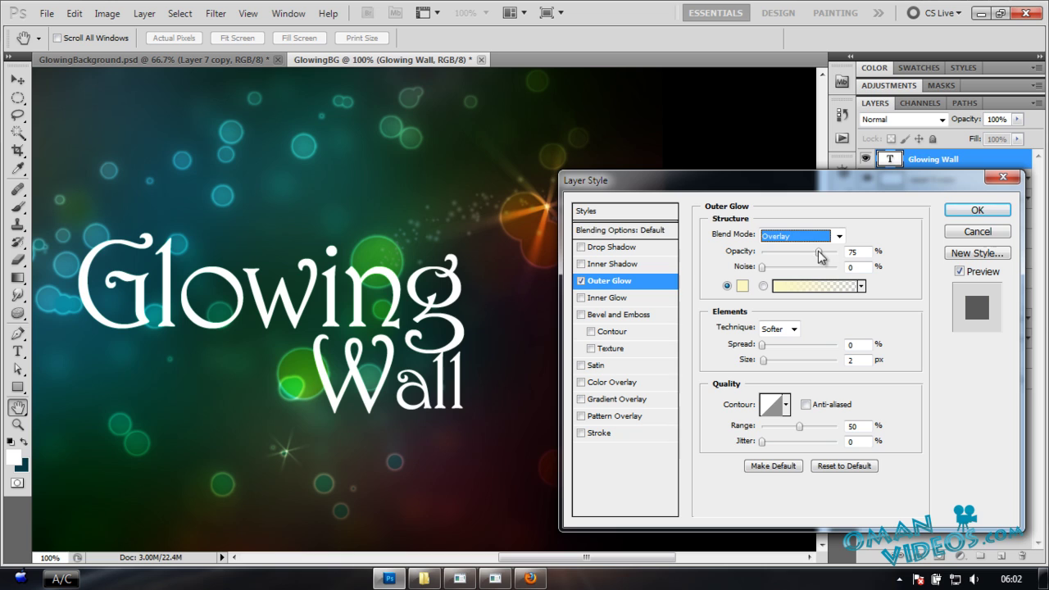
drag(818, 251, 832, 252)
mouse_move(764, 363)
mouse_down()
mouse_move(777, 367)
mouse_move(775, 345)
mouse_move(769, 367)
mouse_move(771, 345)
mouse_up()
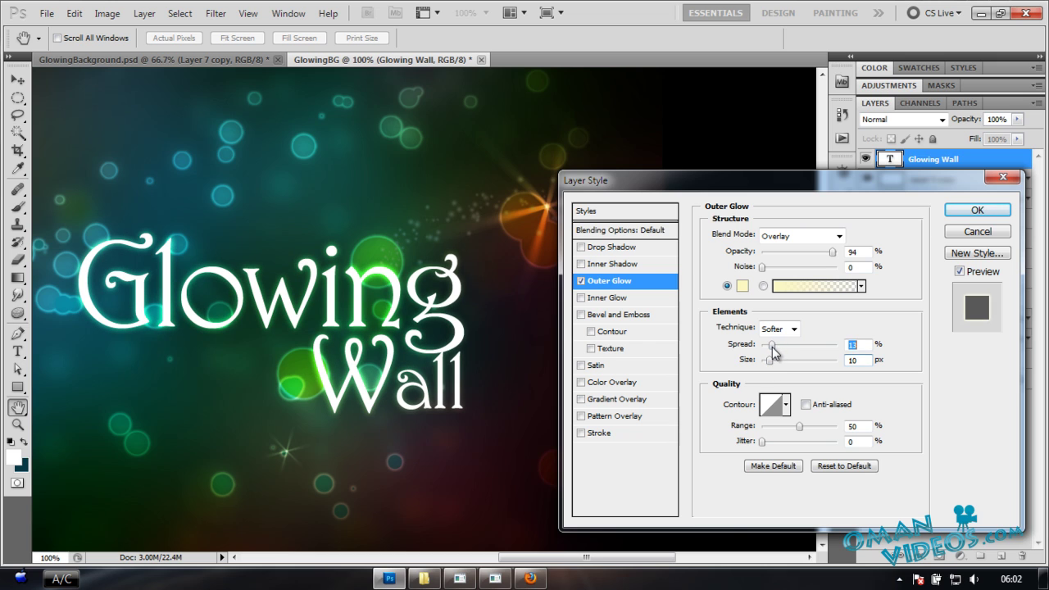
Set the title layer's blend mode to Overlay in its blending options, keeping Fill Opacity at 100%
click(624, 231)
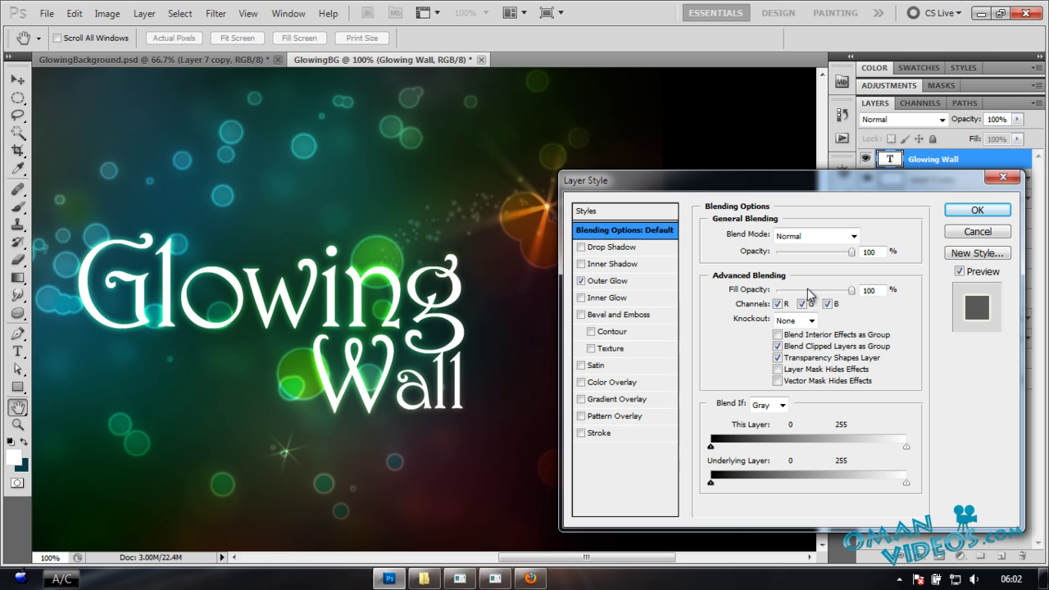
drag(811, 296, 895, 304)
click(785, 237)
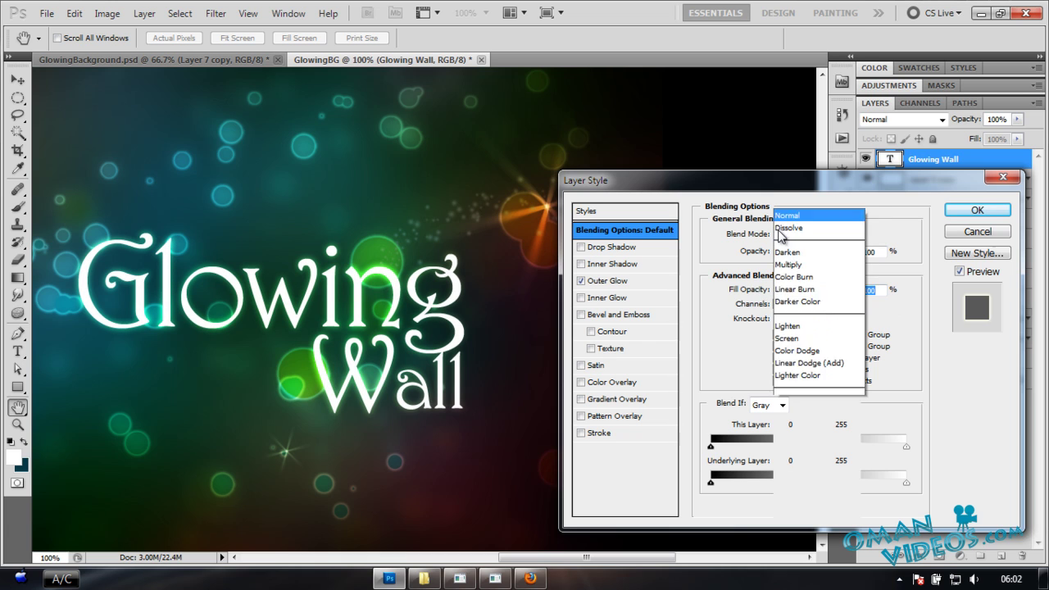
click(799, 191)
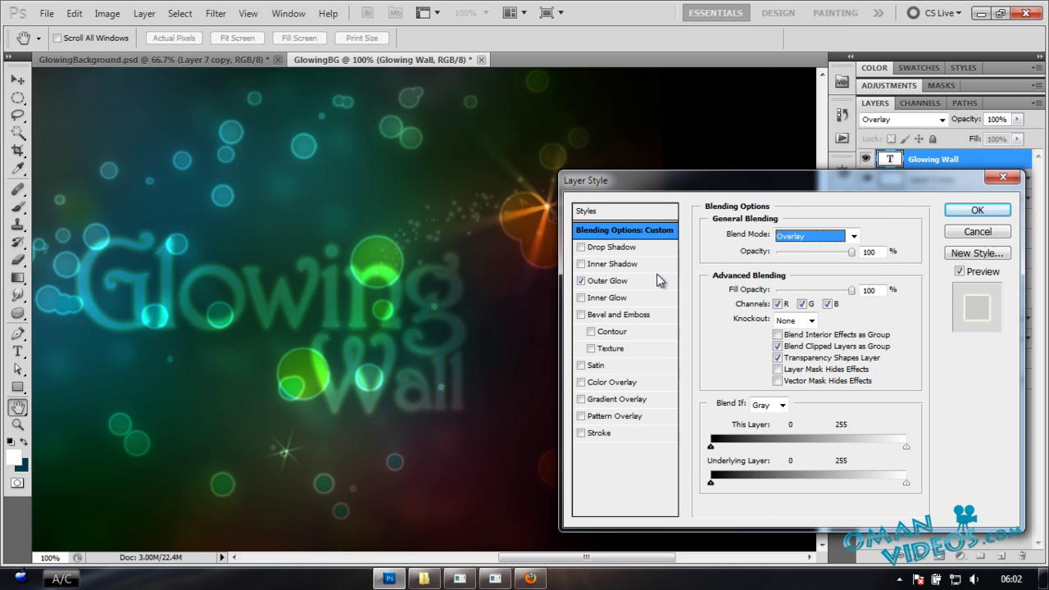
Adjust the title's Outer Glow to 100% opacity, 6% spread, 16 px size and 30% range
click(609, 282)
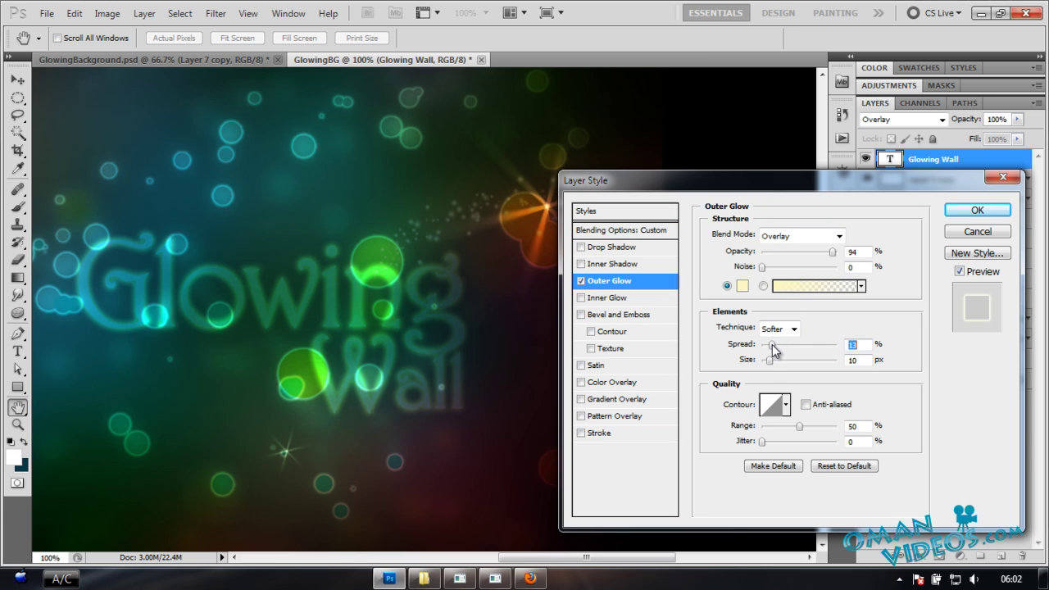
mouse_move(770, 366)
mouse_down()
mouse_move(779, 361)
mouse_move(763, 346)
mouse_move(774, 365)
mouse_up()
mouse_move(801, 427)
mouse_down()
mouse_move(788, 428)
mouse_move(822, 433)
mouse_move(783, 428)
mouse_up()
mouse_move(762, 346)
mouse_down()
mouse_move(781, 346)
mouse_move(793, 367)
mouse_move(766, 345)
mouse_up()
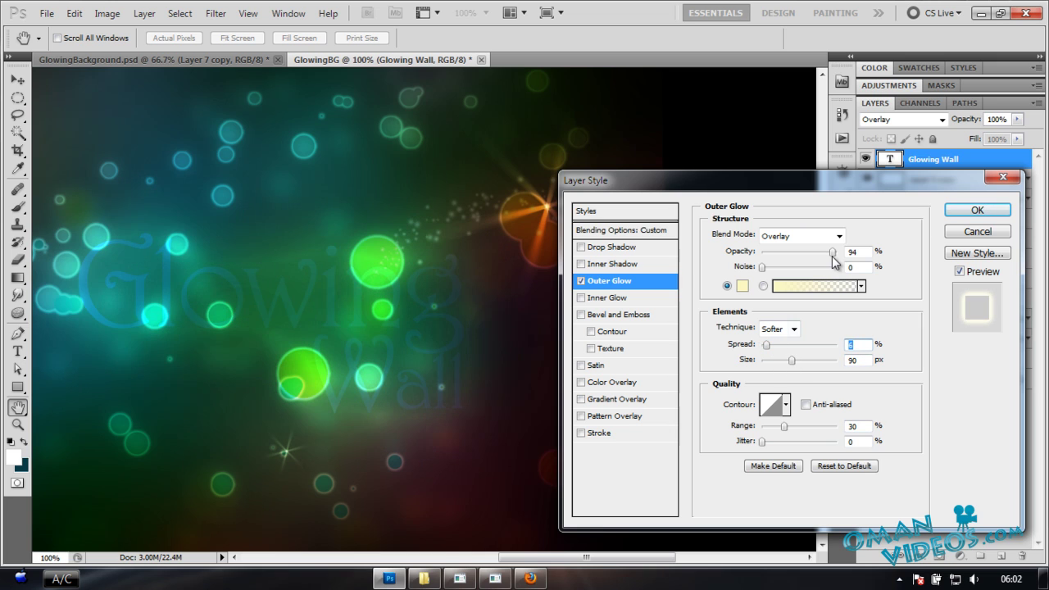
drag(833, 251, 865, 254)
drag(778, 368, 771, 373)
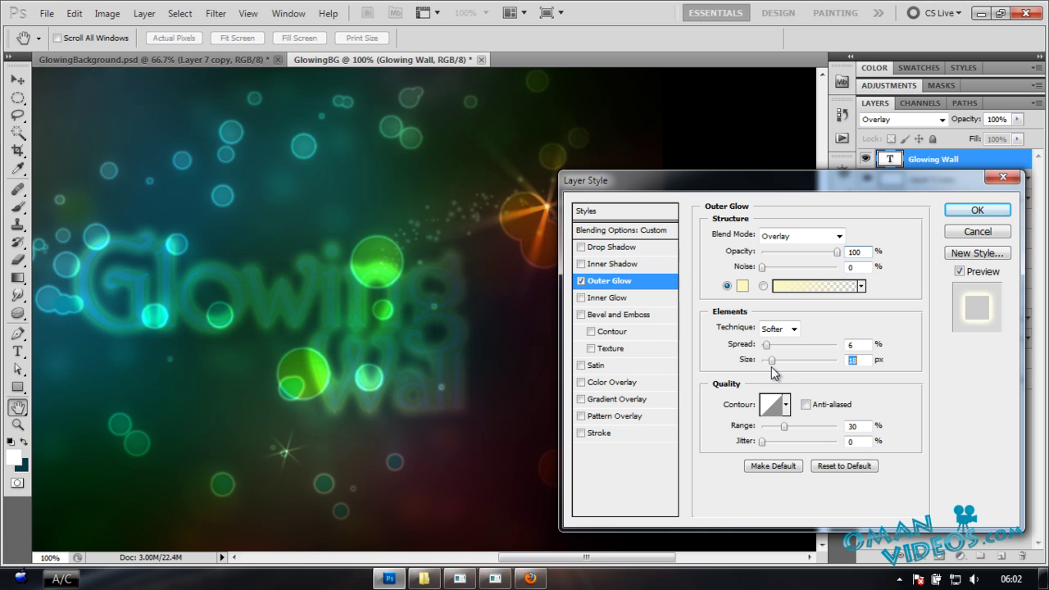
Try Soft Light for the Outer Glow, then switch its blend mode to Color Dodge
click(799, 236)
click(791, 216)
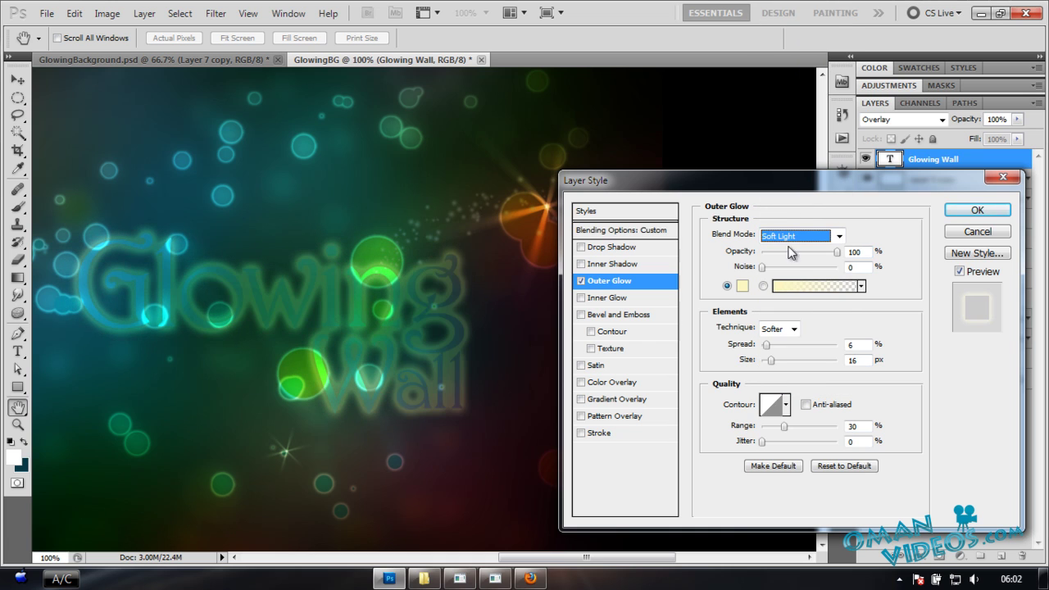
click(797, 236)
click(804, 137)
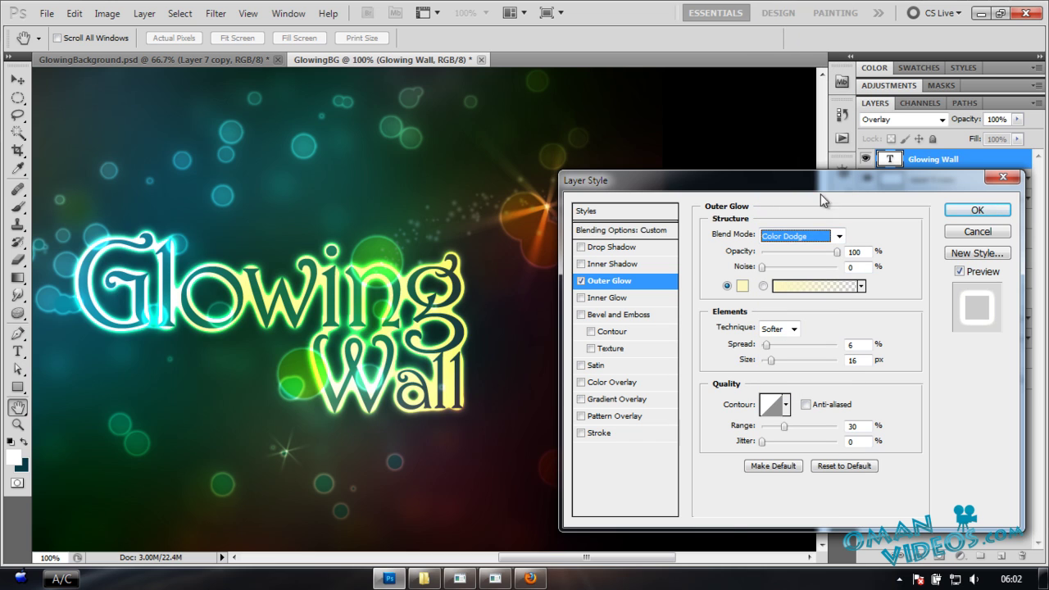
Refine the Color Dodge Outer Glow to 79% opacity, 14% spread and 6 px size
drag(768, 348, 773, 361)
drag(837, 251, 811, 259)
drag(762, 346, 770, 366)
drag(811, 255, 821, 259)
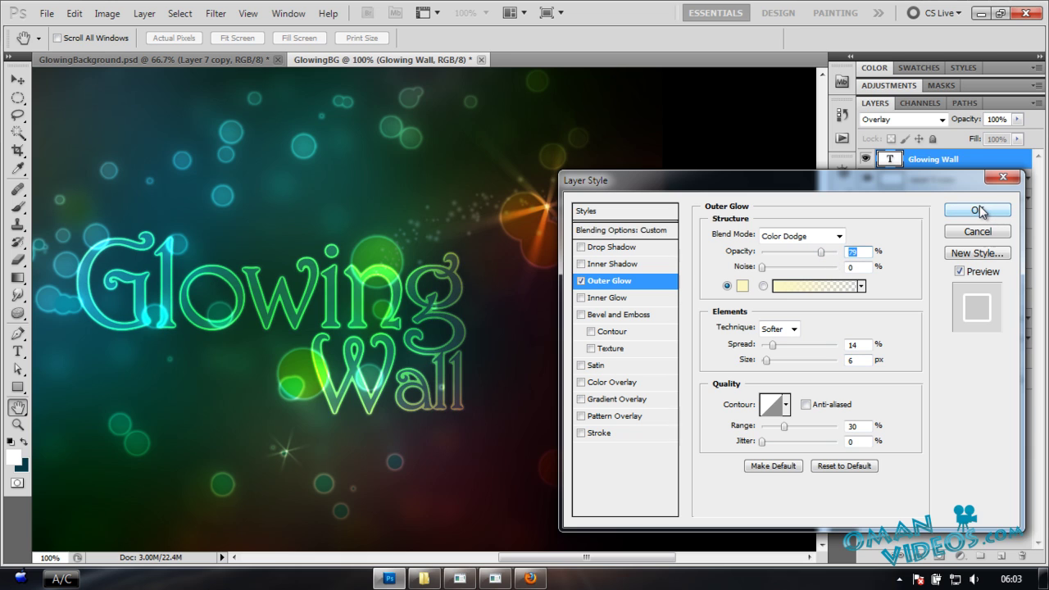
Try a Drop Shadow on the title without keeping it, set Fill Opacity to 39% and apply the layer style
click(581, 247)
click(609, 248)
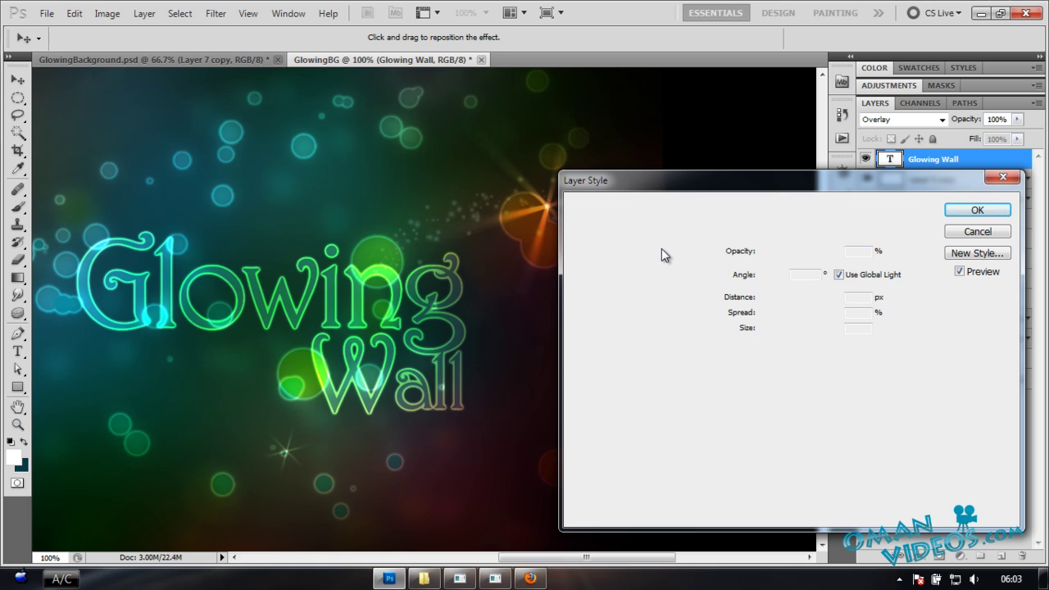
click(615, 230)
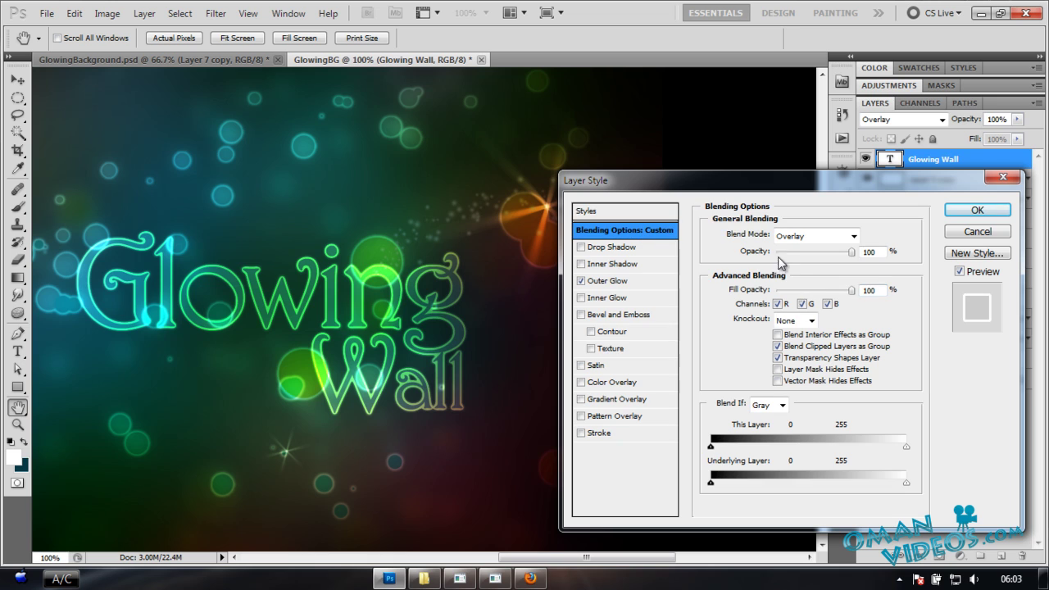
drag(852, 291, 805, 298)
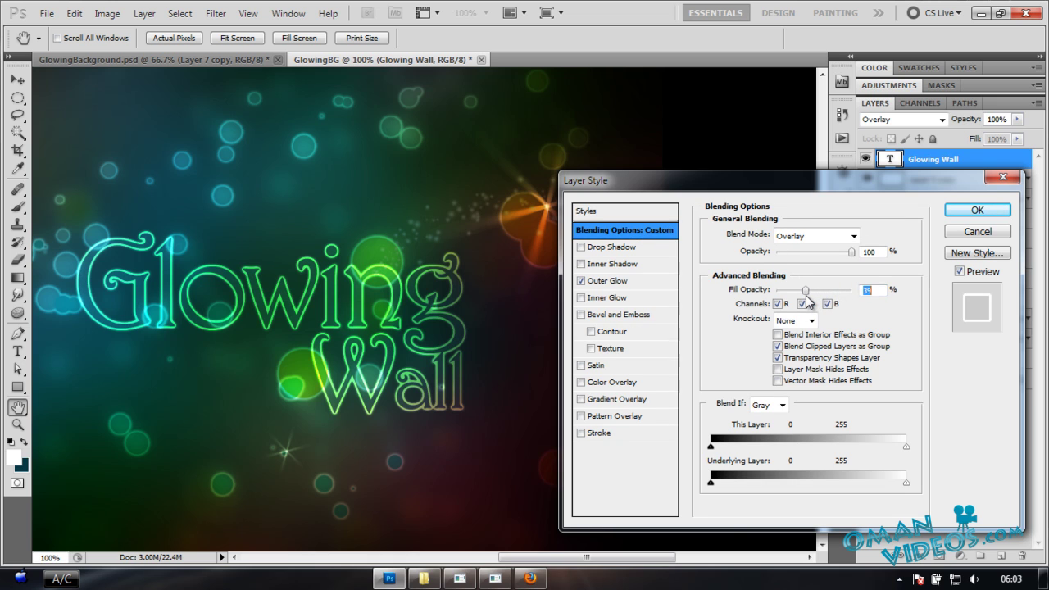
click(977, 211)
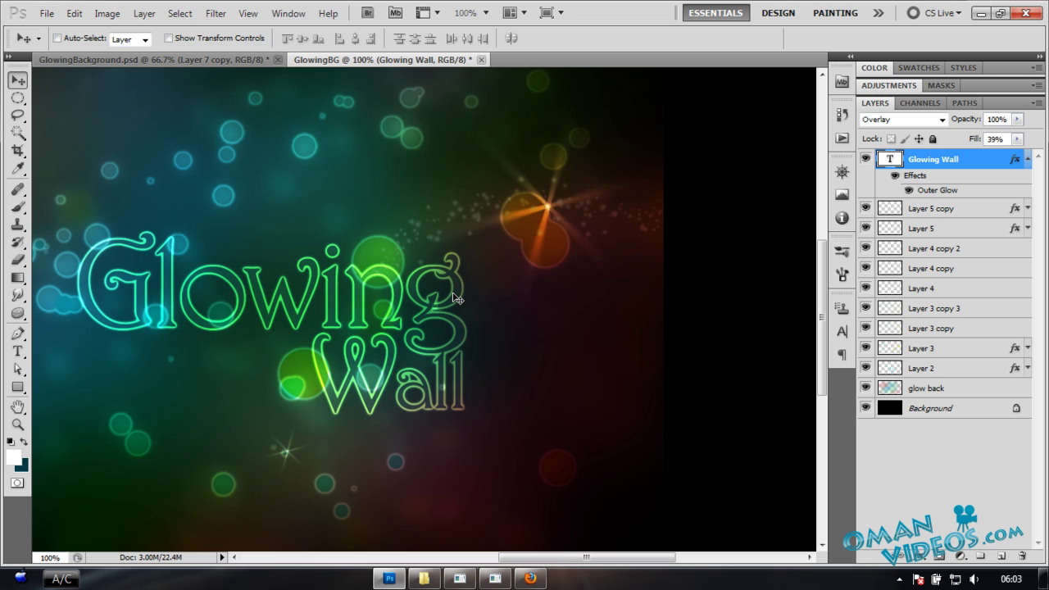
Nudge the glowing title slightly to the left and collapse its layer's effects list
key(ctrl+minus)
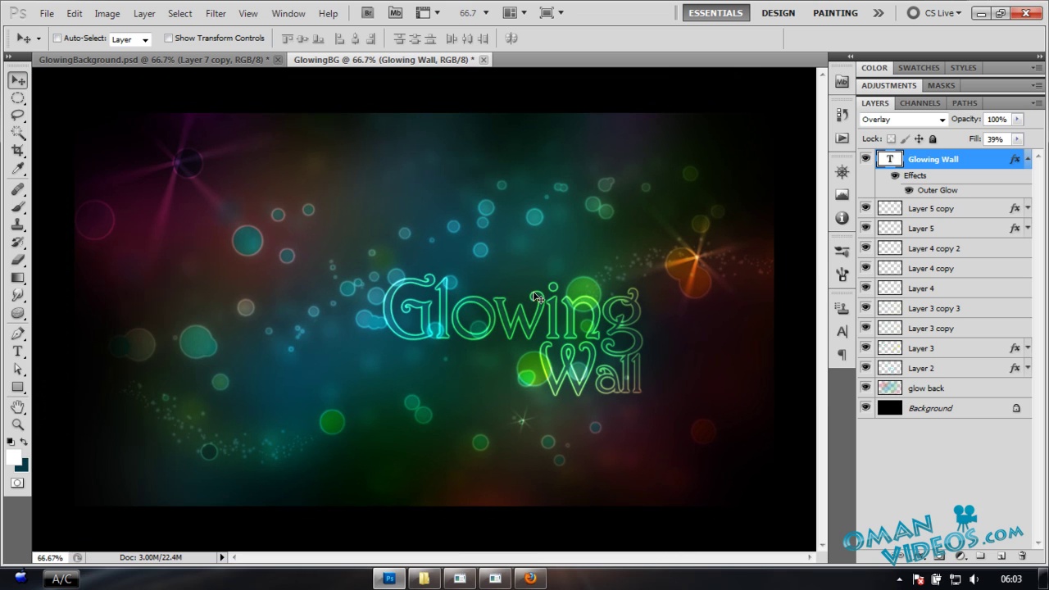
mouse_move(596, 336)
mouse_down()
mouse_move(584, 348)
mouse_move(577, 338)
mouse_move(589, 340)
mouse_up()
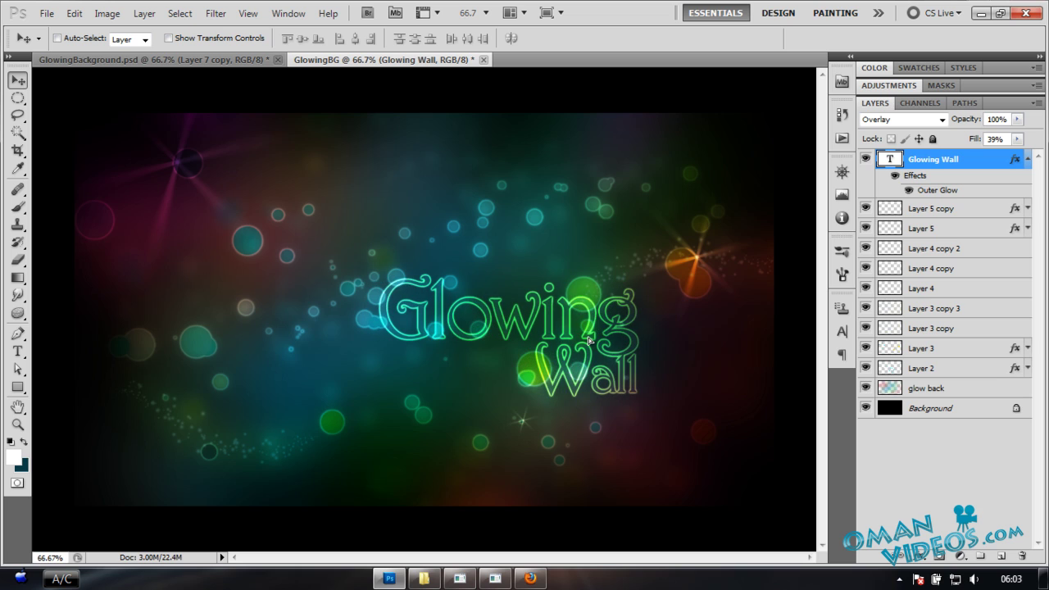
click(1027, 162)
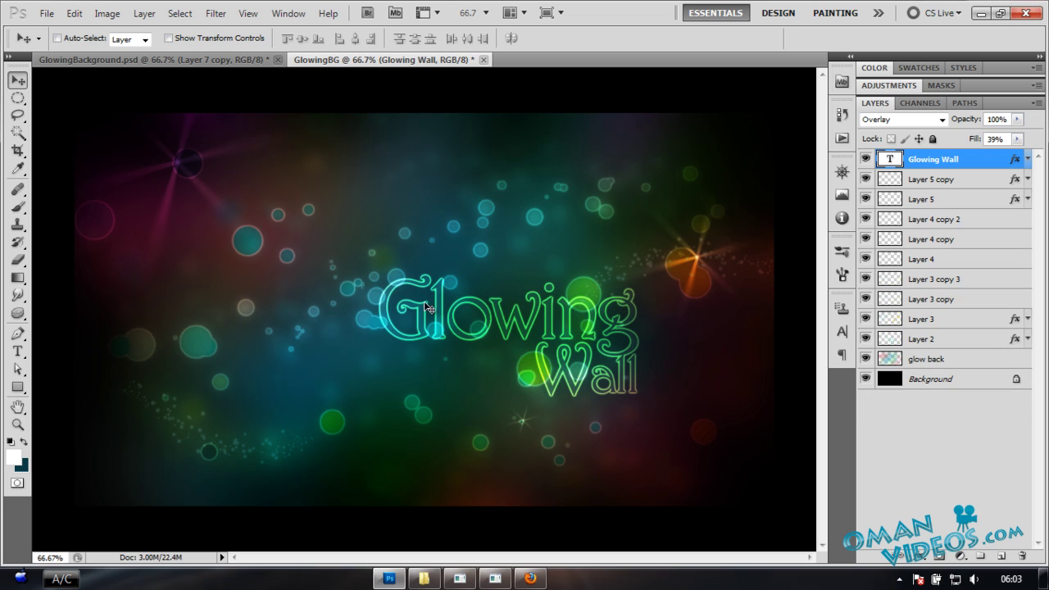
On a new layer above the title, stamp a white starburst above the "Gl" using the 2068 px brush preset reduced to 267 px
click(1005, 556)
key(b)
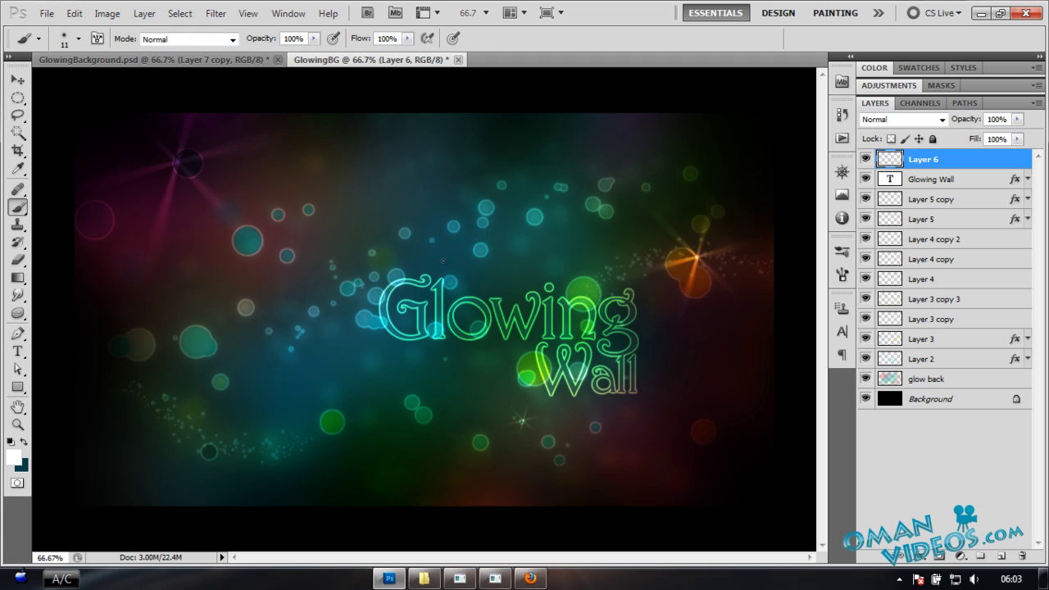
right_click(521, 217)
drag(691, 313, 690, 370)
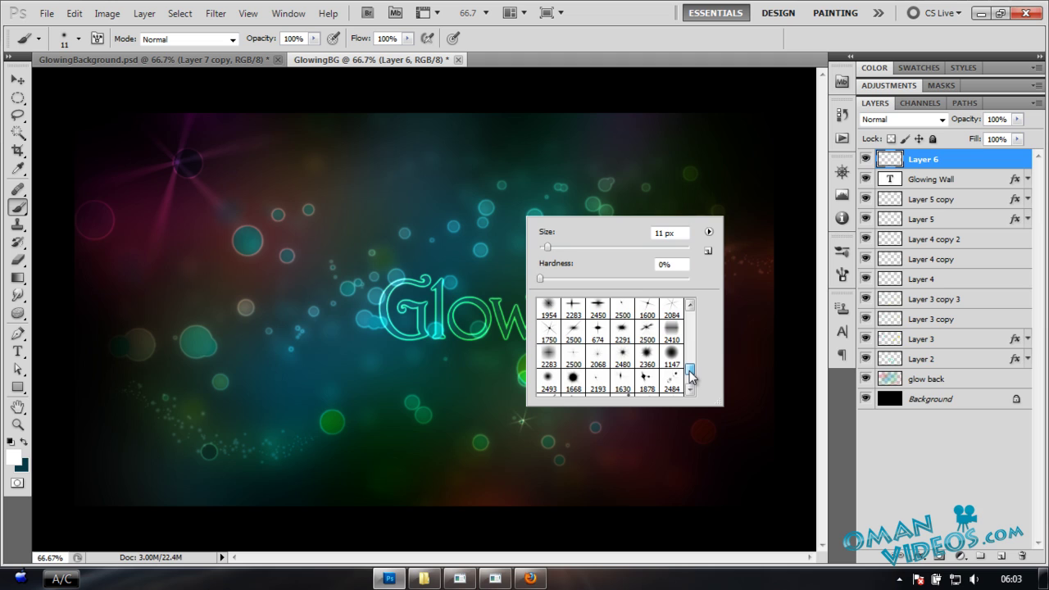
click(551, 332)
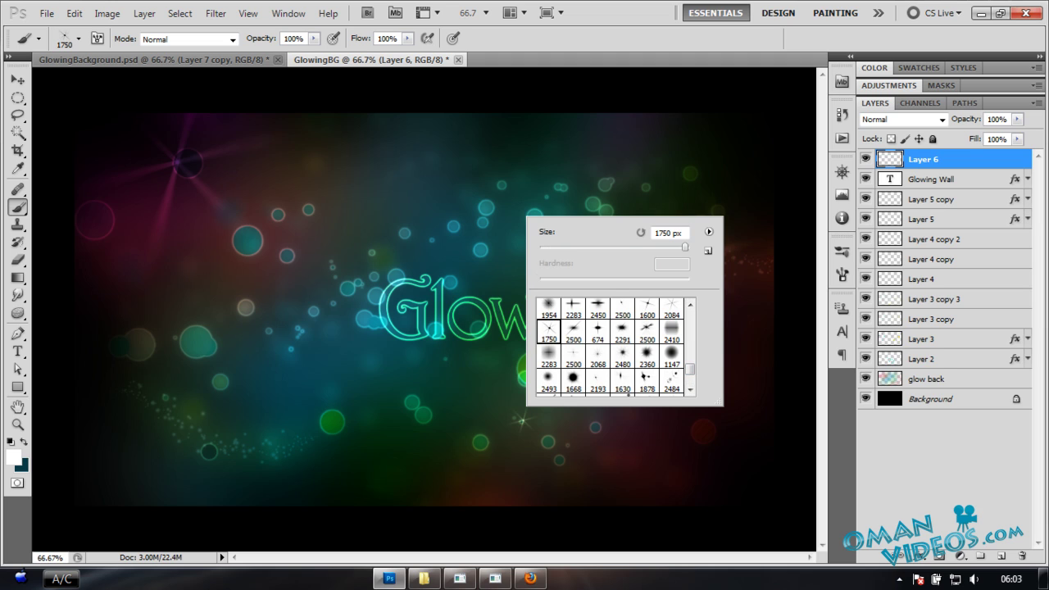
click(597, 358)
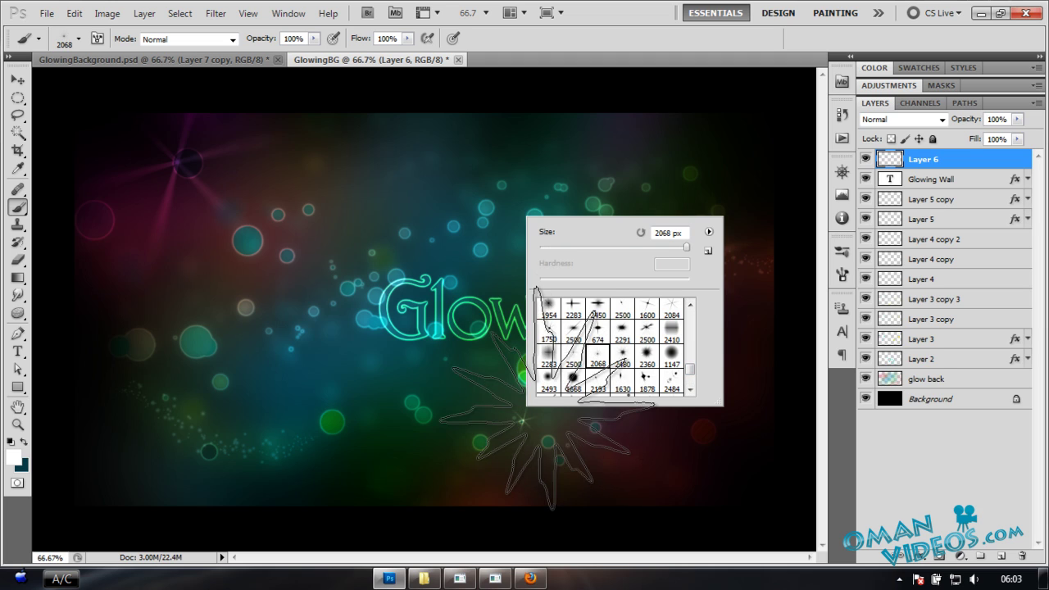
scroll(606, 365, down, 1)
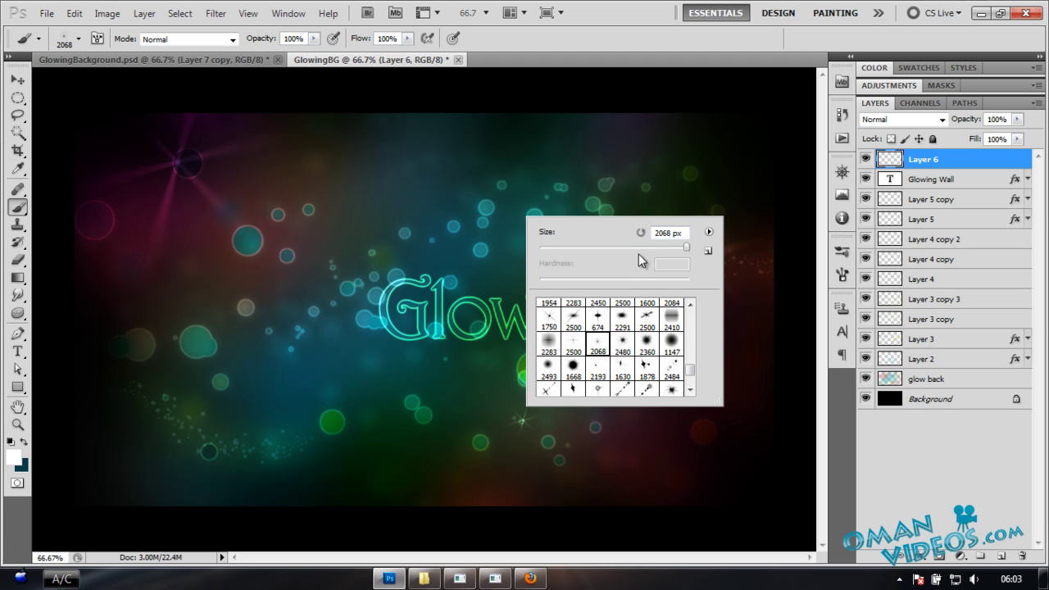
drag(676, 246, 653, 249)
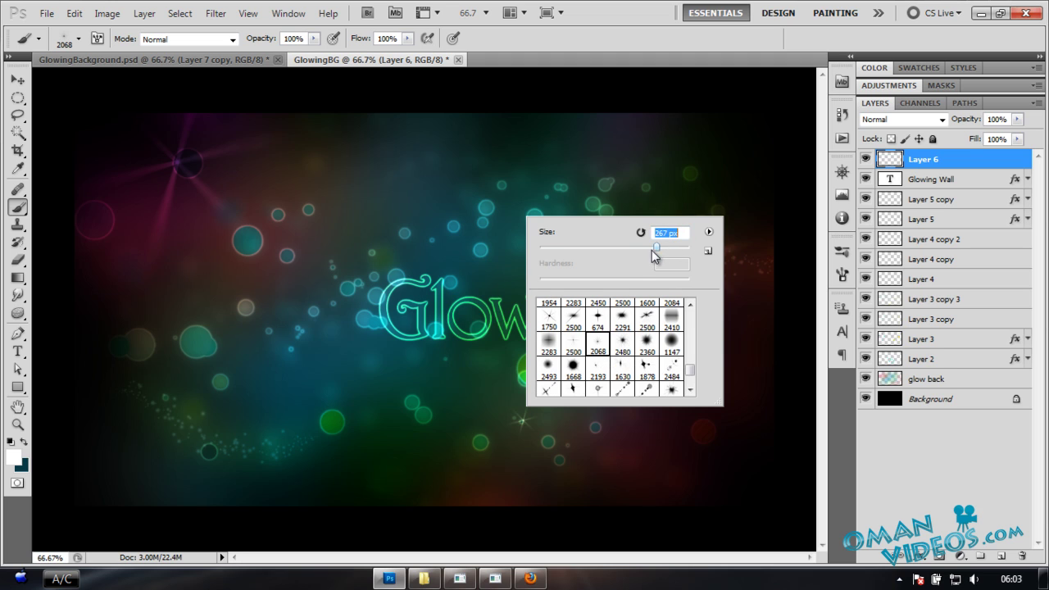
click(422, 274)
click(422, 272)
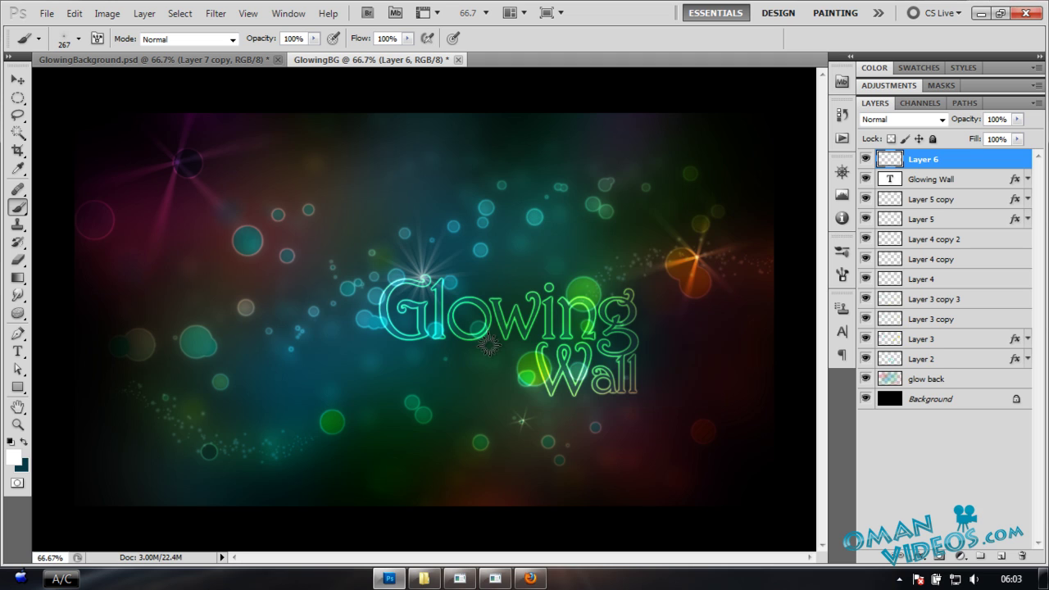
Stamp a white diagonal trail of dots across the end of "Wall" with the 1504 px brush preset reduced to 187 px
right_click(616, 348)
scroll(671, 507, down, 1)
click(718, 490)
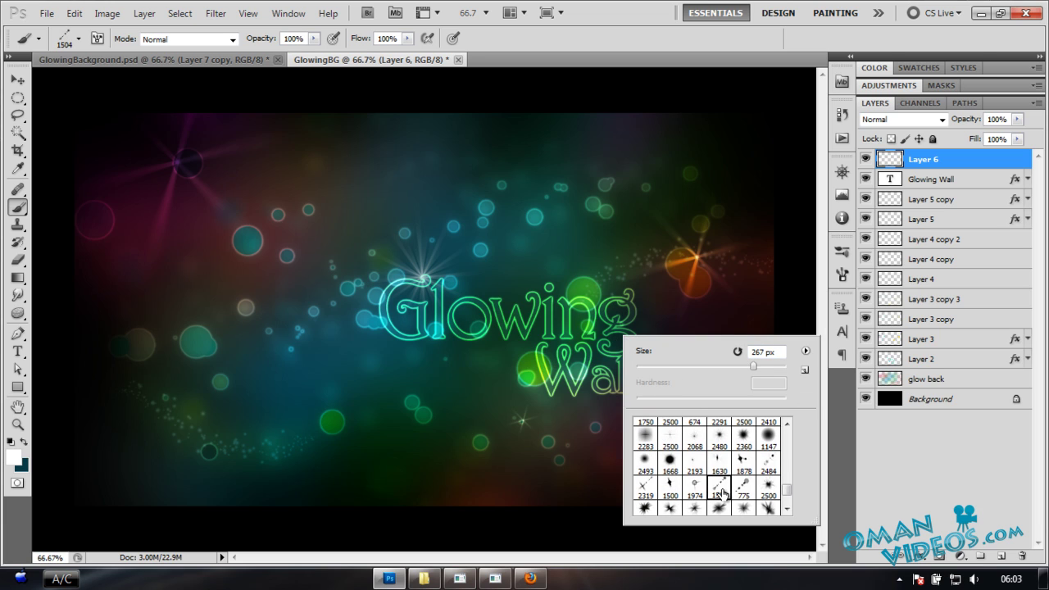
drag(753, 366, 743, 367)
click(512, 373)
click(512, 373)
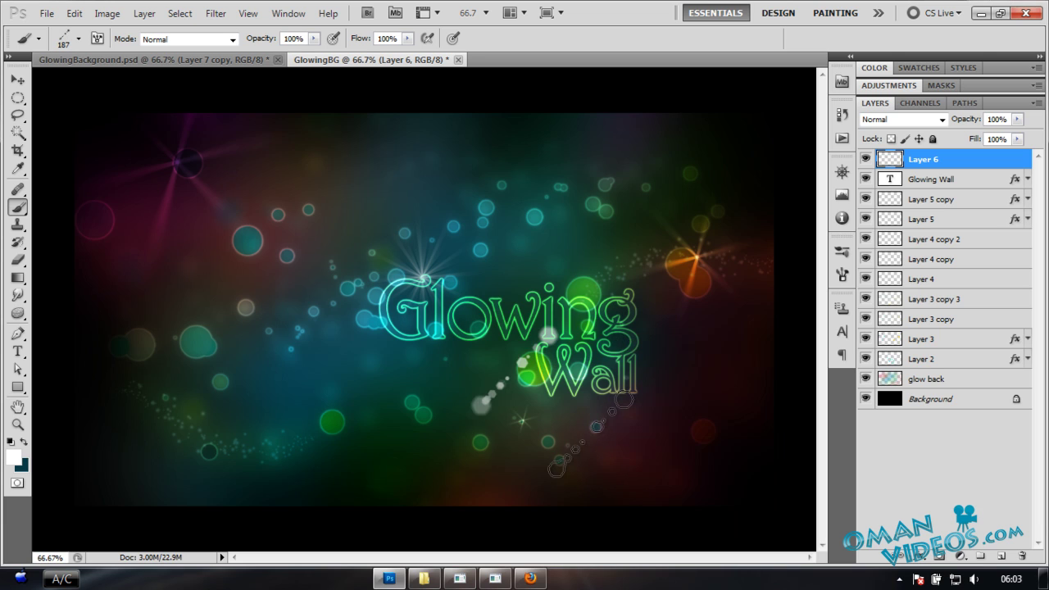
click(600, 376)
key(v)
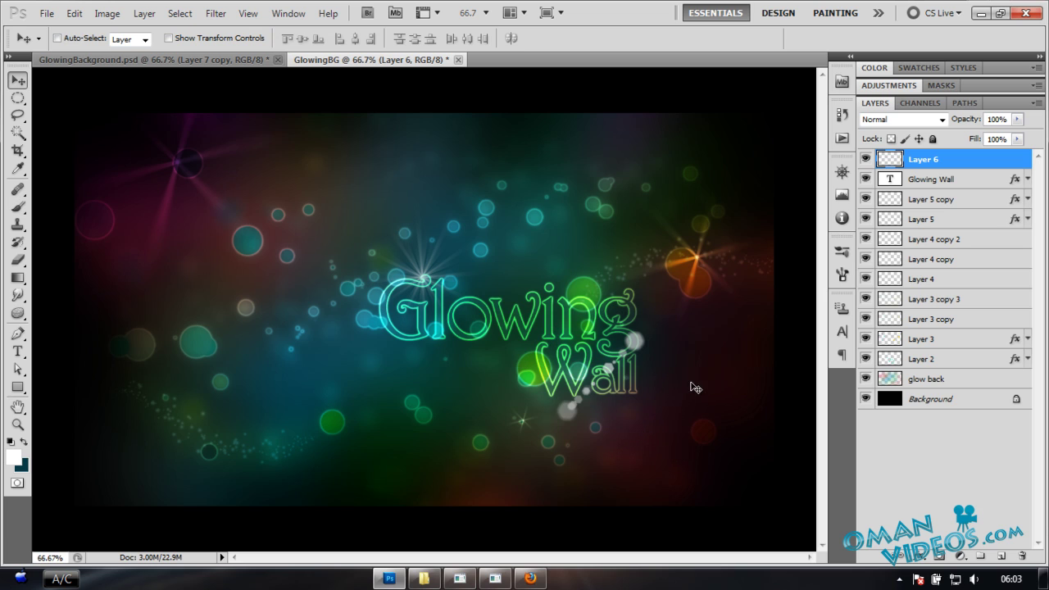
Set the new sparkle layer's blend mode to Overlay and duplicate the layer to strengthen its glow
click(909, 121)
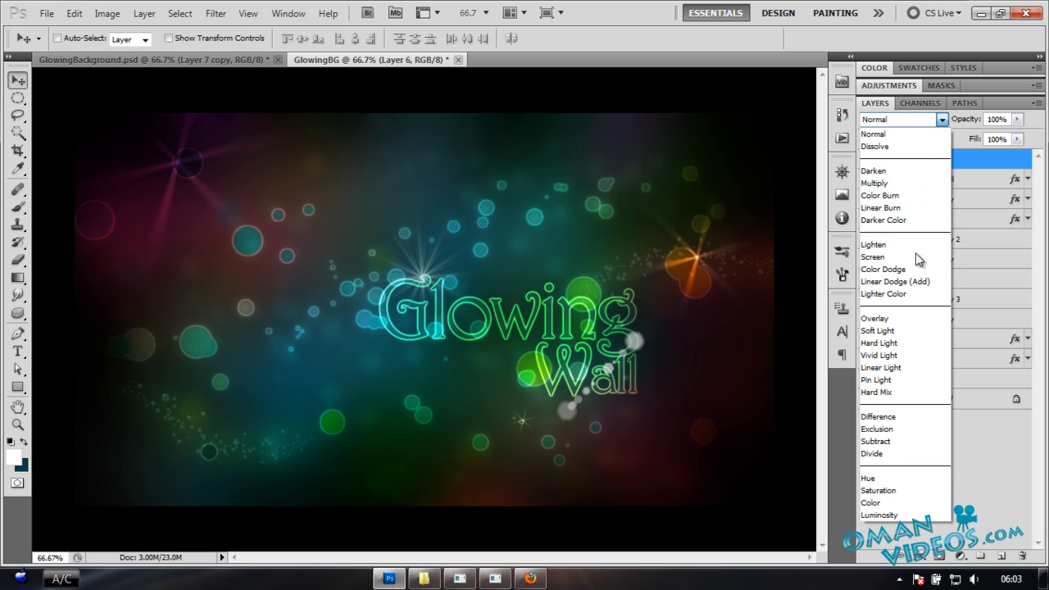
click(901, 320)
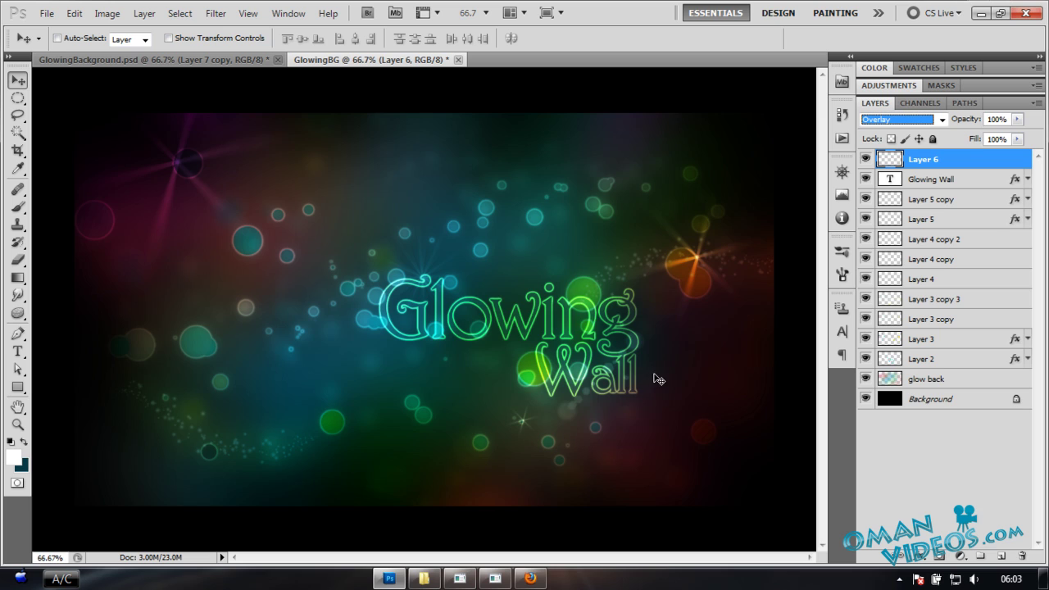
key(ctrl+j)
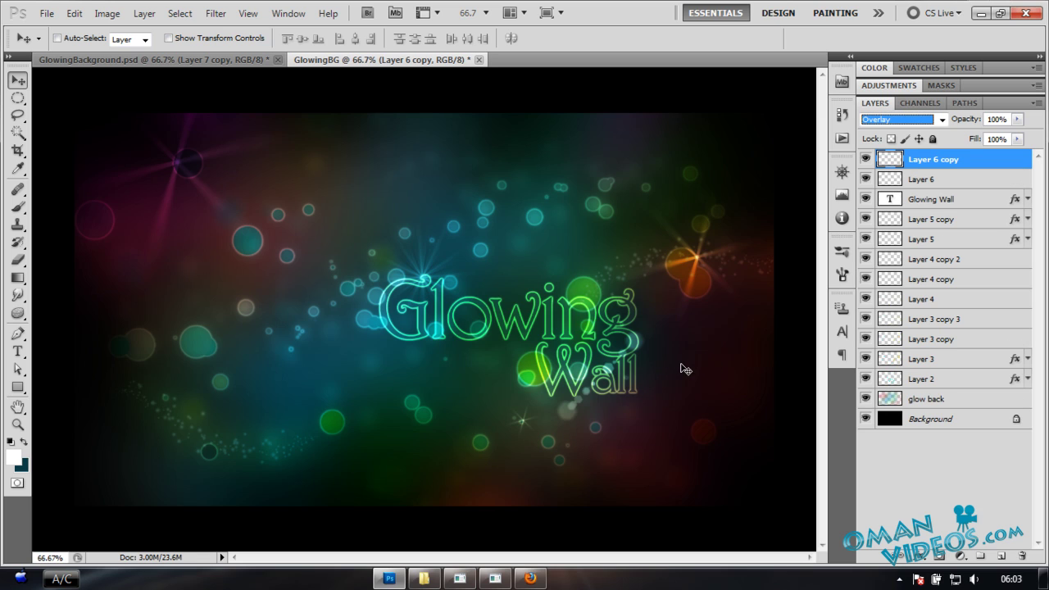
click(668, 361)
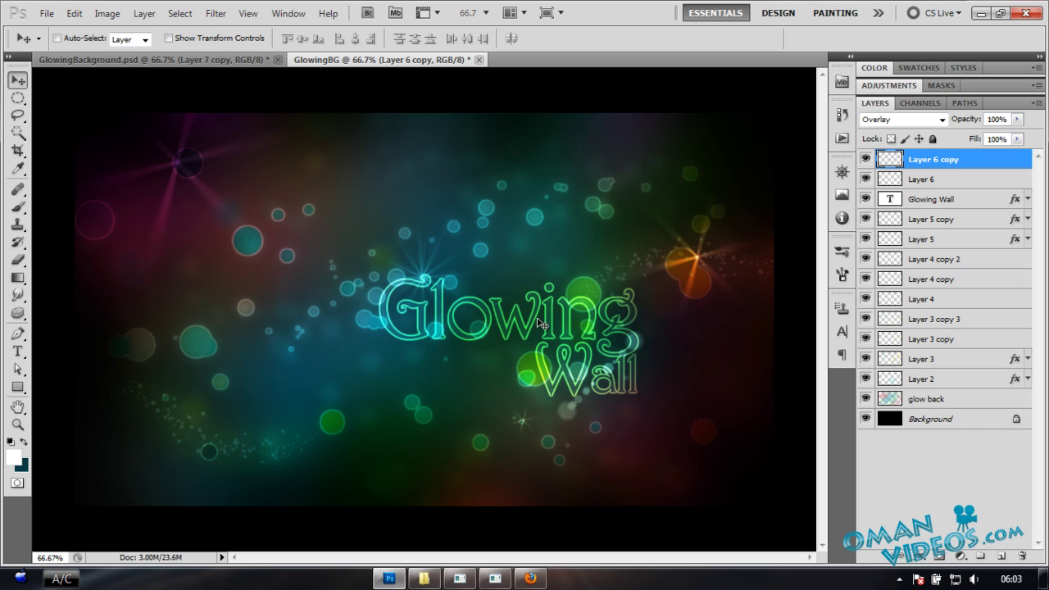
Preview the whole composition in full-screen mode without the interface and centre it in view
key(f)
key(f)
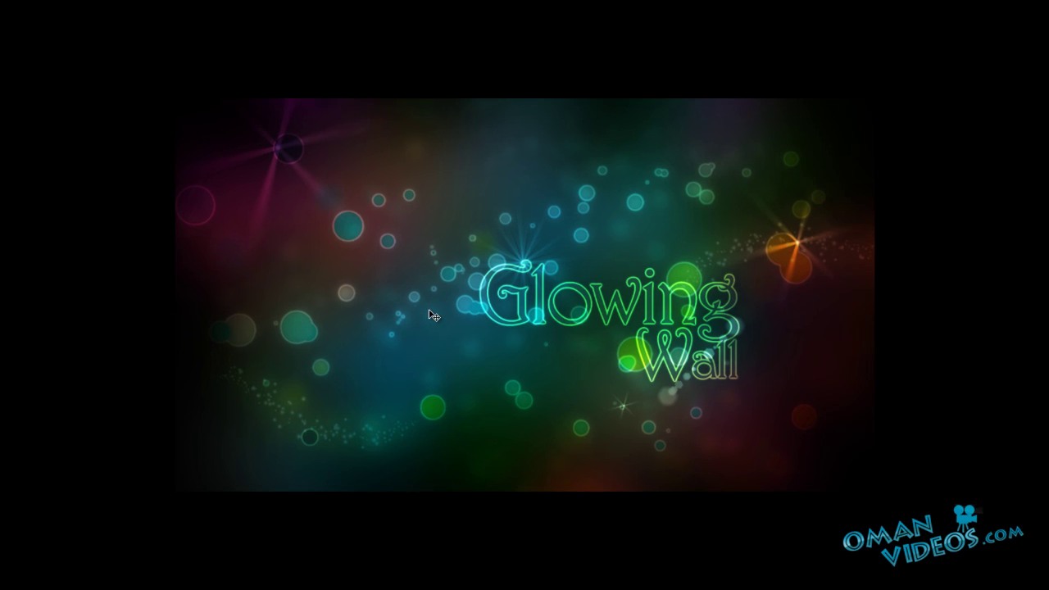
drag(549, 290, 516, 277)
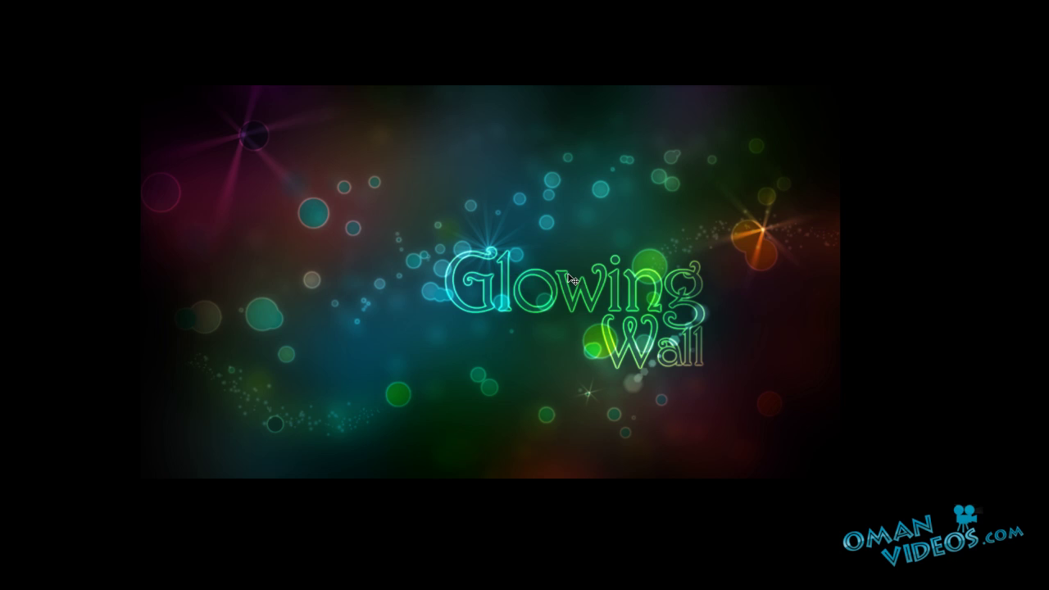